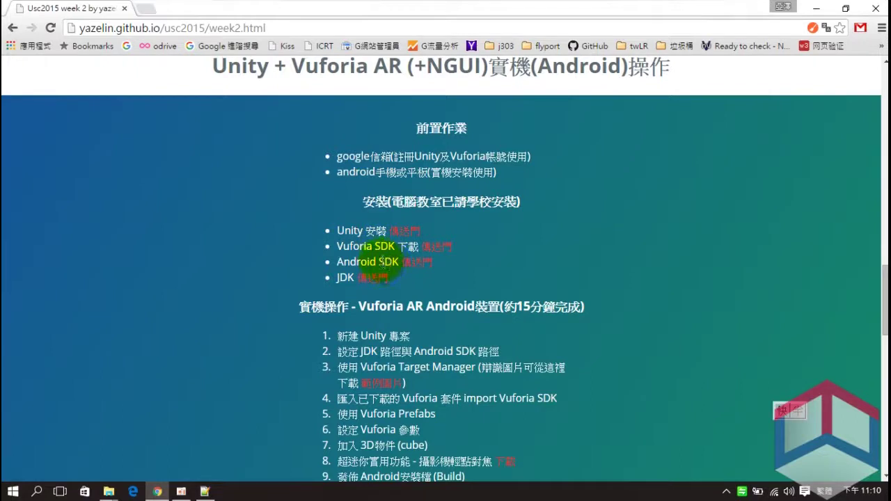
# - Launch Unity from the taskbar
pyautogui.moveTo(884, 280); pyautogui.dragTo(879, 296)
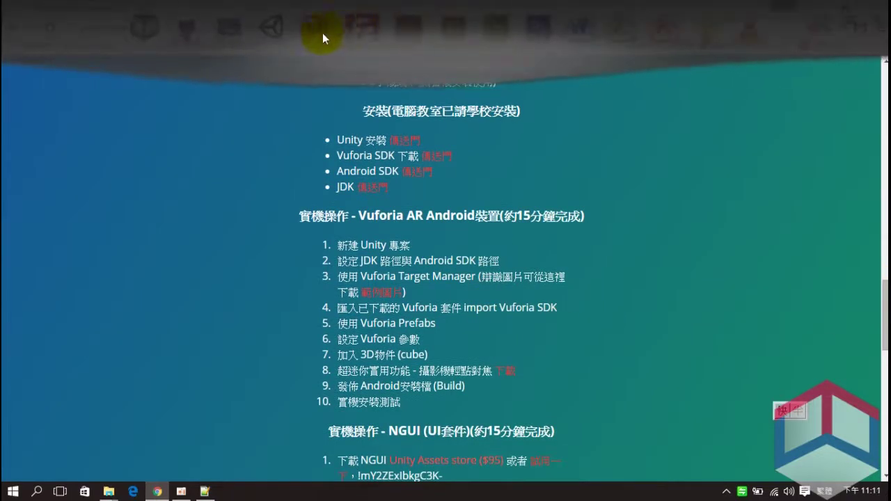
pyautogui.click(284, 28)
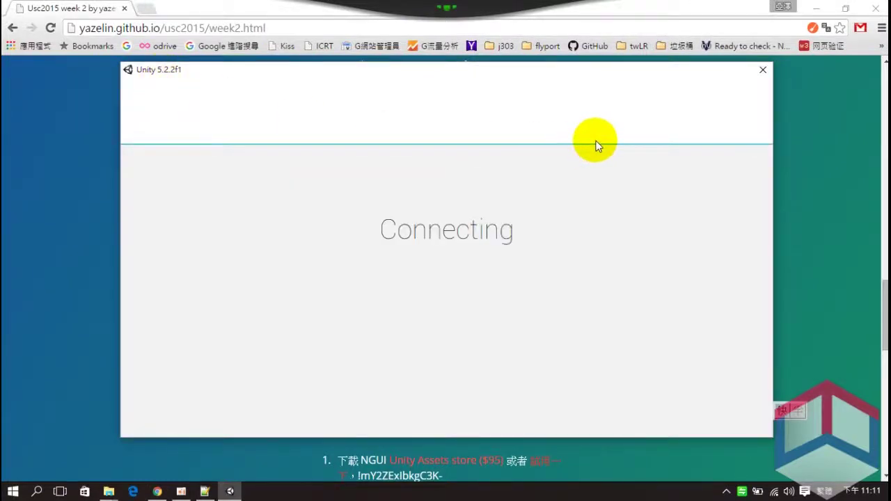
pyautogui.click(660, 129)
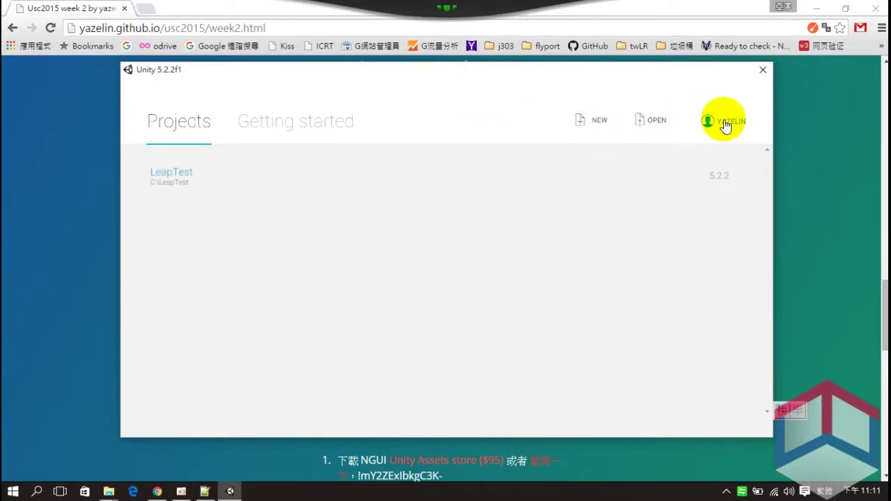
# - Create a new 3D project named arapp at location C:\
pyautogui.click(600, 128)
pyautogui.moveTo(428, 214); pyautogui.dragTo(279, 219)
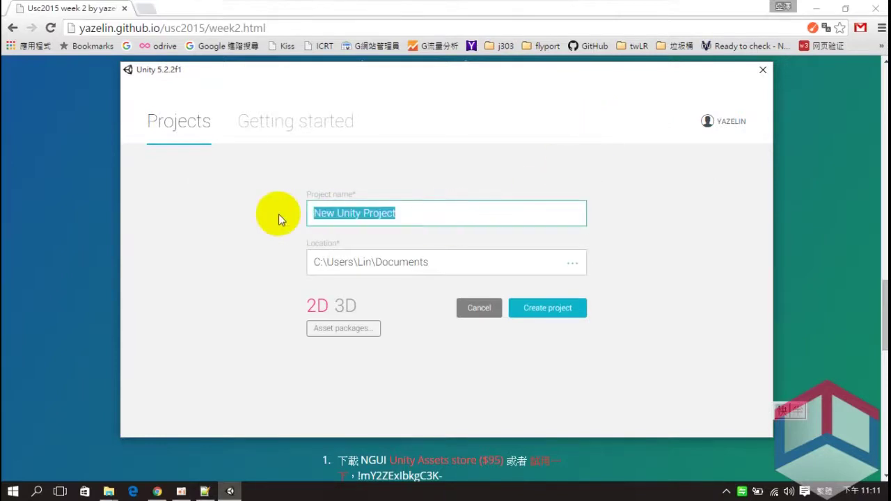
pyautogui.write('arapp')
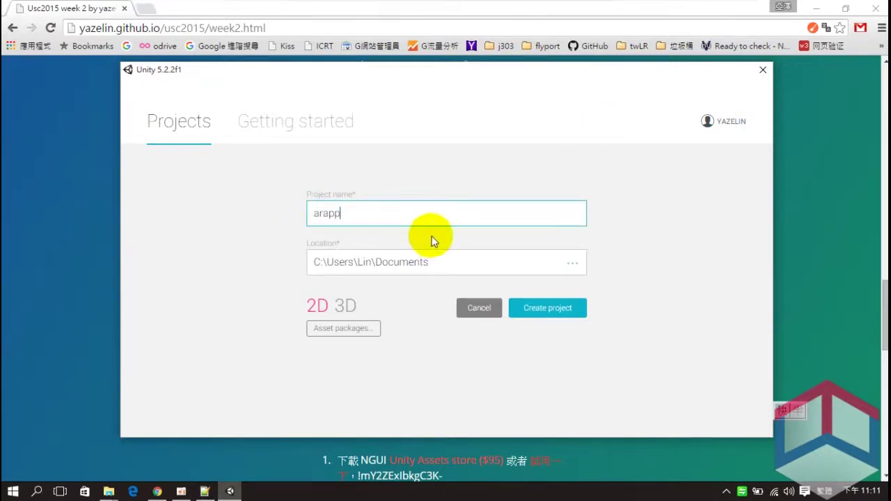
pyautogui.click(445, 259)
pyautogui.moveTo(326, 261); pyautogui.dragTo(450, 258)
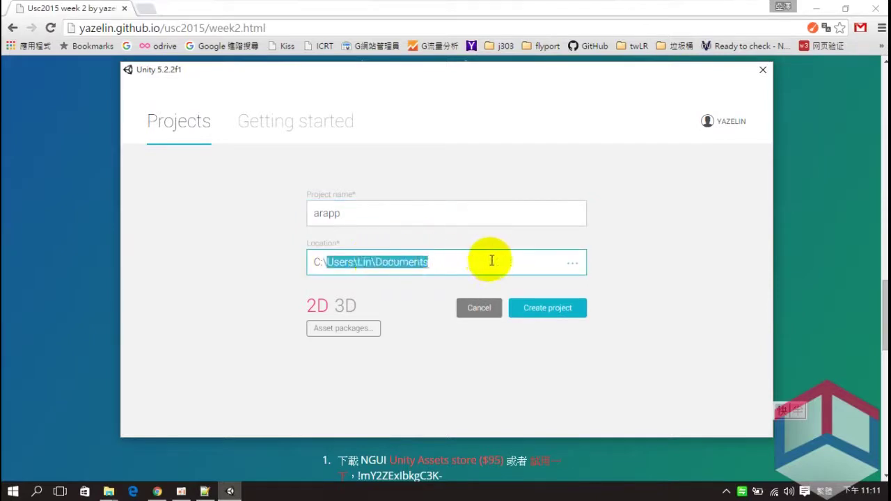
pyautogui.press('BackSpace')
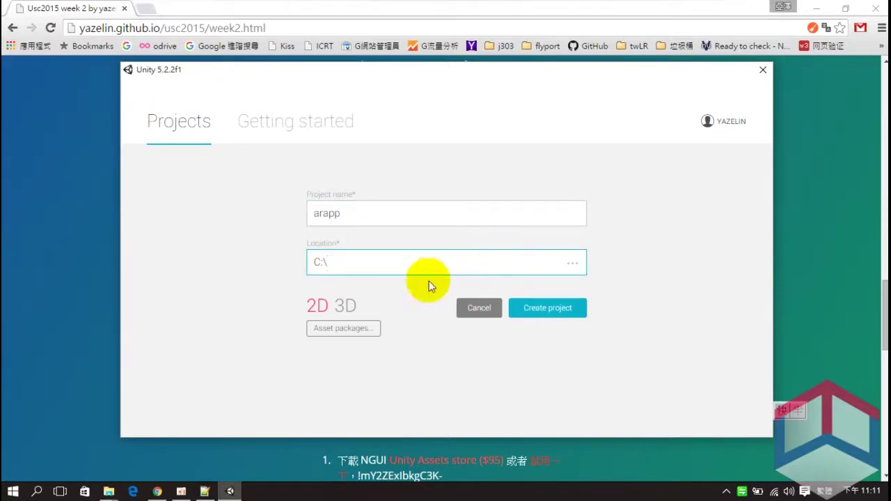
pyautogui.click(344, 308)
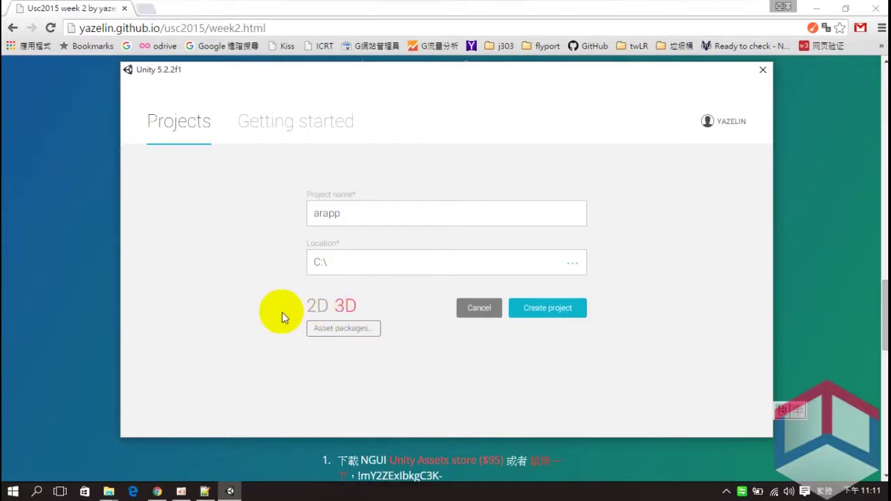
pyautogui.click(545, 316)
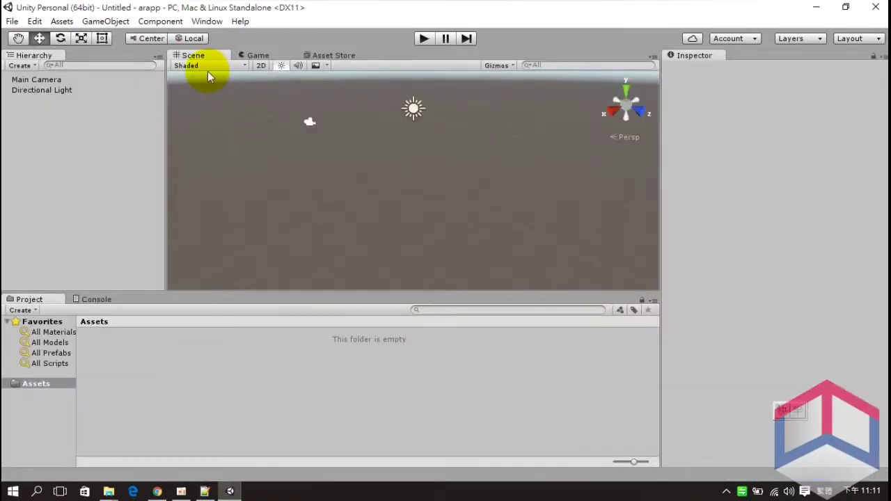
pyautogui.click(11, 21)
pyautogui.moveTo(39, 26)
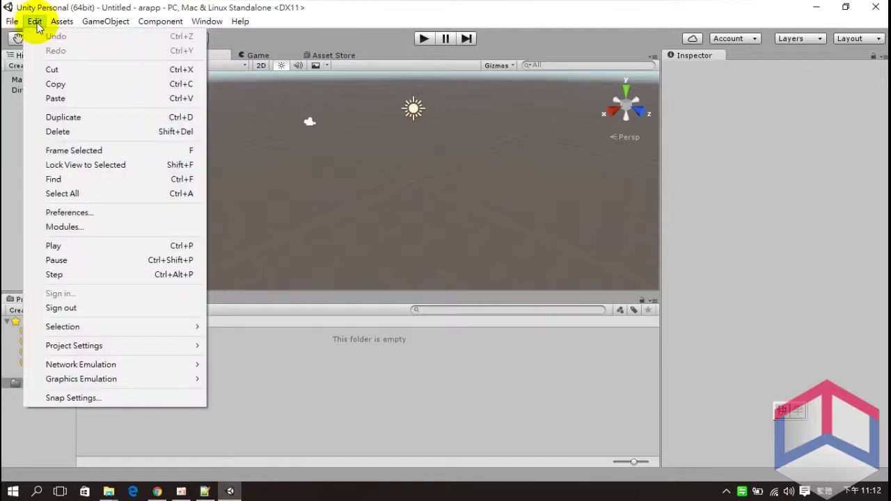
pyautogui.click(61, 213)
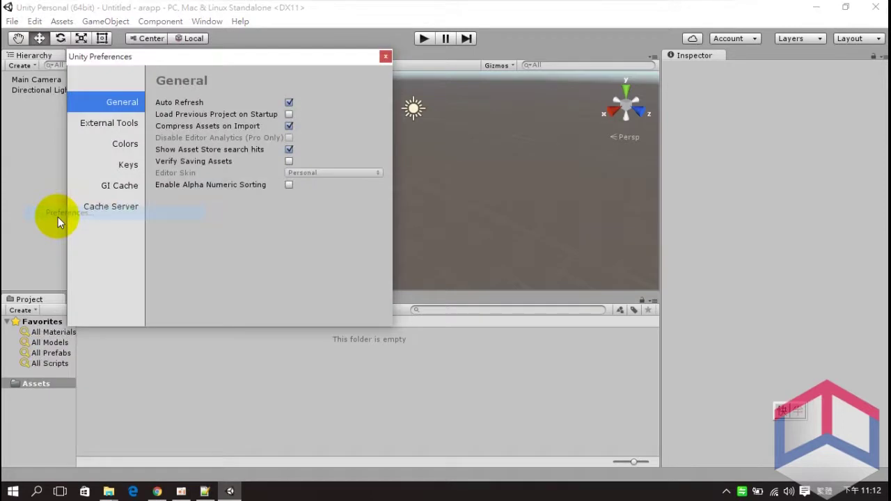
pyautogui.click(122, 124)
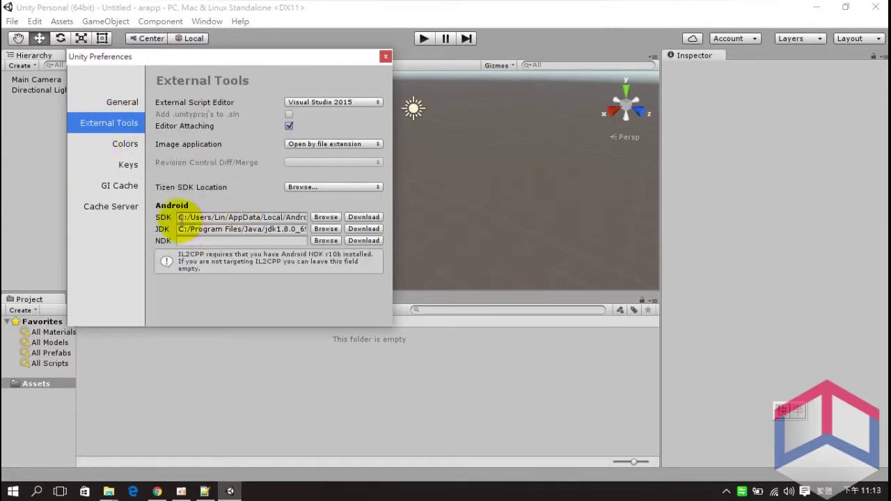
pyautogui.click(232, 218)
pyautogui.click(237, 217)
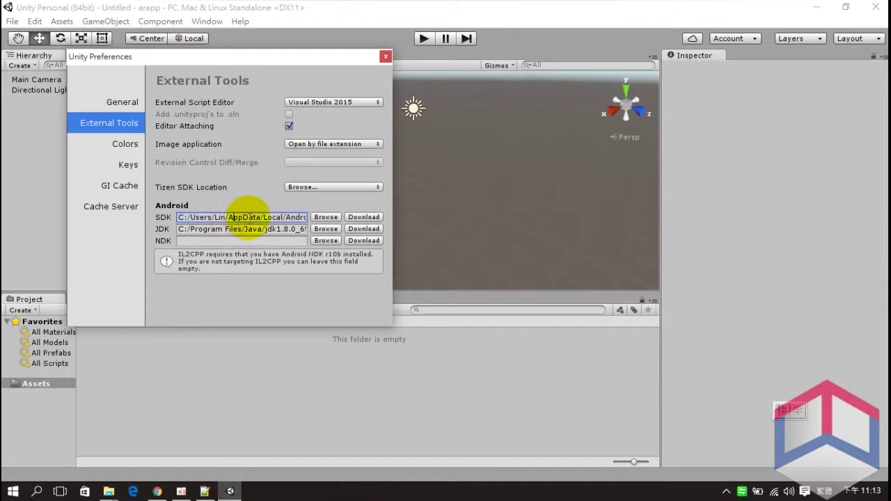
pyautogui.moveTo(263, 218); pyautogui.dragTo(316, 220)
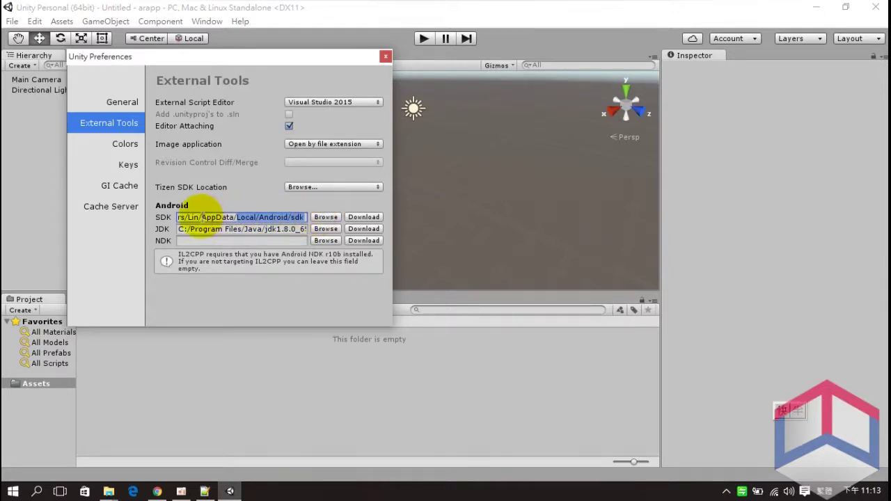
pyautogui.doubleClick(200, 217)
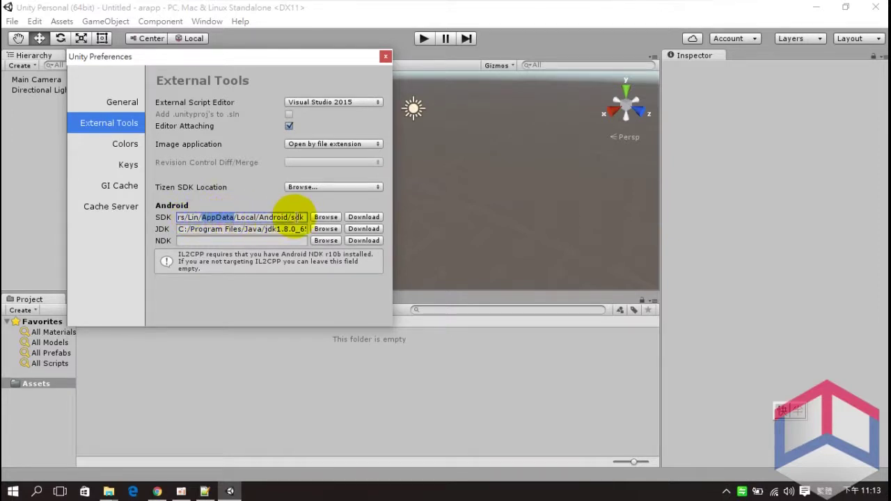
pyautogui.click(298, 217)
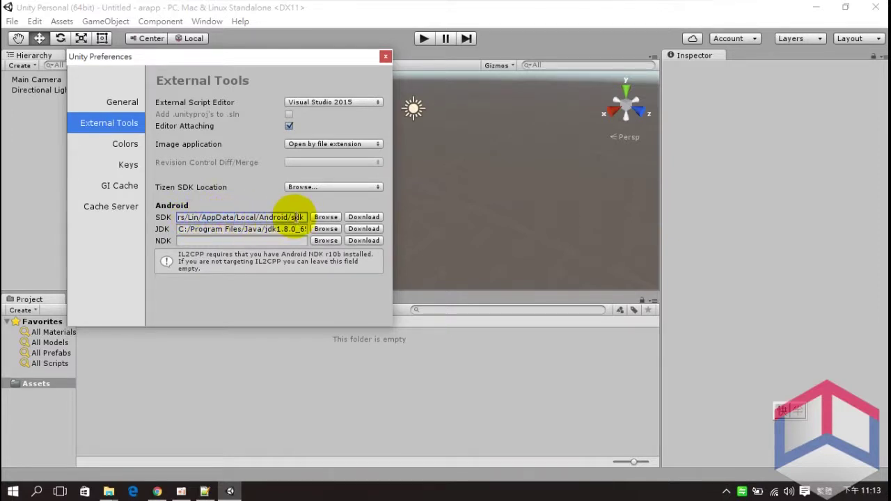
pyautogui.click(178, 231)
pyautogui.click(198, 229)
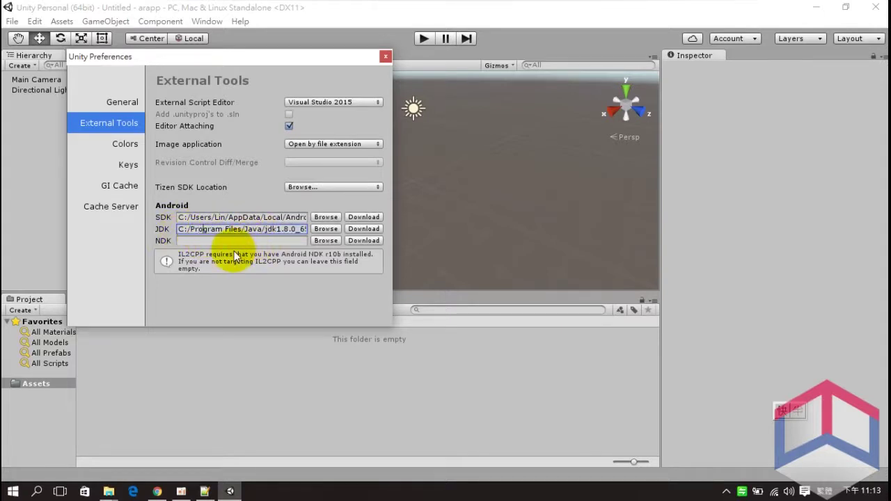
pyautogui.press('End')
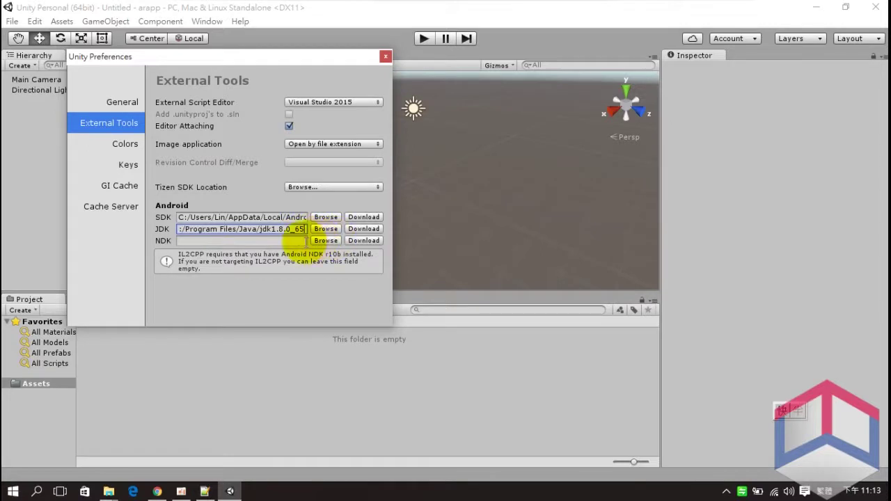
pyautogui.click(298, 229)
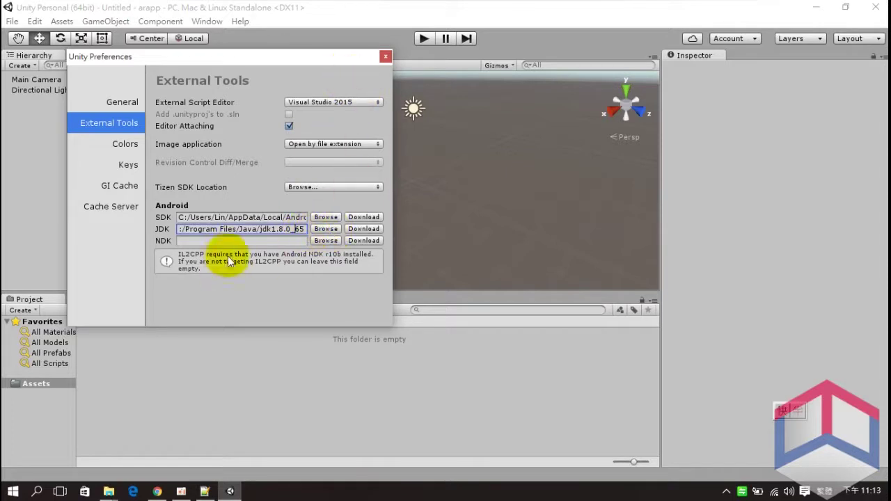
pyautogui.click(386, 57)
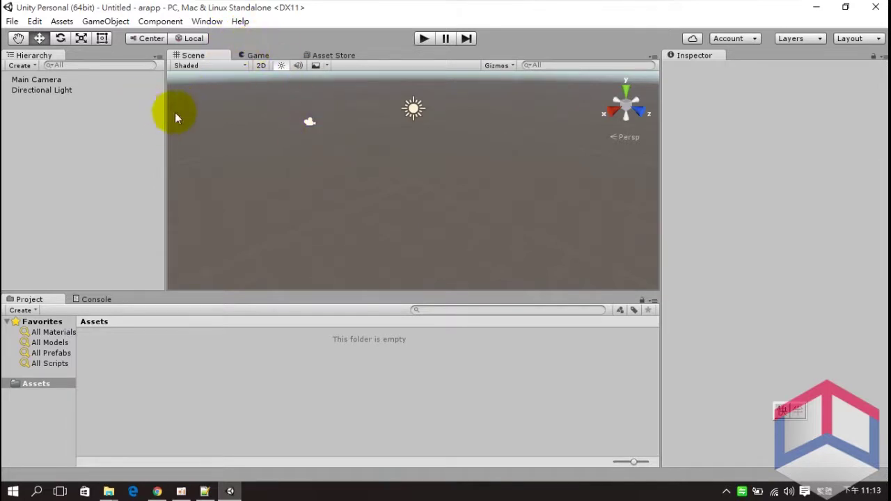
pyautogui.click(158, 491)
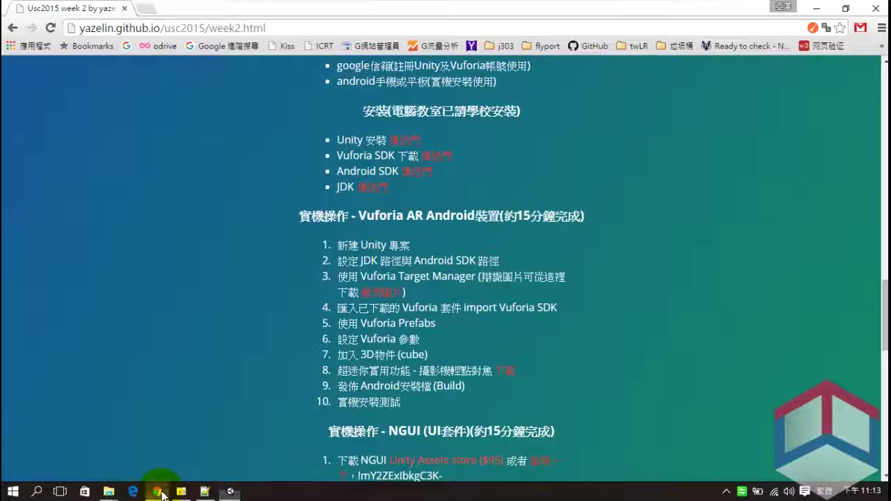
# - Highlight the course step about JDK and Android SDK paths, then return to the Unity editor
pyautogui.moveTo(335, 261); pyautogui.dragTo(507, 265)
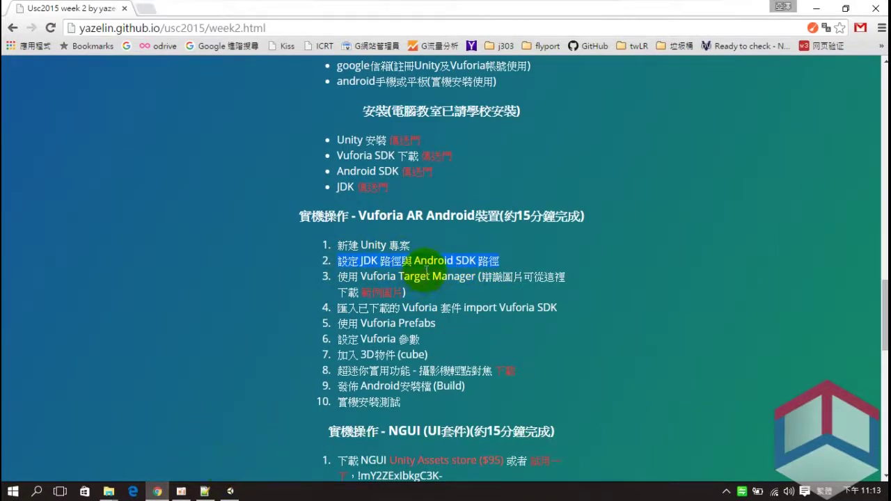
pyautogui.click(230, 491)
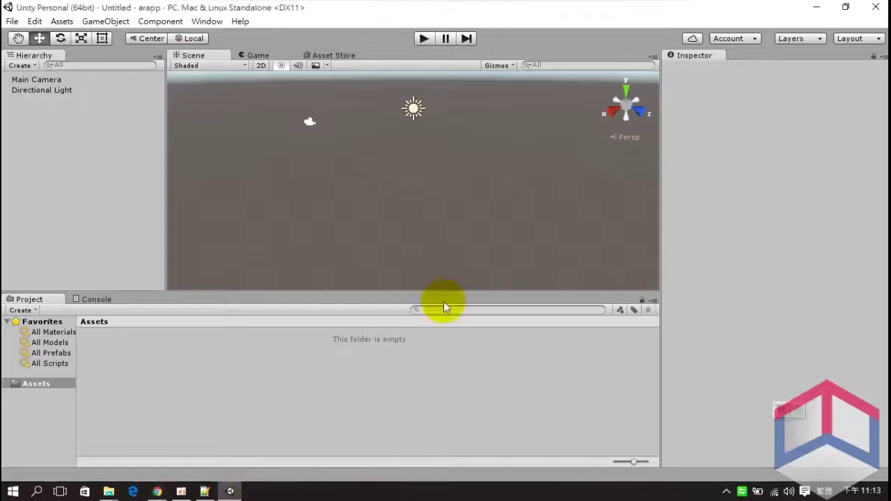
# - In Build Settings, switch the platform to Android and bring up its Player Settings
pyautogui.click(12, 21)
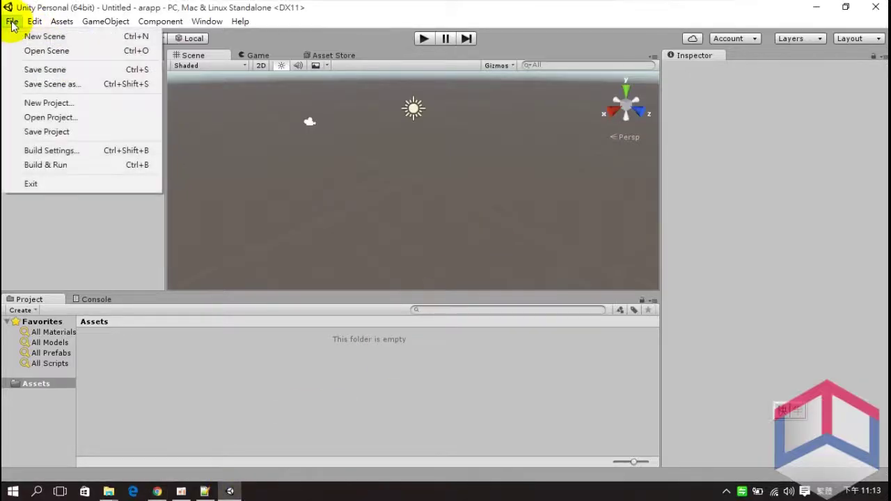
pyautogui.click(31, 154)
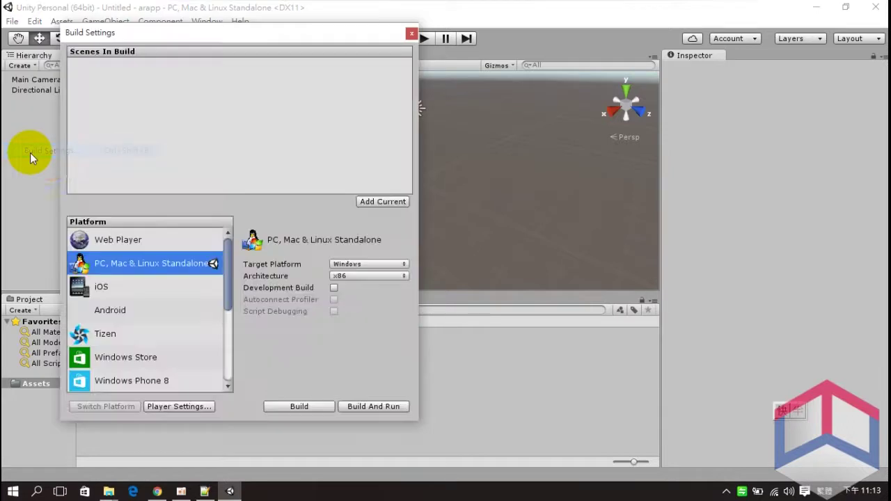
pyautogui.click(111, 311)
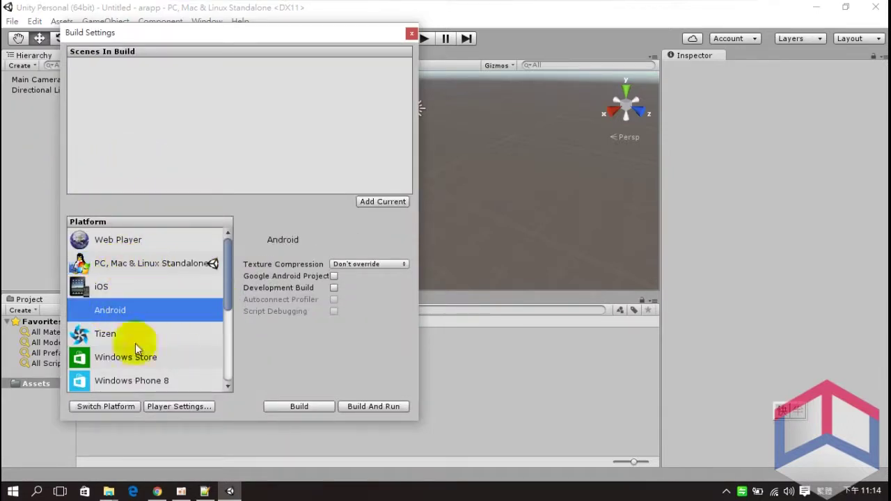
pyautogui.click(118, 405)
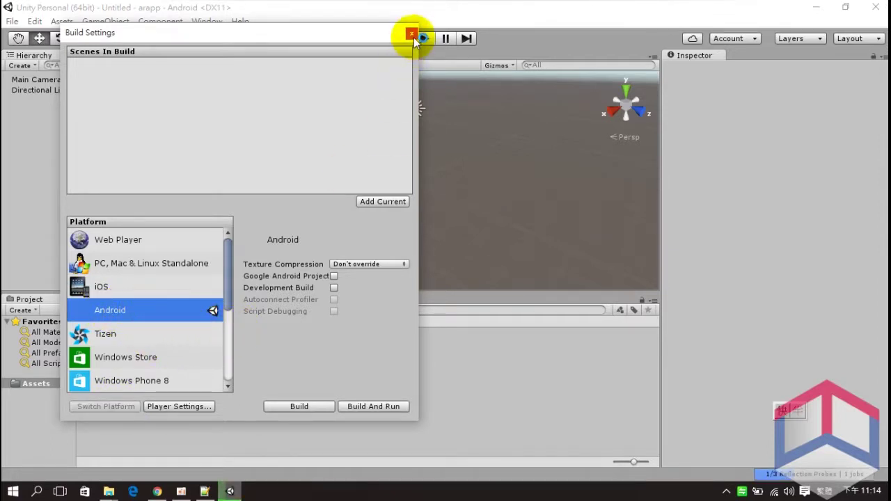
pyautogui.click(156, 407)
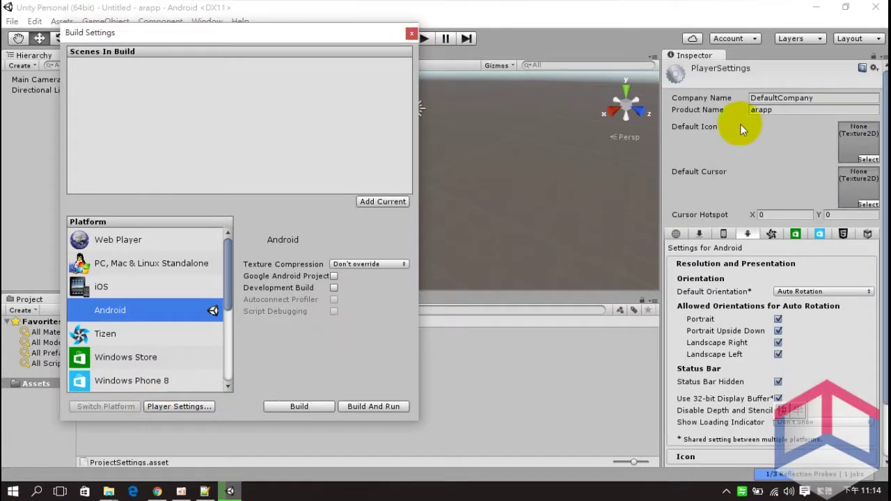
# - Edit the company name and set the Android bundle identifier to edu.usc.arapp
pyautogui.click(827, 97)
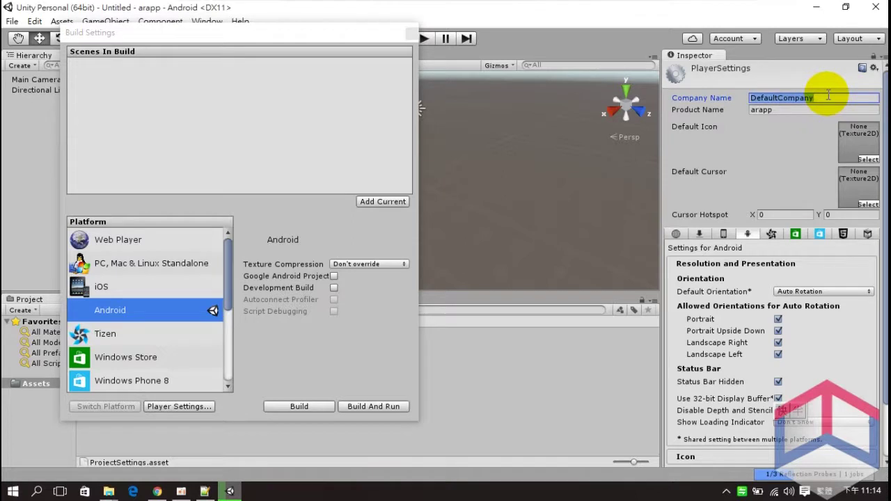
pyautogui.write('usc')
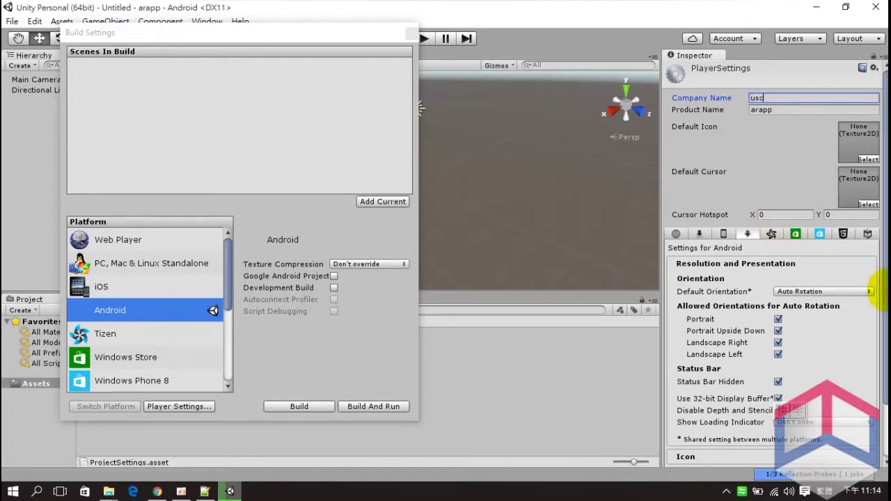
pyautogui.scroll(-3, 872, 320)
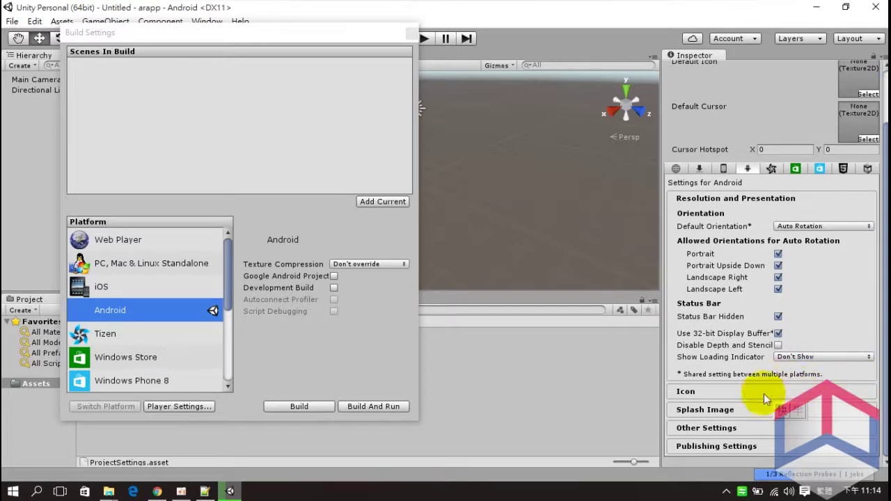
pyautogui.click(706, 428)
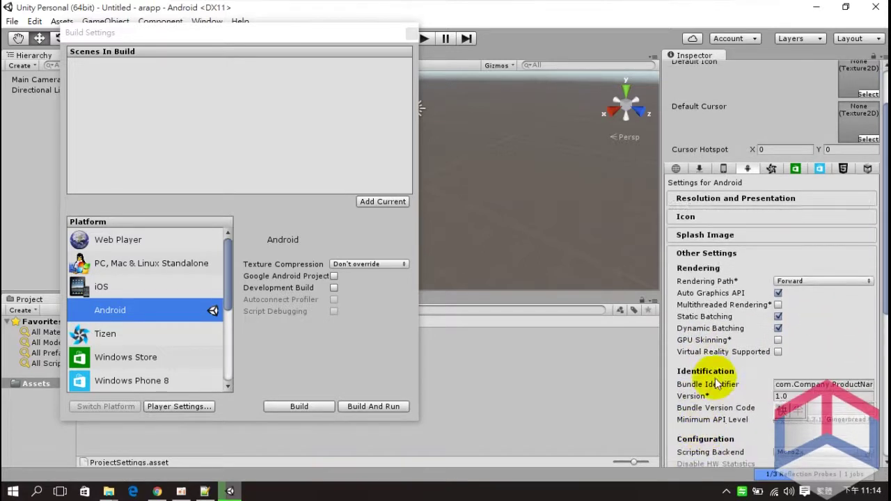
pyautogui.scroll(-2, 710, 220)
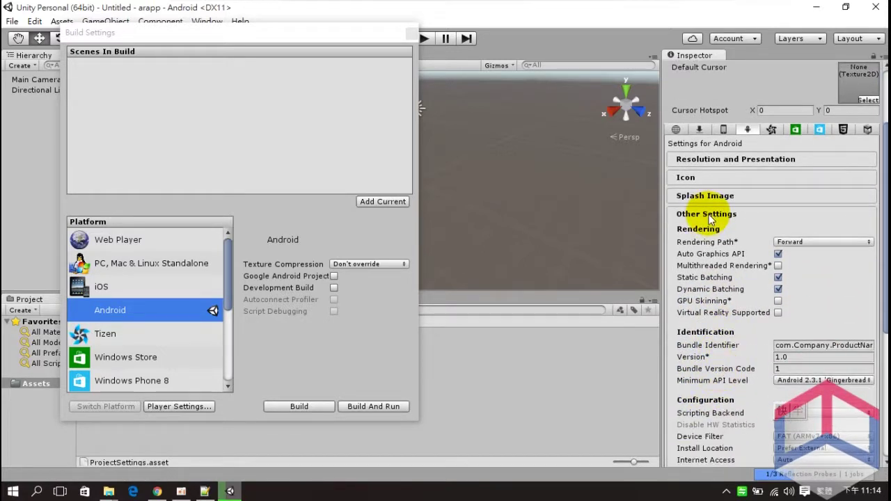
pyautogui.scroll(-2, 738, 233)
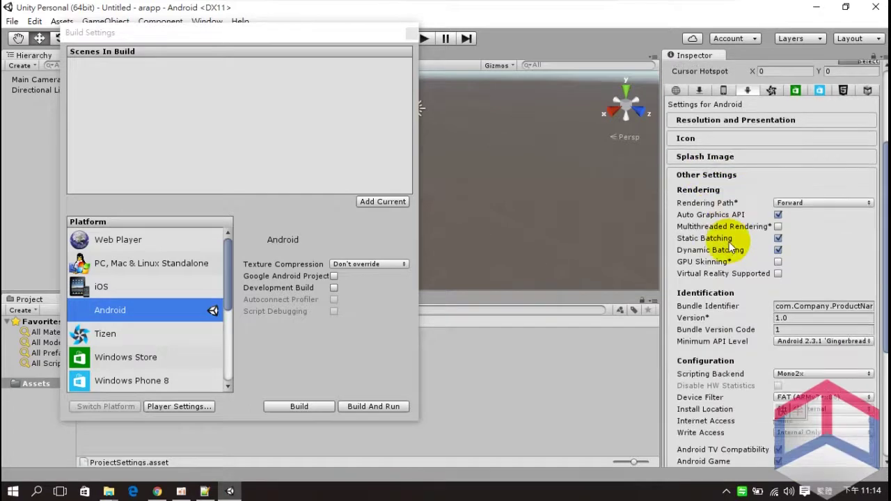
pyautogui.click(797, 307)
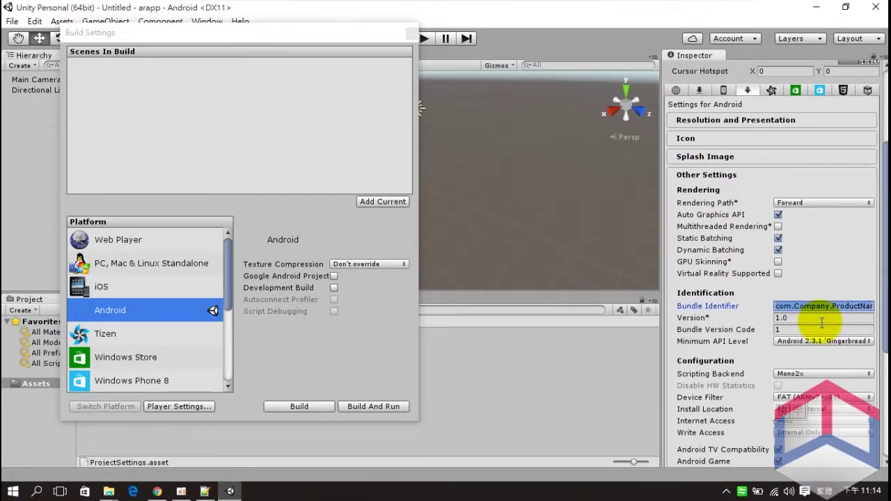
pyautogui.write('EDU')
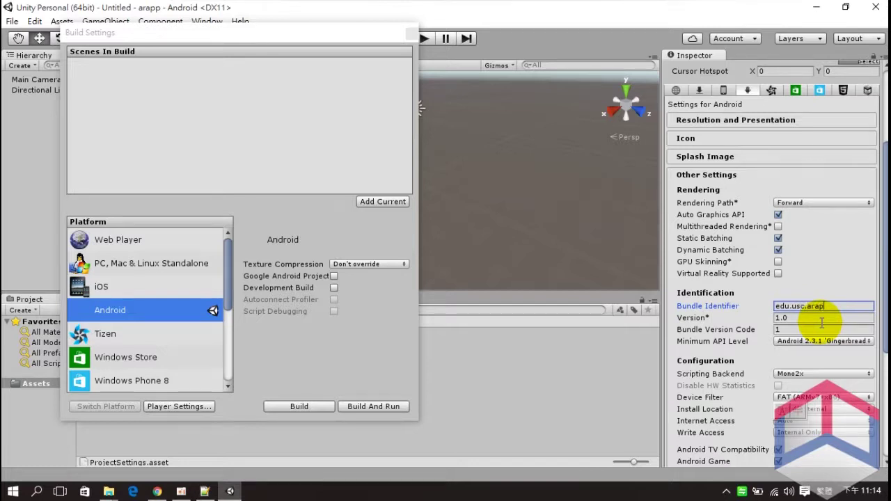
pyautogui.click(822, 320)
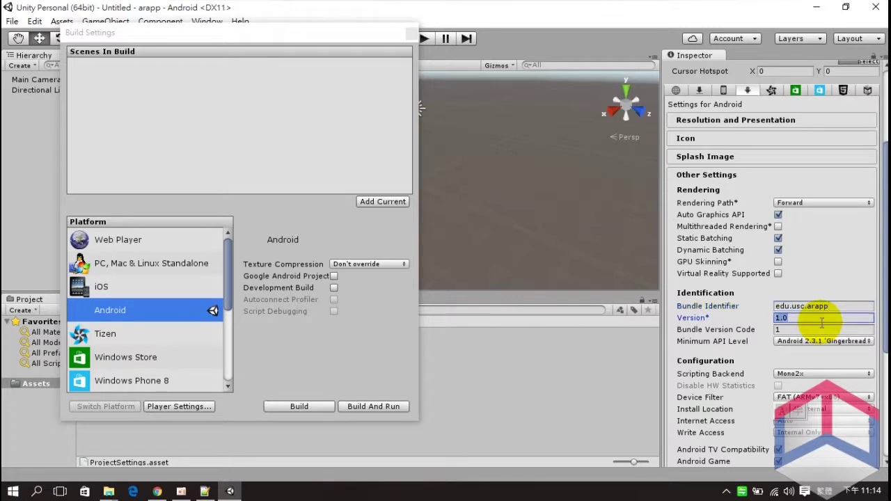
# - Close the Build Settings window
pyautogui.moveTo(886, 346); pyautogui.dragTo(886, 418)
pyautogui.scroll(8, 876, 249)
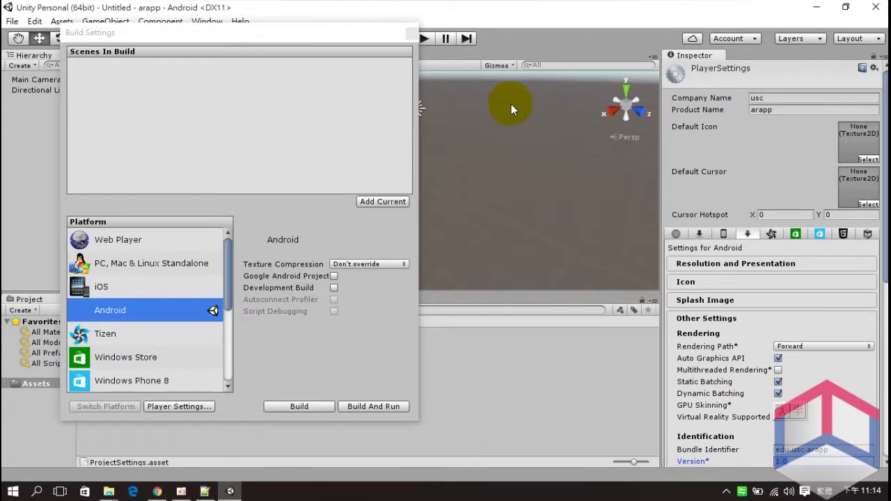
pyautogui.click(412, 34)
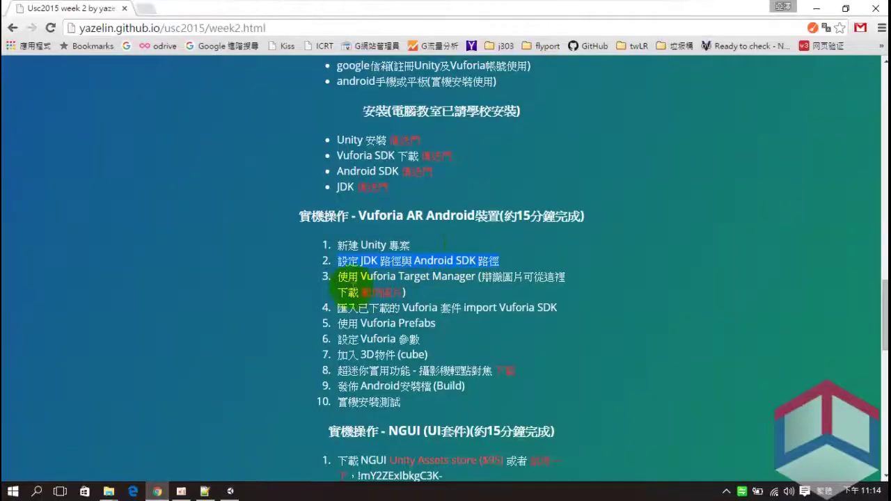
# - Save the course page's sample image link as imagetarget.jpg on the Desktop
pyautogui.moveTo(336, 276); pyautogui.dragTo(397, 276)
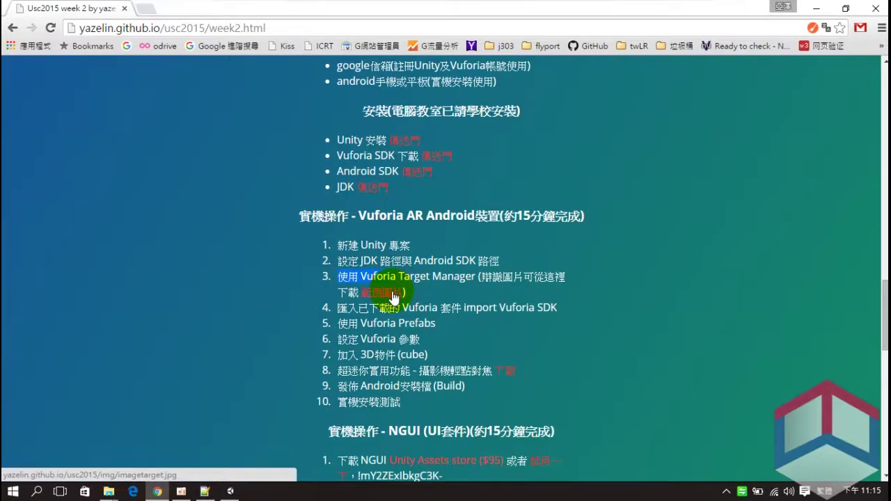
pyautogui.rightClick(393, 296)
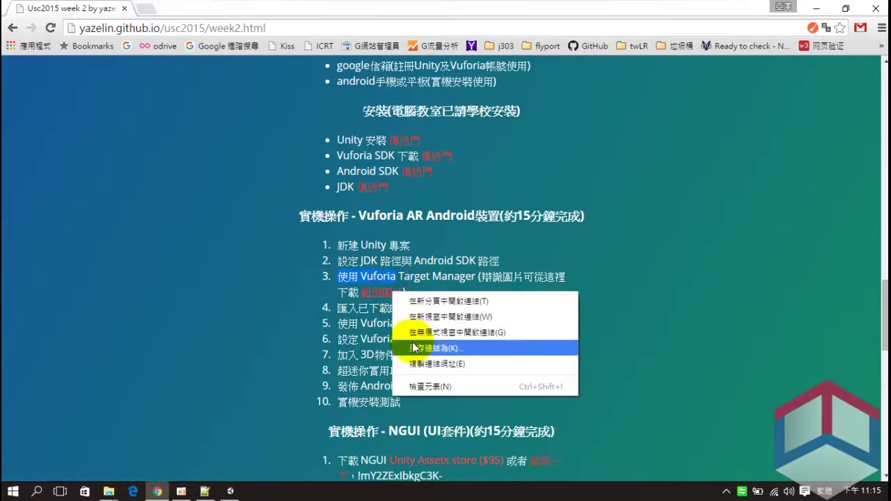
pyautogui.press('Escape')
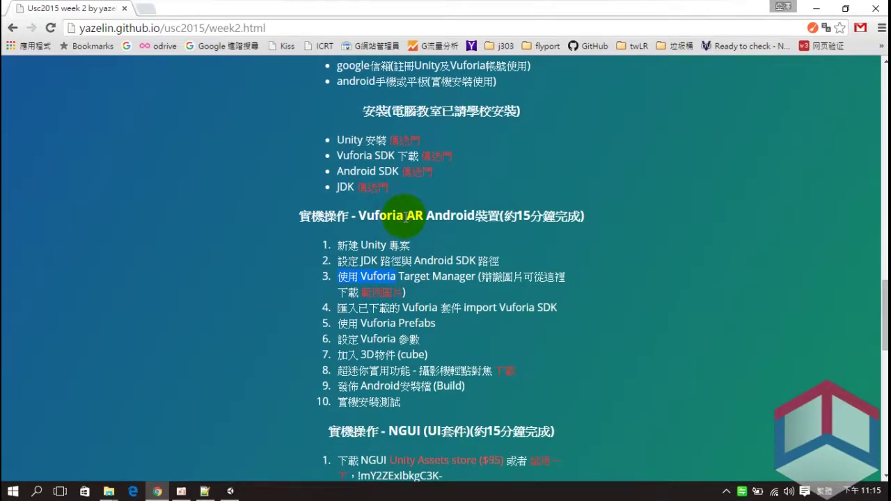
pyautogui.click(383, 292)
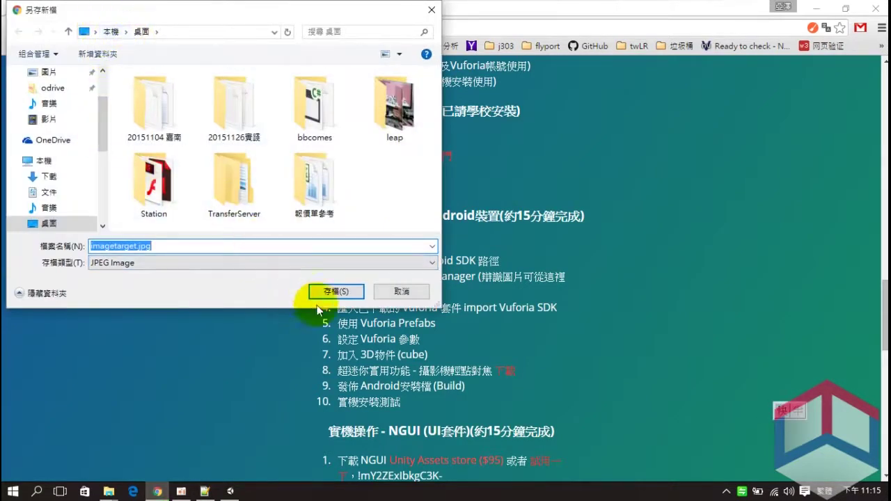
pyautogui.click(335, 293)
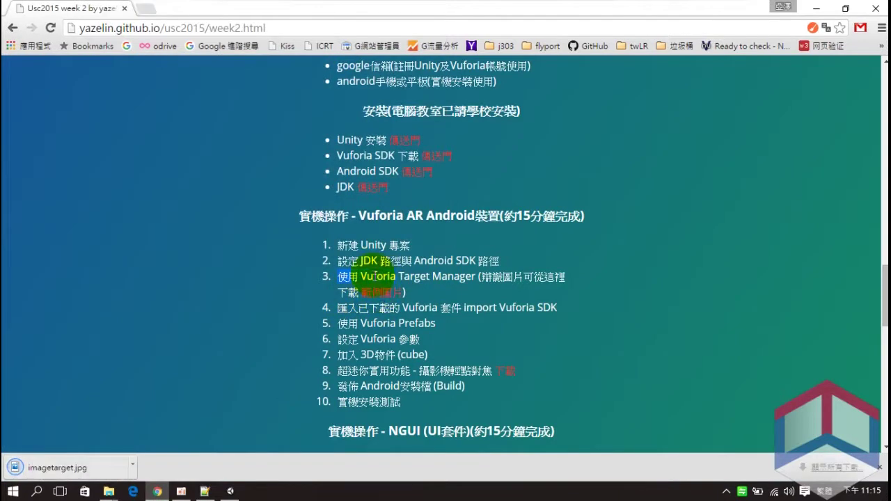
pyautogui.click(147, 8)
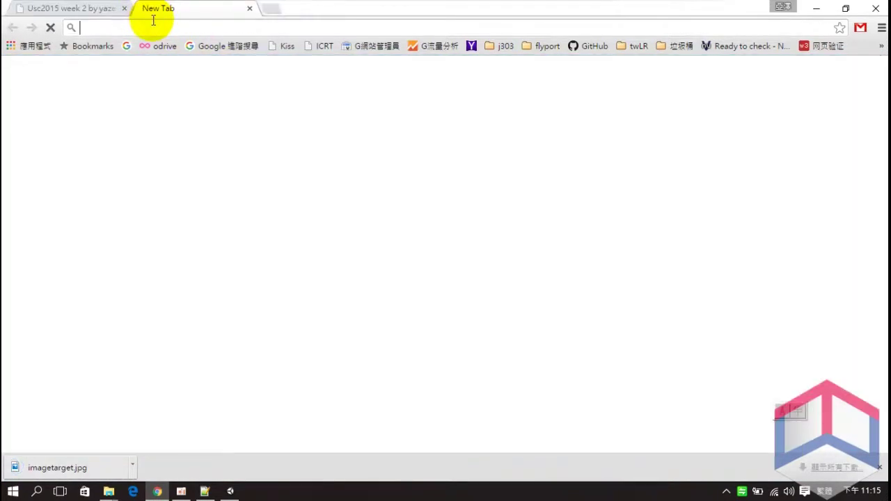
# - Search Google for vuforia and go to the Vuforia Developer Portal
pyautogui.write('vufo')
pyautogui.press('Return')
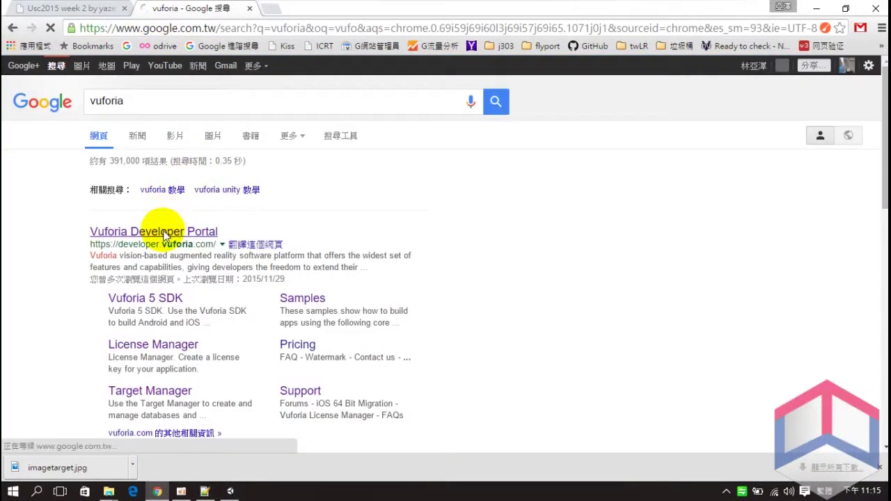
pyautogui.click(167, 235)
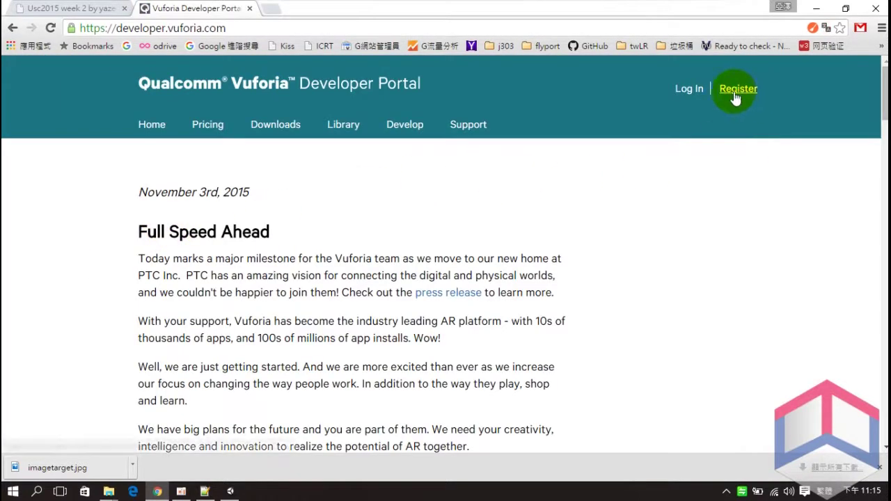
# - Log in with the saved account email and password, then go to the License Manager
pyautogui.click(690, 89)
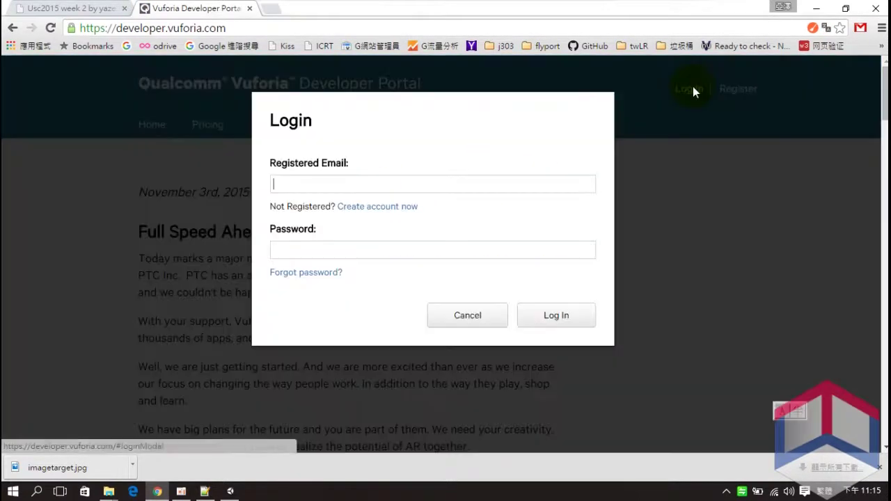
pyautogui.click(429, 183)
pyautogui.write('ya')
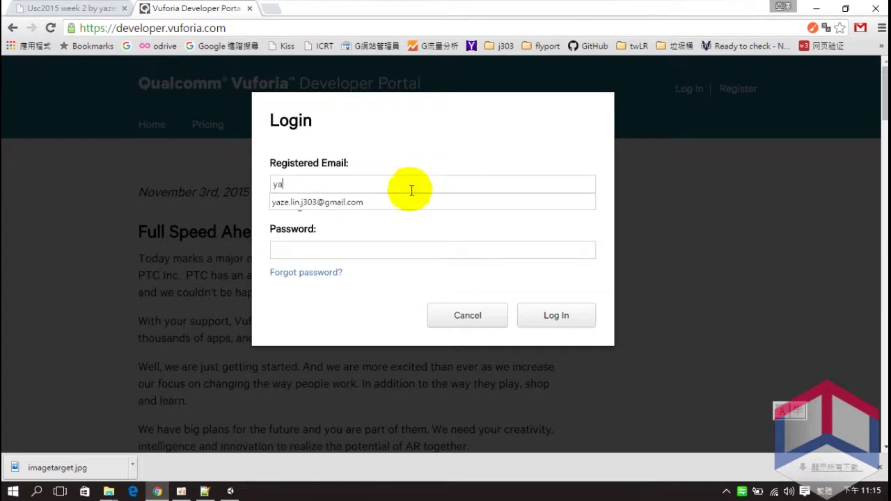
pyautogui.click(403, 202)
pyautogui.click(385, 253)
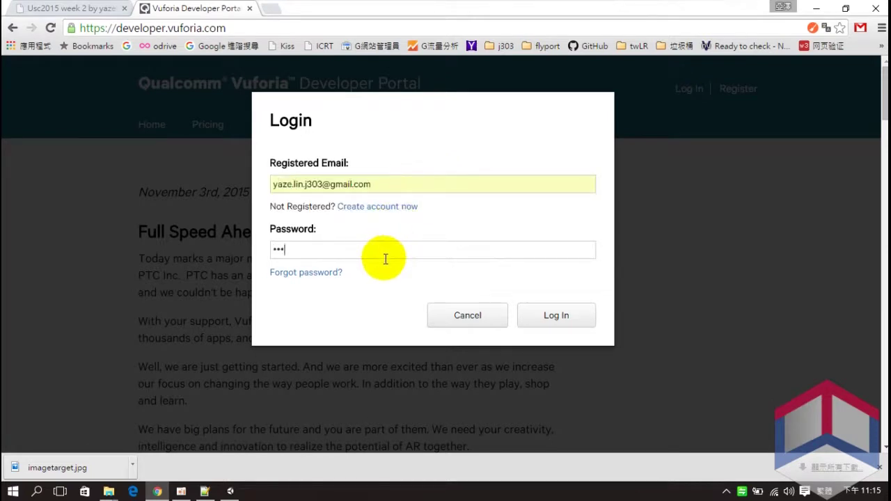
pyautogui.click(548, 322)
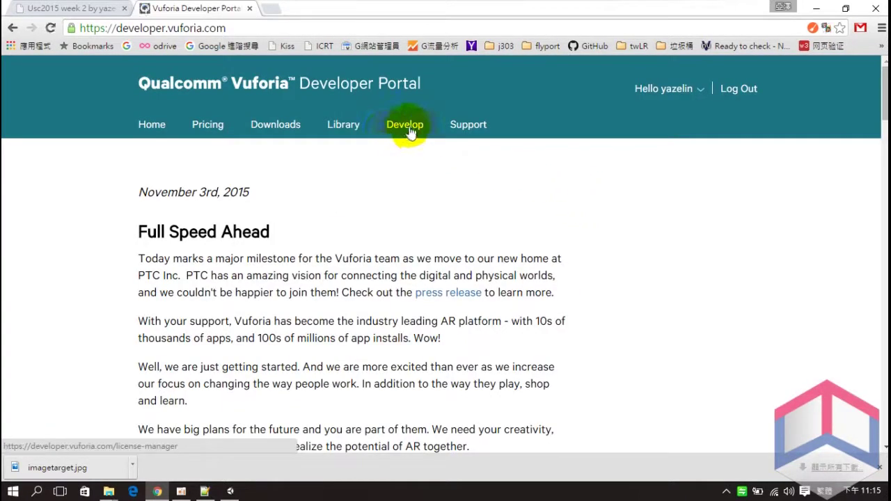
pyautogui.click(410, 132)
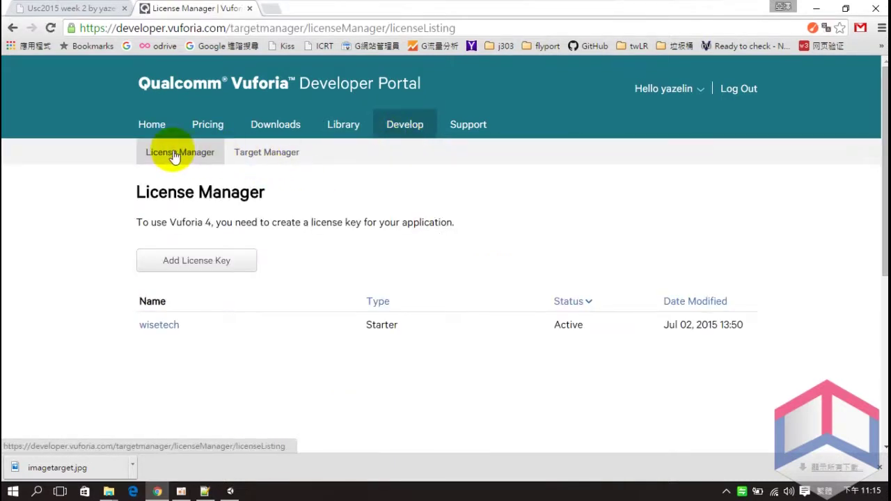
# - Add a Mobile Starter license key named usc, accepting the developer agreement, and check its details
pyautogui.scroll(-1, 183, 173)
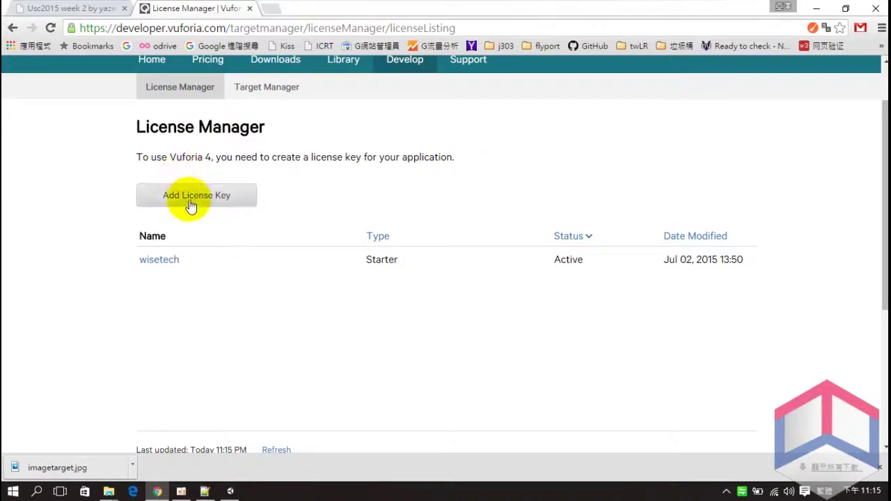
pyautogui.click(187, 201)
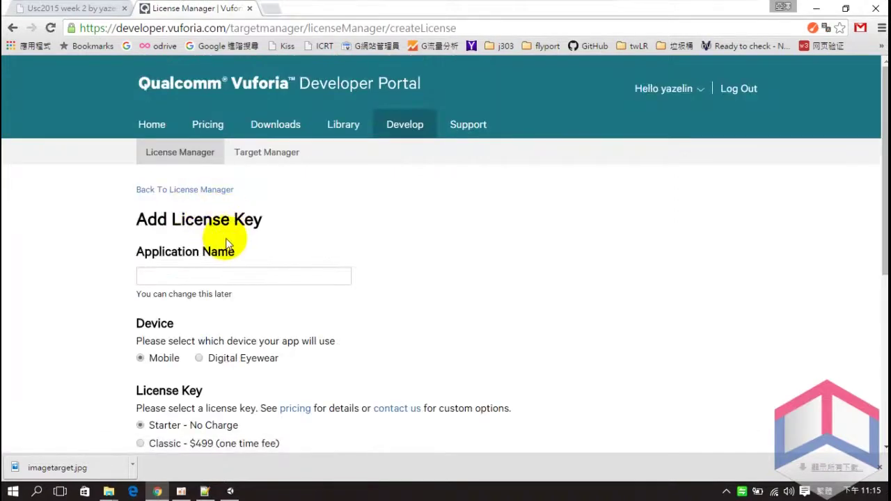
pyautogui.scroll(-1, 223, 235)
pyautogui.click(226, 215)
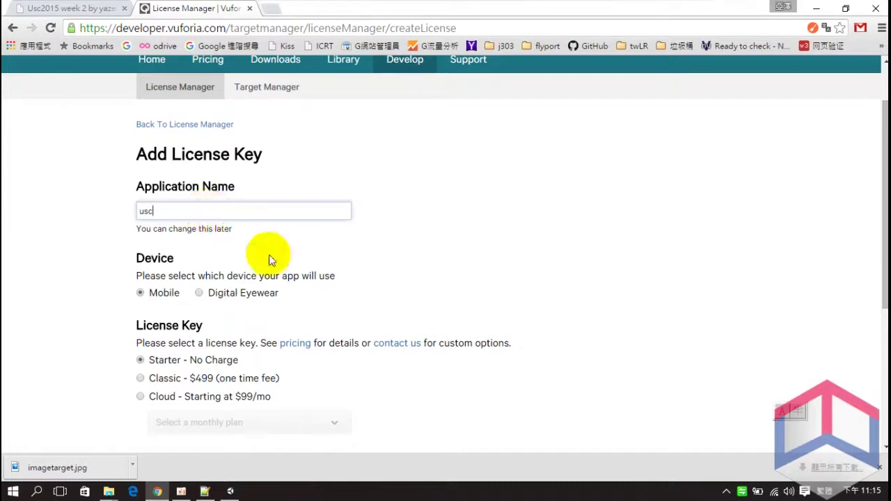
pyautogui.scroll(-2, 268, 265)
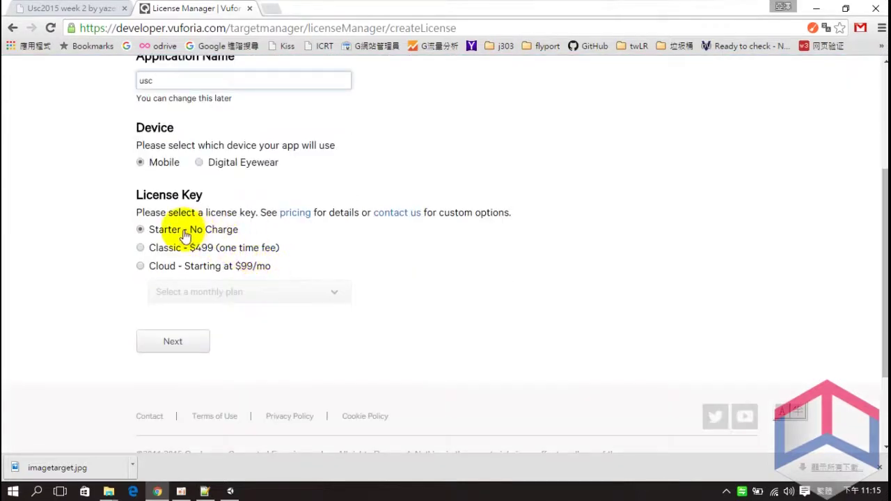
pyautogui.click(171, 340)
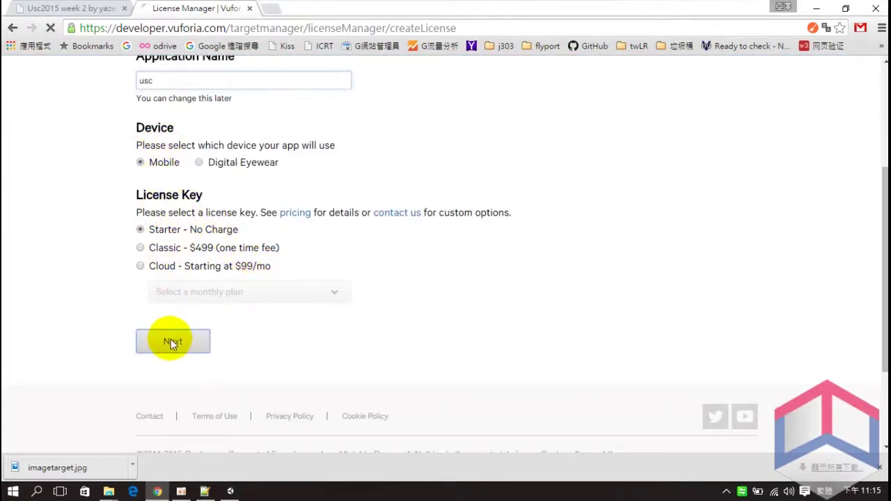
pyautogui.scroll(-2, 278, 272)
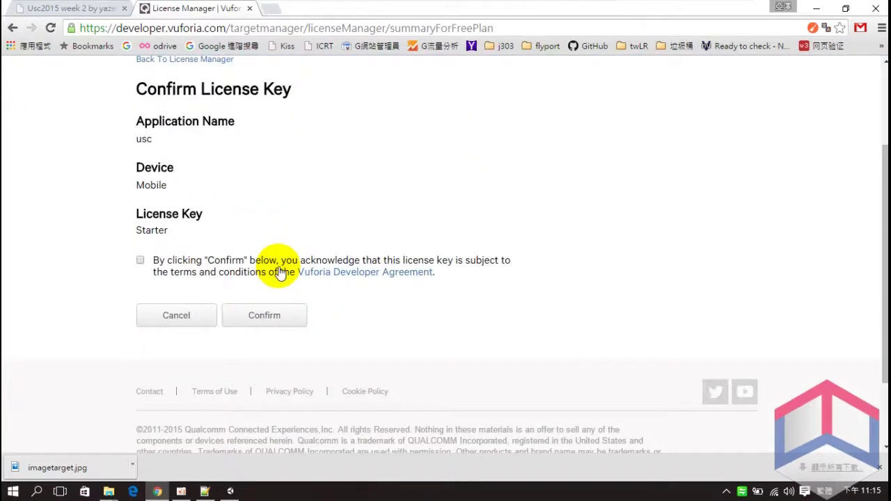
pyautogui.click(140, 259)
pyautogui.click(274, 317)
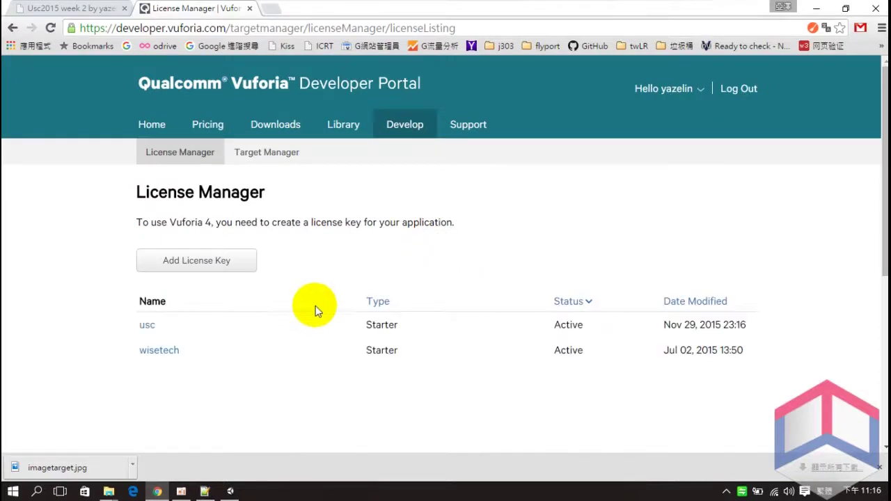
pyautogui.click(150, 326)
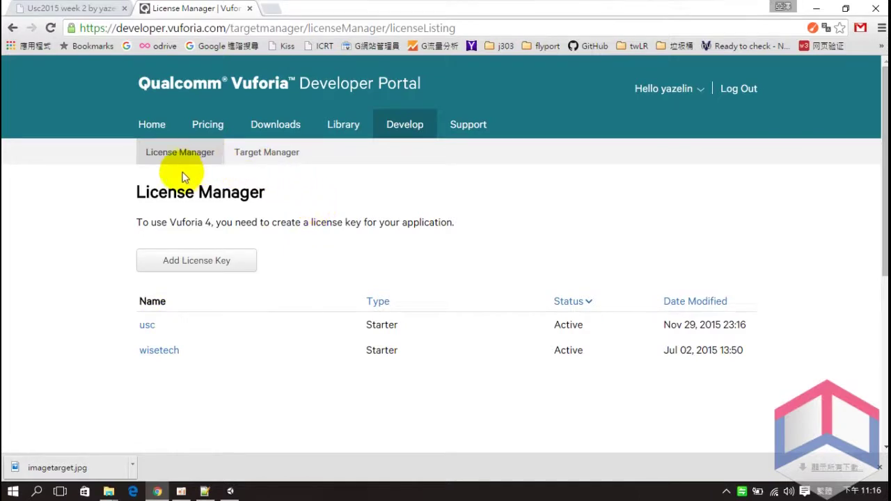
pyautogui.click(257, 160)
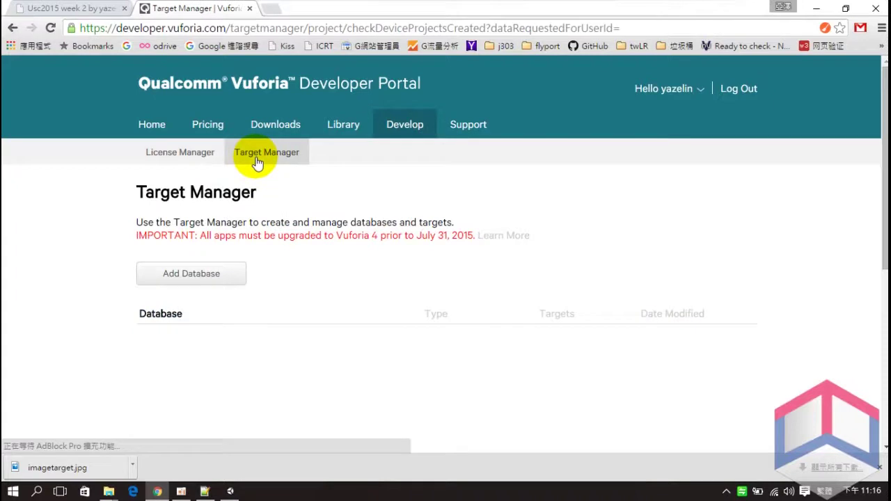
# - Start a target database named usc, then cancel since usc already exists
pyautogui.scroll(-2, 314, 196)
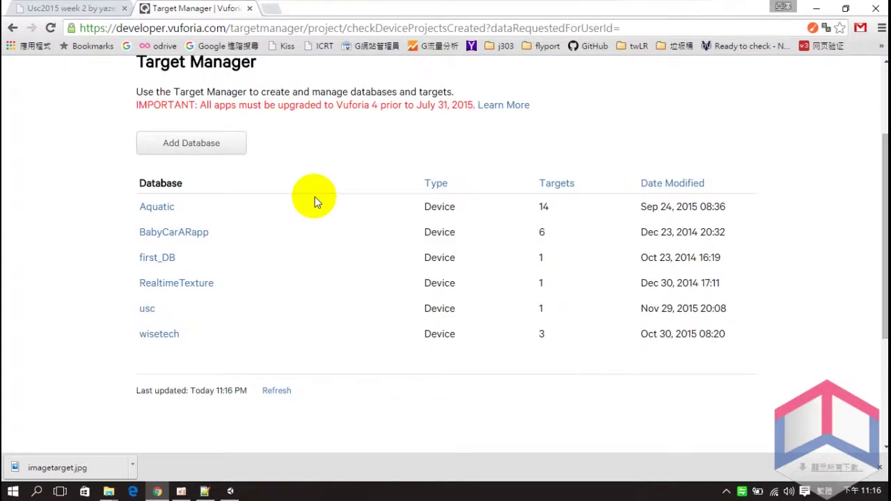
pyautogui.click(227, 145)
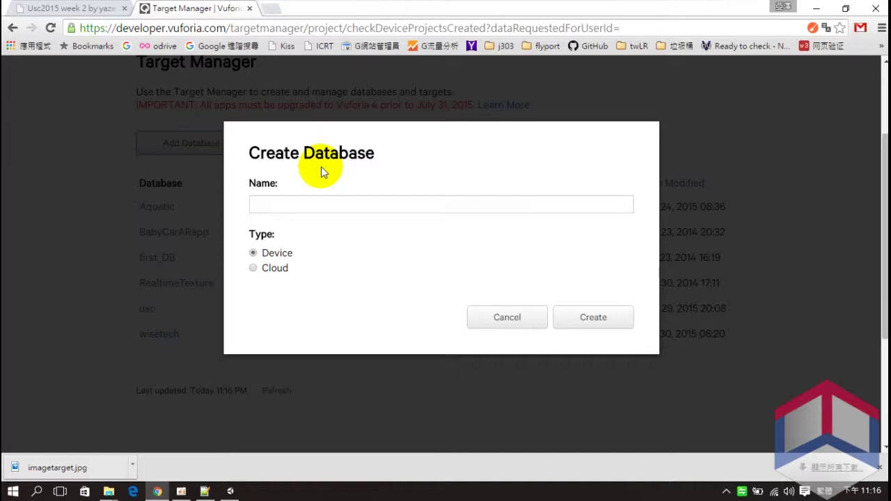
pyautogui.click(309, 202)
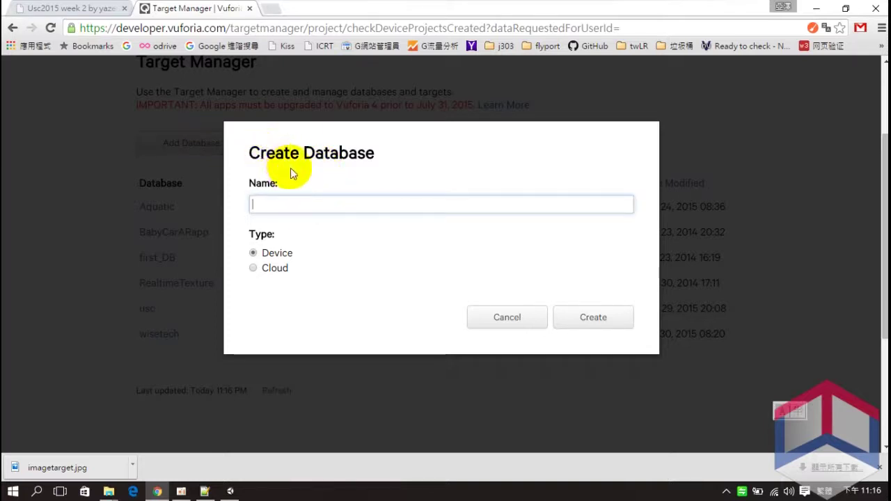
pyautogui.write('usc')
pyautogui.click(503, 319)
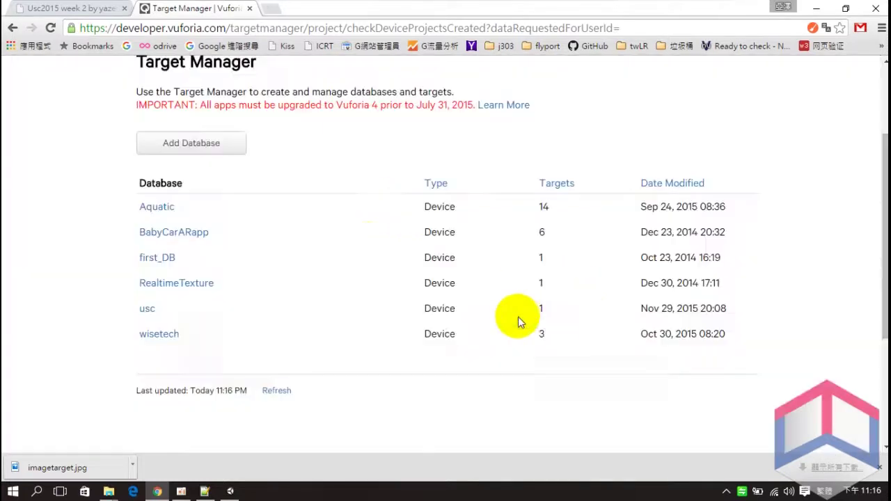
# - Delete the existing imagetarget from the usc database
pyautogui.click(145, 309)
pyautogui.scroll(-2, 168, 302)
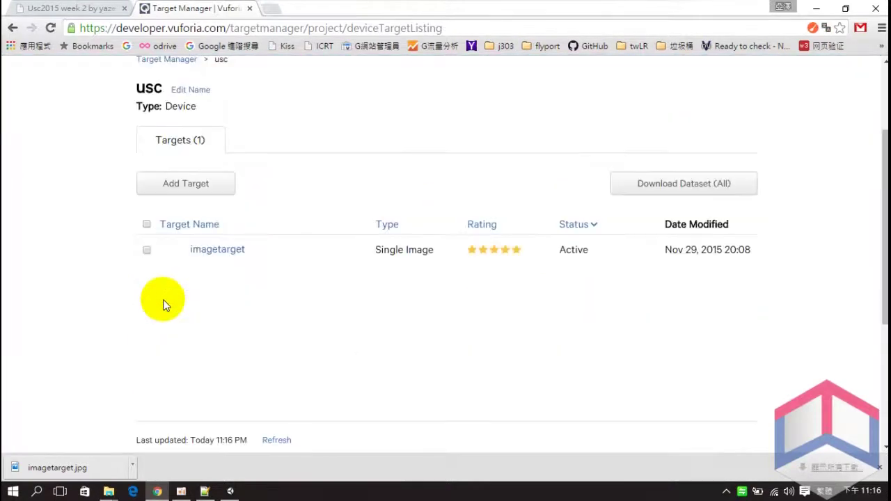
pyautogui.click(146, 252)
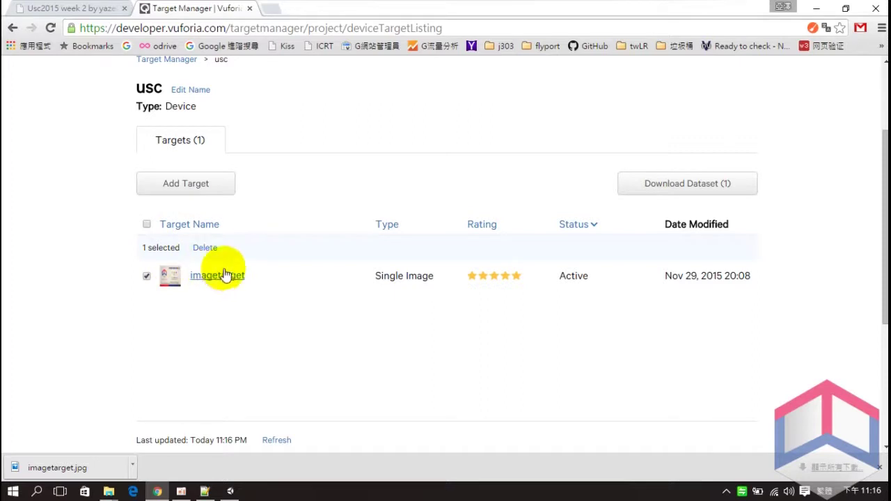
pyautogui.click(209, 249)
pyautogui.click(536, 219)
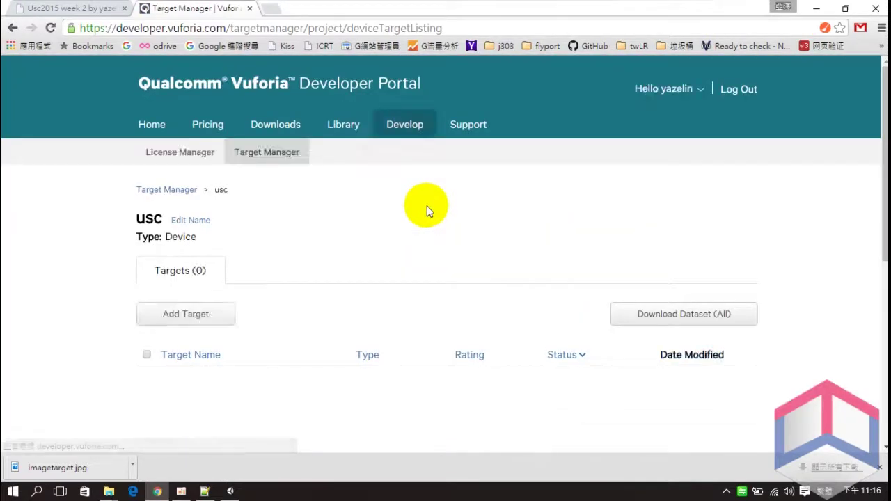
pyautogui.scroll(-2, 426, 206)
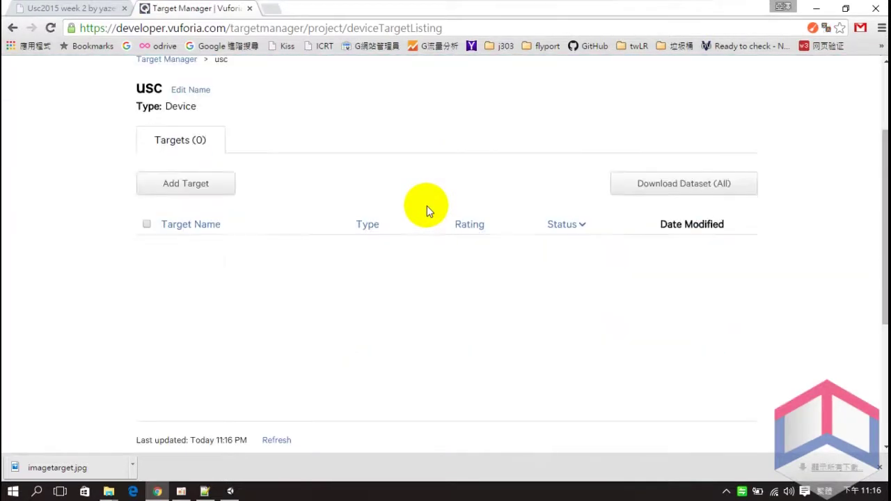
pyautogui.click(168, 190)
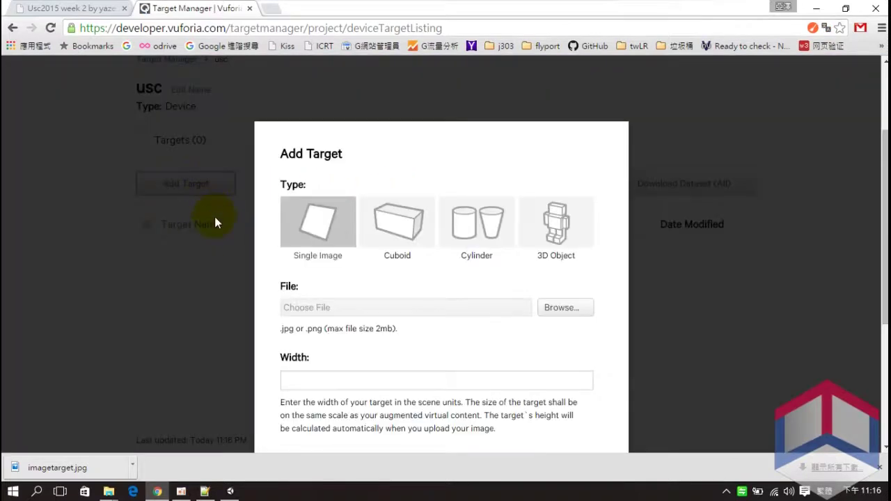
# - Choose a Single Image target and load imagetarget.jpg from the Desktop
pyautogui.scroll(-1, 214, 222)
pyautogui.click(350, 308)
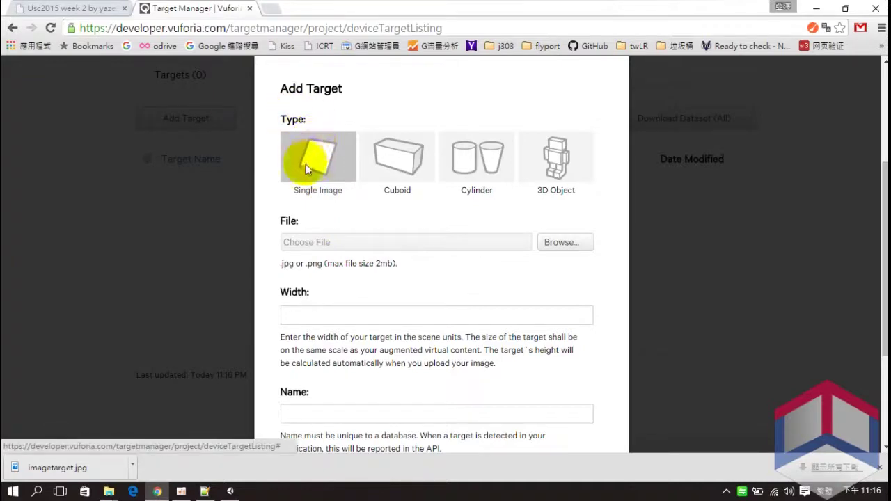
pyautogui.moveTo(310, 163); pyautogui.dragTo(547, 259)
pyautogui.click(567, 243)
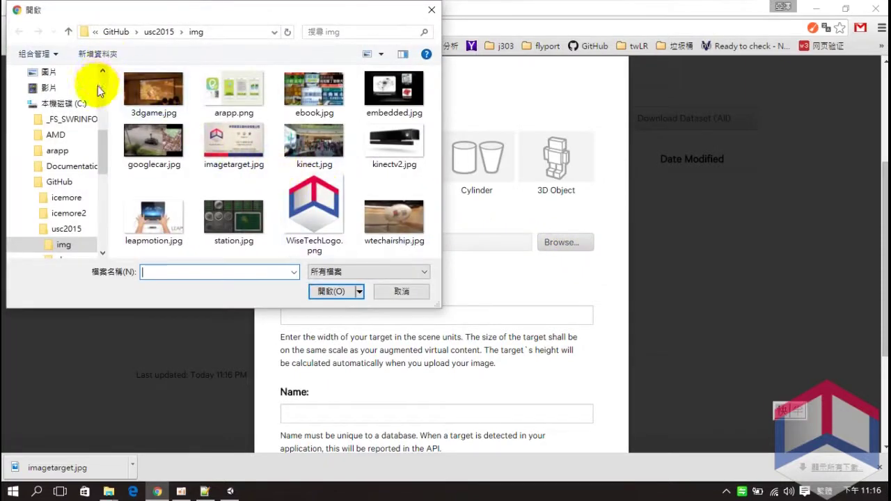
pyautogui.scroll(4, 98, 86)
pyautogui.click(57, 108)
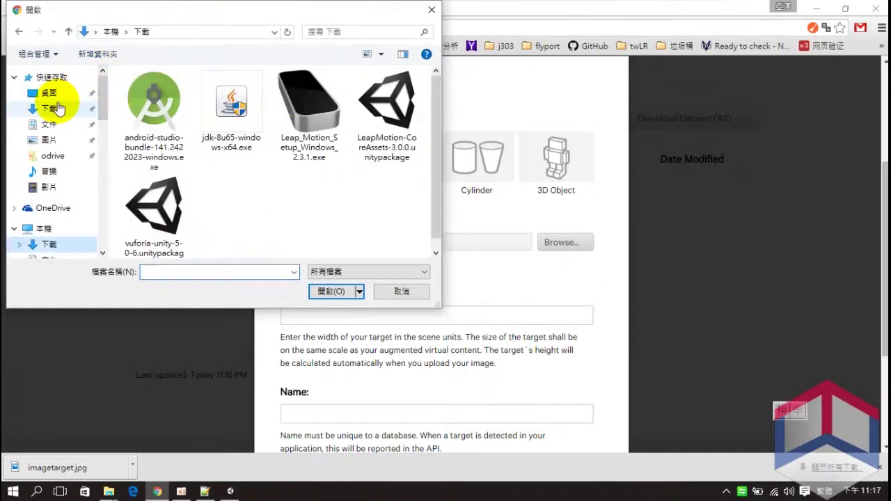
pyautogui.click(55, 93)
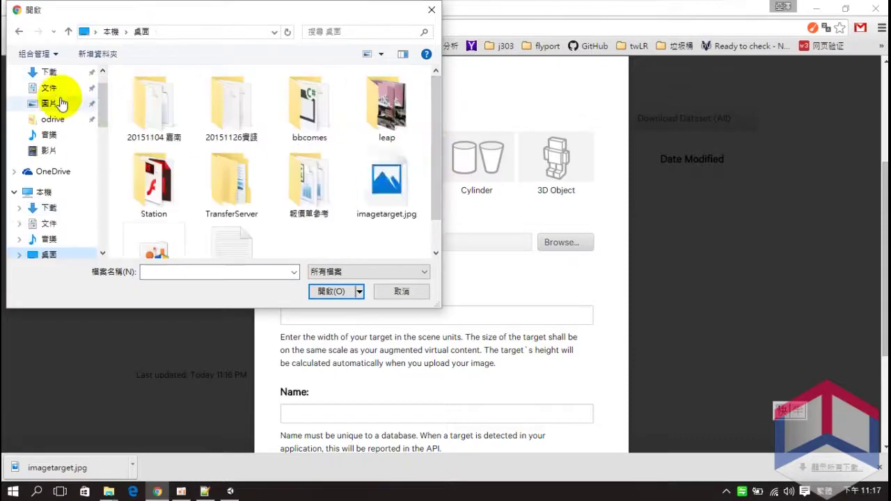
pyautogui.click(394, 189)
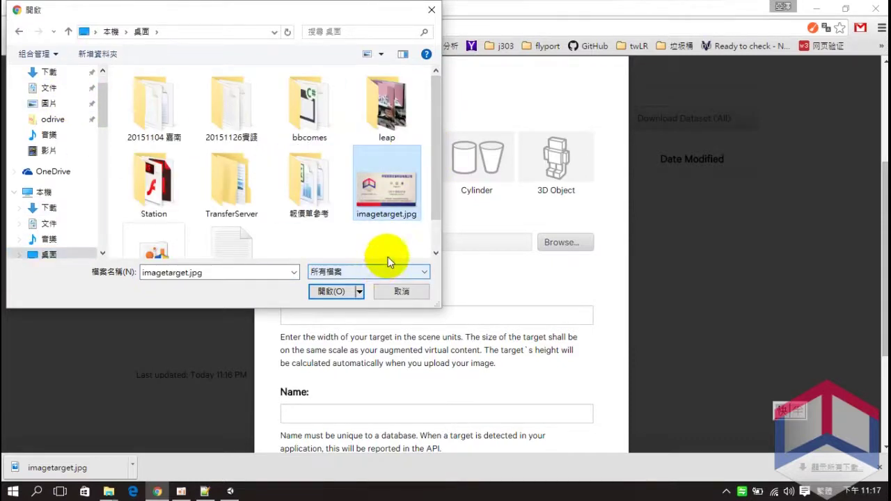
pyautogui.click(337, 292)
# - Set width 900, keep the name imagetarget, and add the target
pyautogui.scroll(-3, 338, 290)
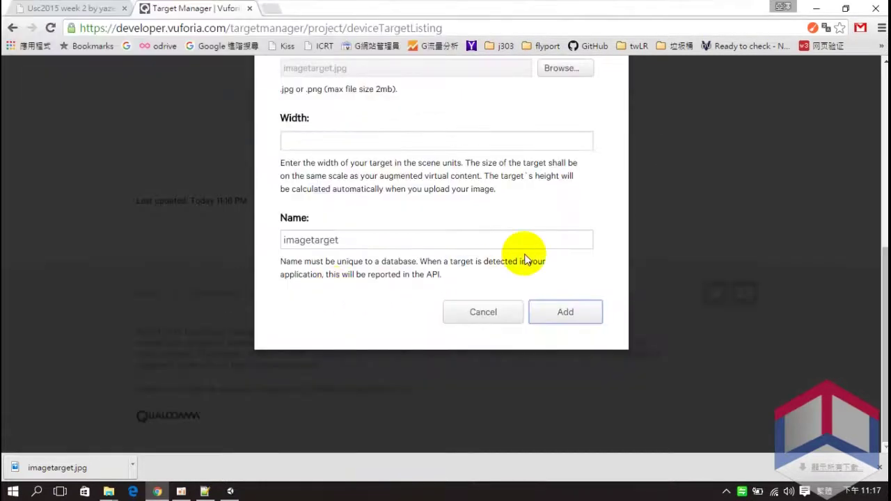
pyautogui.scroll(1, 452, 209)
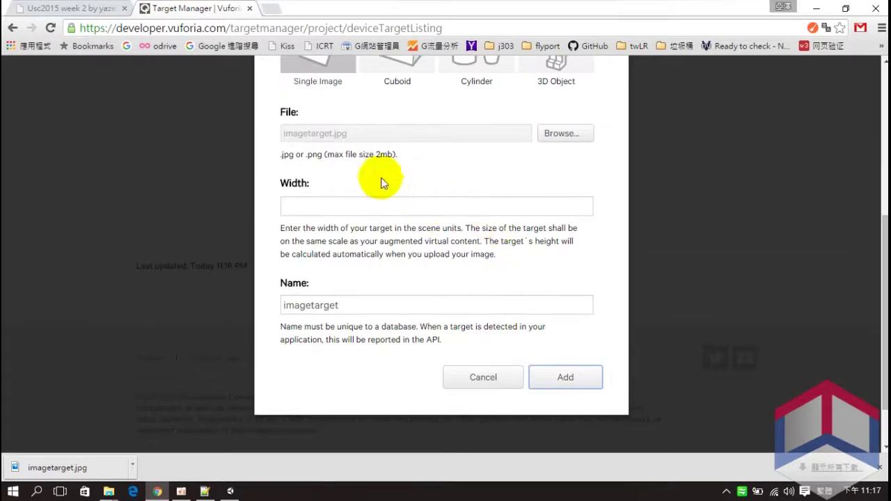
pyautogui.click(337, 205)
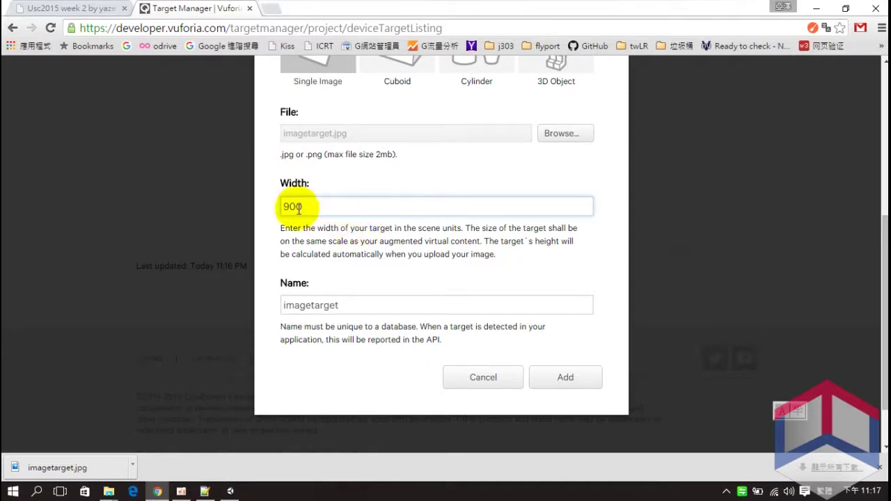
pyautogui.scroll(-1, 401, 236)
pyautogui.click(353, 245)
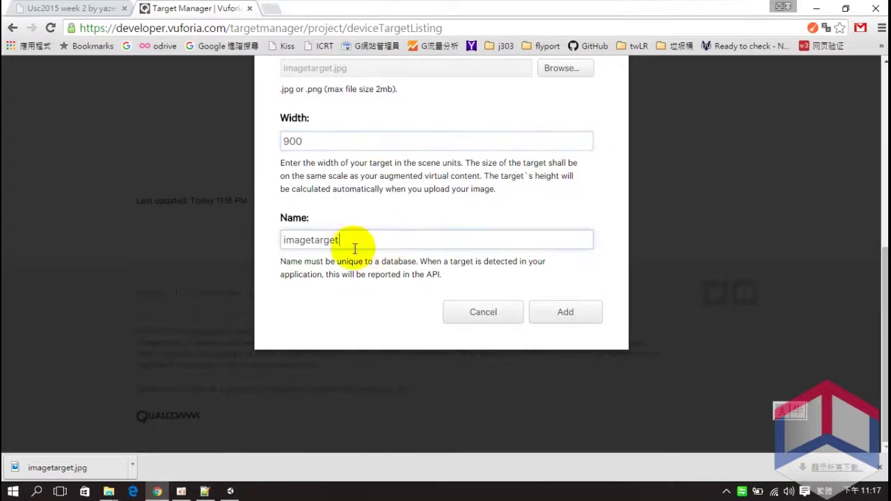
pyautogui.scroll(1, 350, 244)
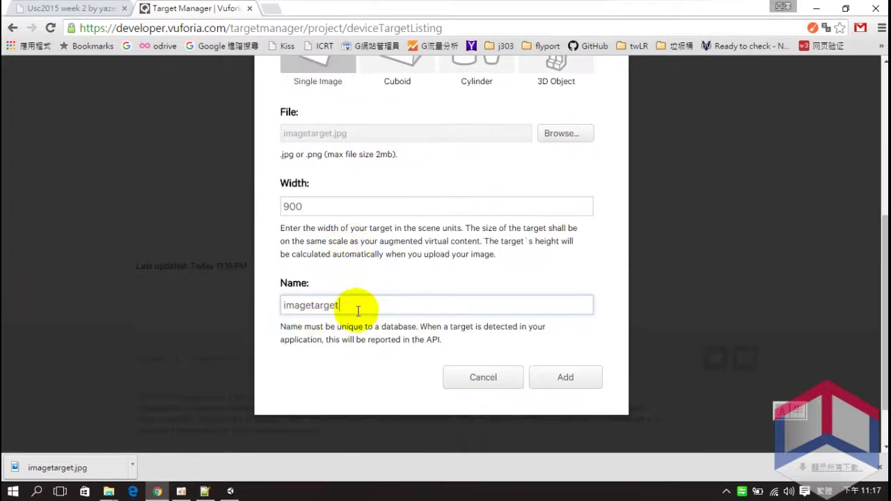
pyautogui.scroll(-1, 362, 309)
pyautogui.click(565, 312)
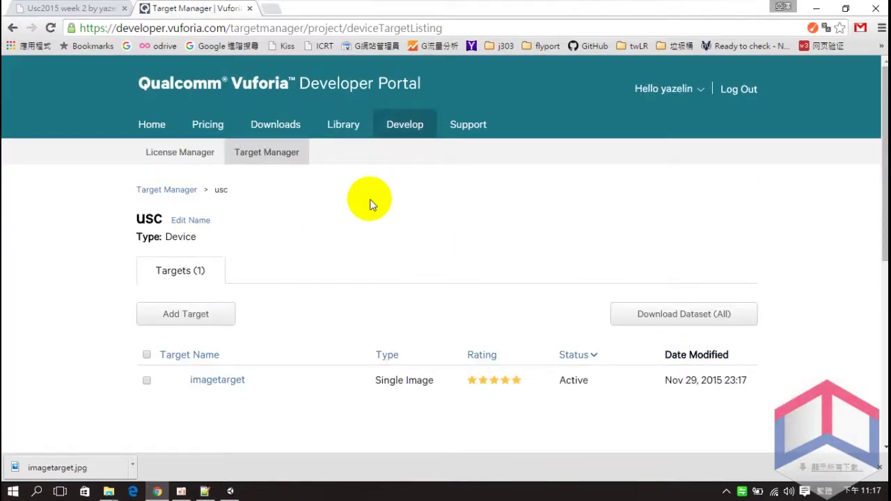
# - Open imagetarget's details page from the usc database list
pyautogui.scroll(-1, 370, 204)
pyautogui.scroll(-1, 370, 204)
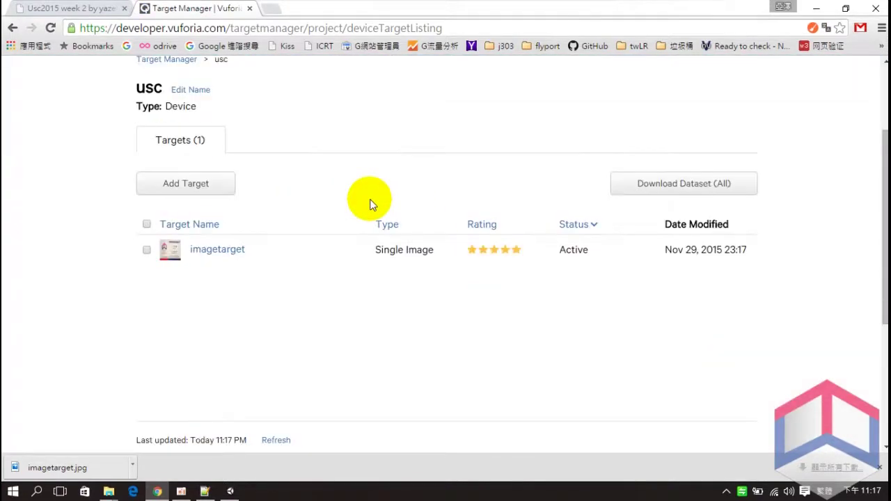
pyautogui.click(230, 259)
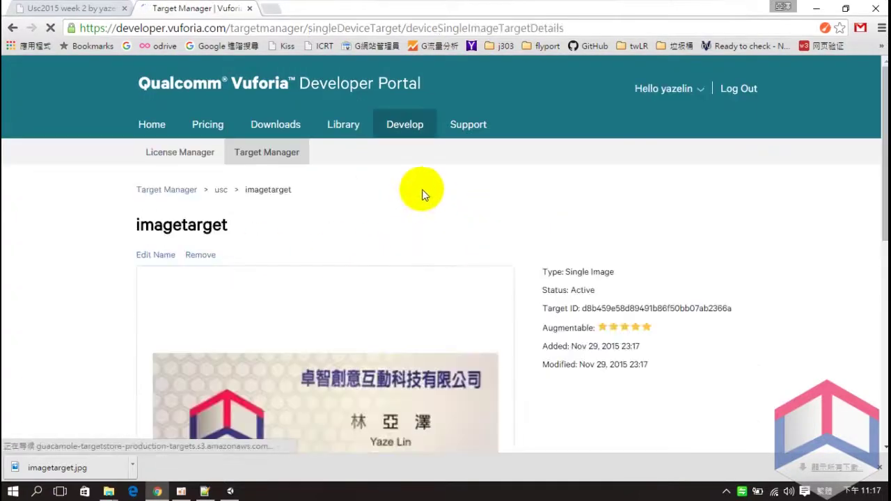
pyautogui.scroll(-4, 422, 192)
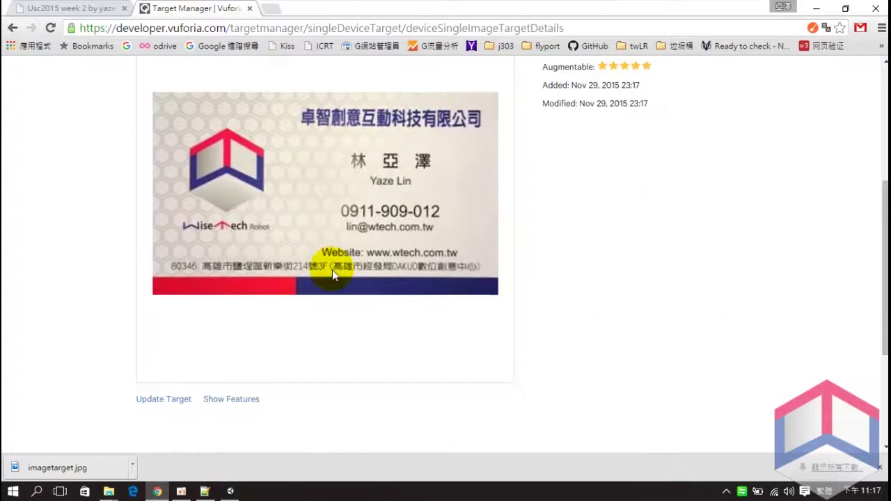
# - Toggle the feature overlay on the imagetarget image several times
pyautogui.click(230, 401)
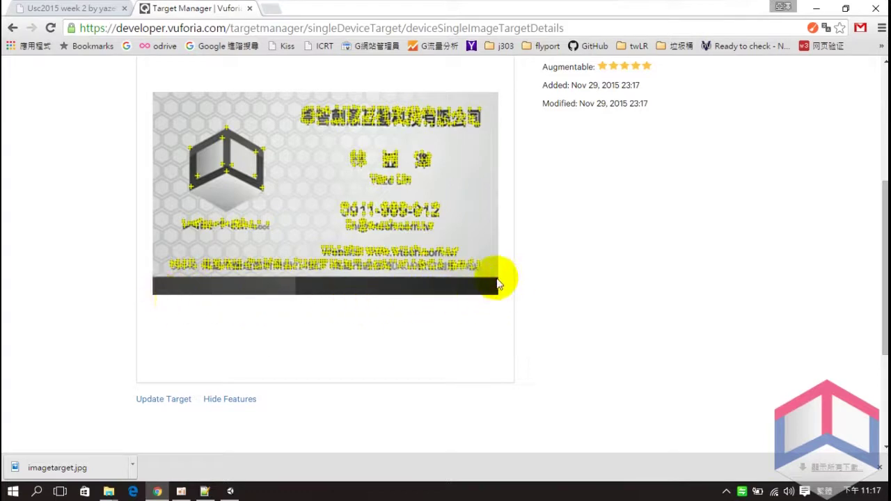
pyautogui.click(248, 400)
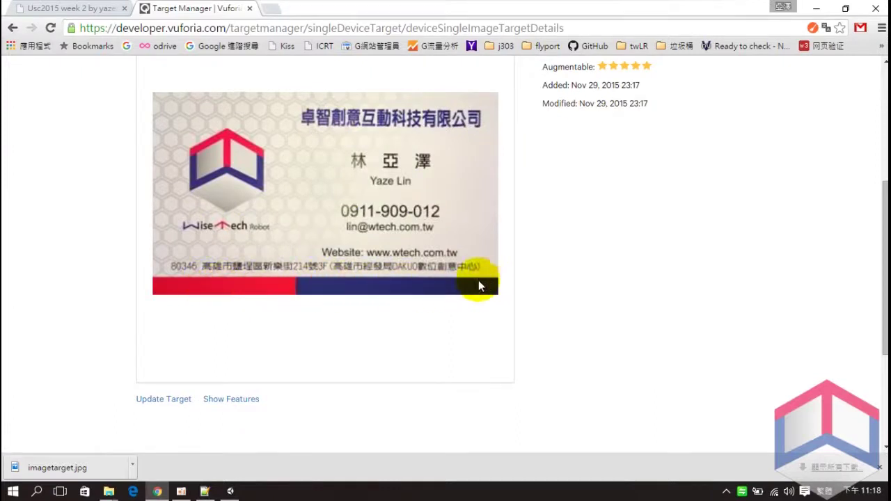
pyautogui.click(245, 400)
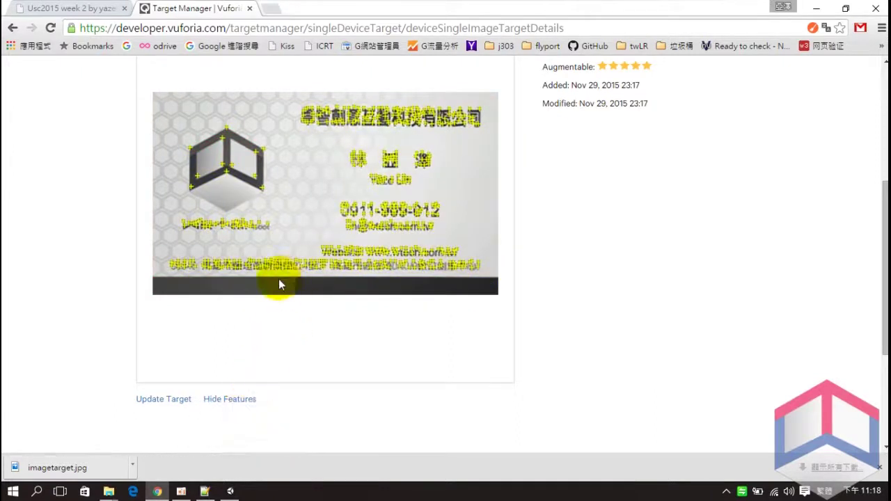
pyautogui.click(235, 399)
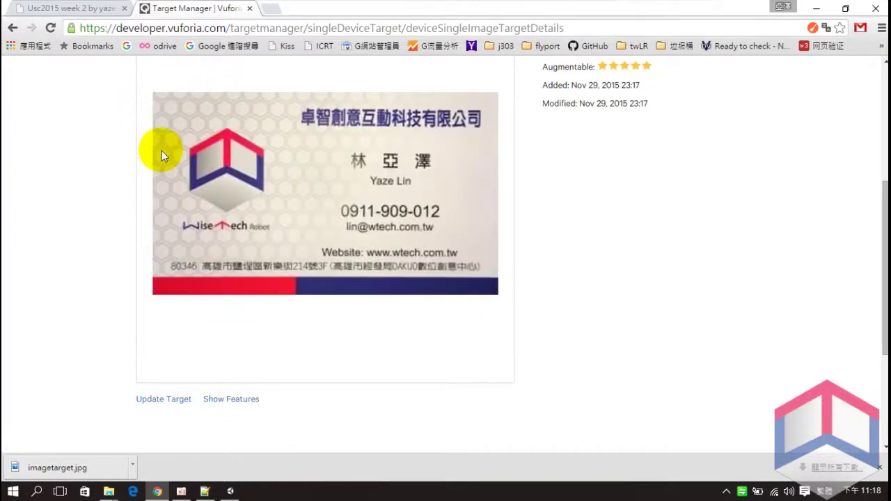
pyautogui.click(243, 402)
pyautogui.click(243, 402)
pyautogui.scroll(2, 334, 333)
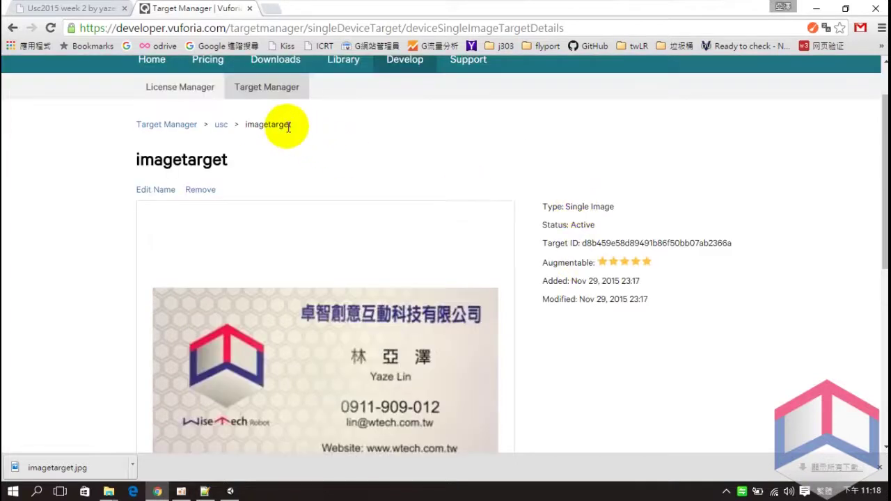
# - Select all targets in the usc database and download its dataset for the Unity Editor platform
pyautogui.click(221, 126)
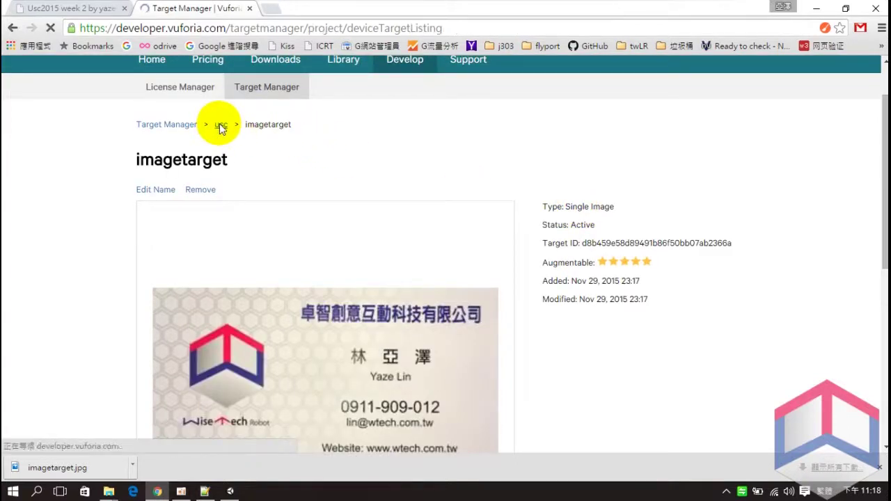
pyautogui.scroll(-1, 217, 234)
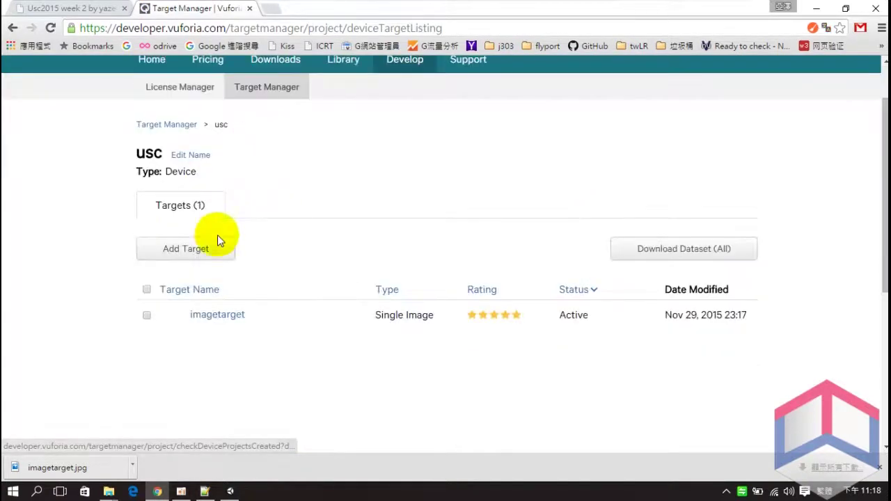
pyautogui.click(147, 289)
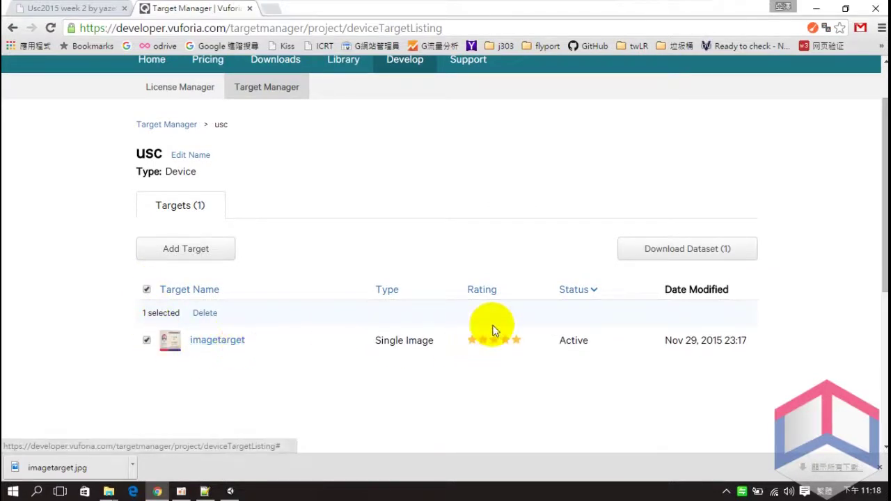
pyautogui.click(656, 259)
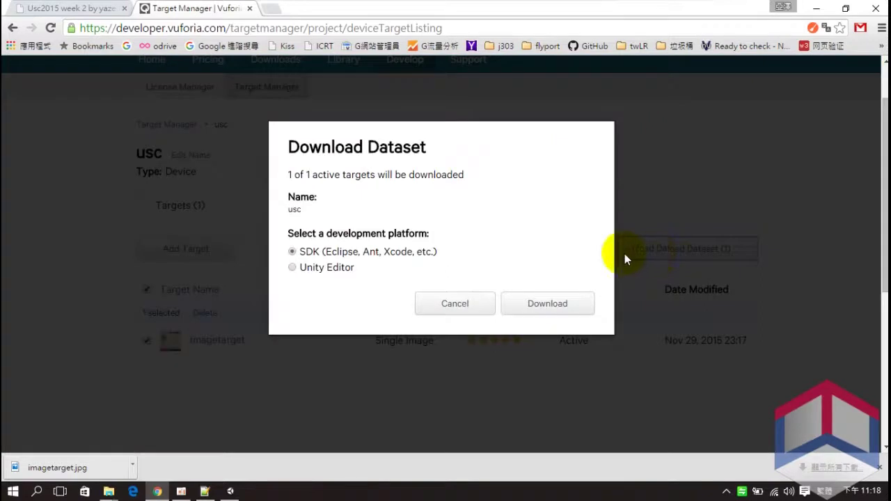
pyautogui.click(292, 268)
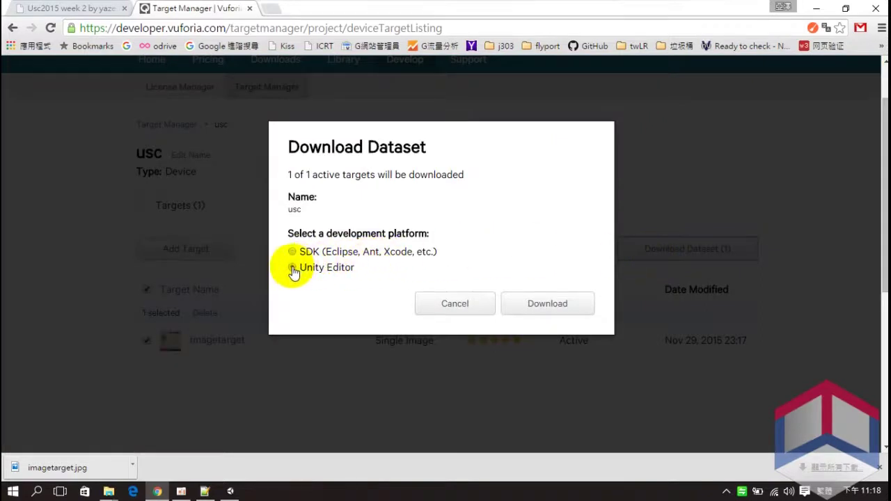
pyautogui.click(546, 307)
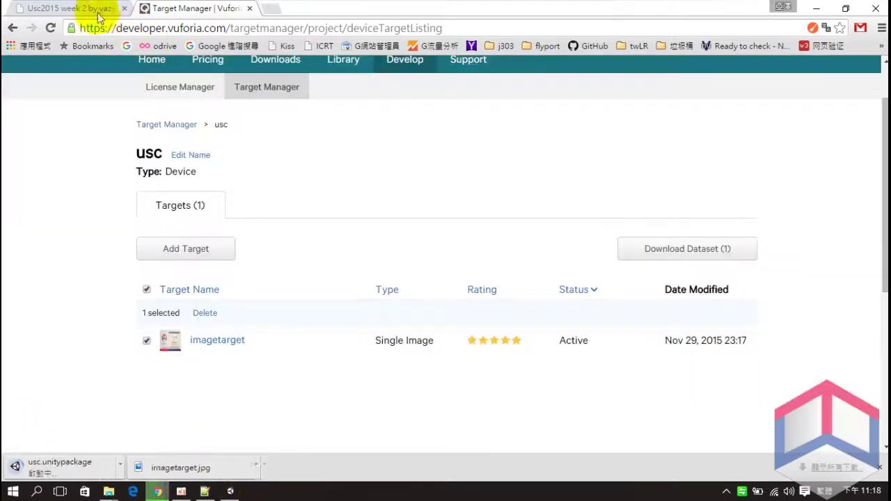
# - Highlight step 4 (import Vuforia SDK) on the 'Usc2015 week 2' page, then return to Unity
pyautogui.click(94, 8)
pyautogui.scroll(-1, 304, 281)
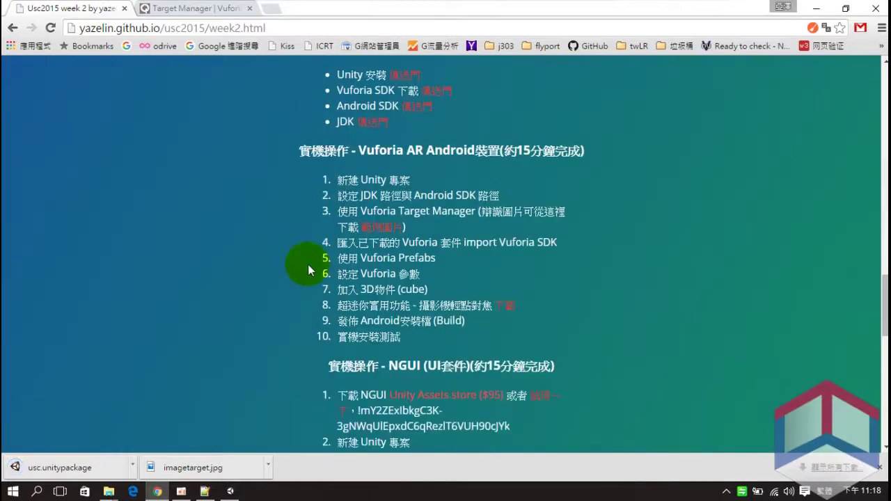
pyautogui.moveTo(337, 242); pyautogui.dragTo(557, 243)
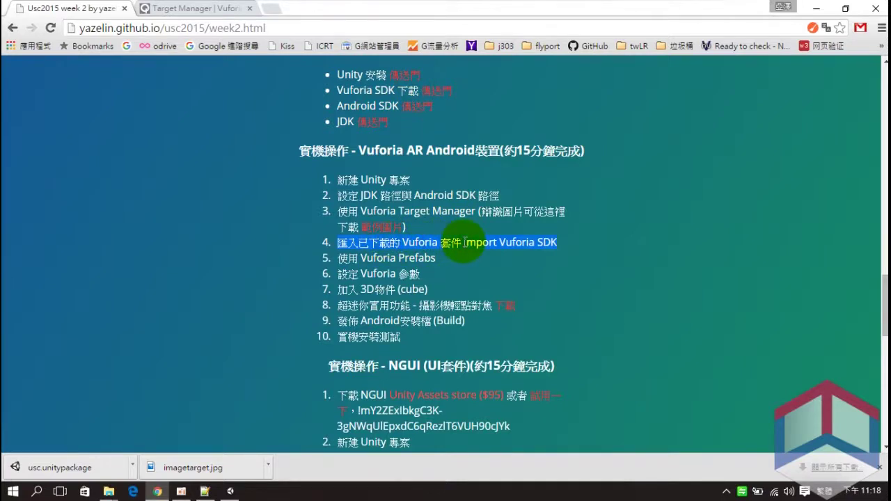
pyautogui.click(230, 490)
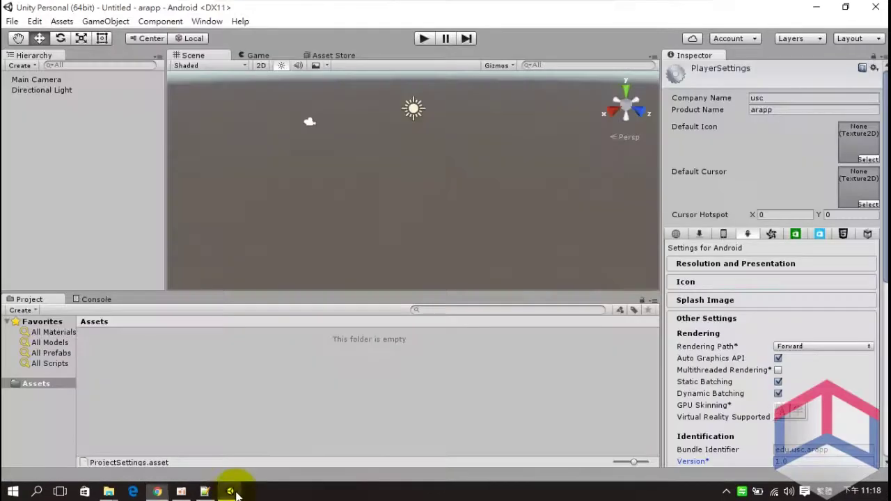
# - Import vuforia-unity-5-0-6.unitypackage from Downloads as a custom package, including all files
pyautogui.click(61, 20)
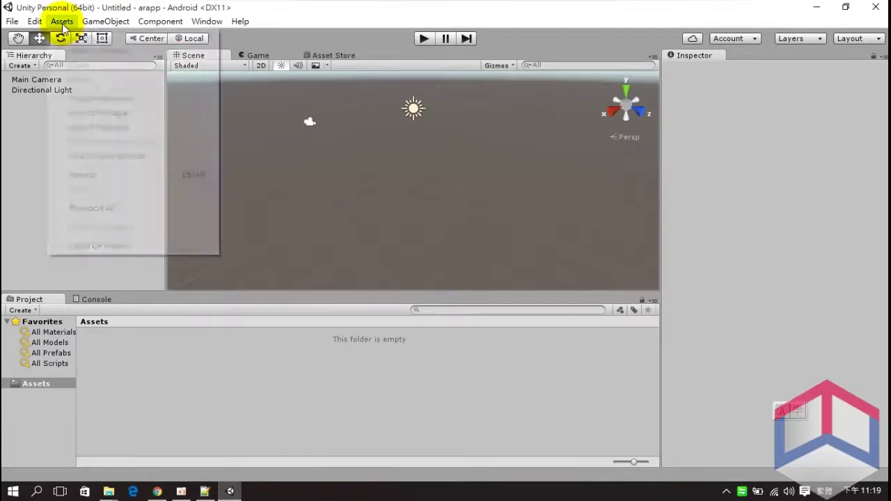
pyautogui.moveTo(77, 112)
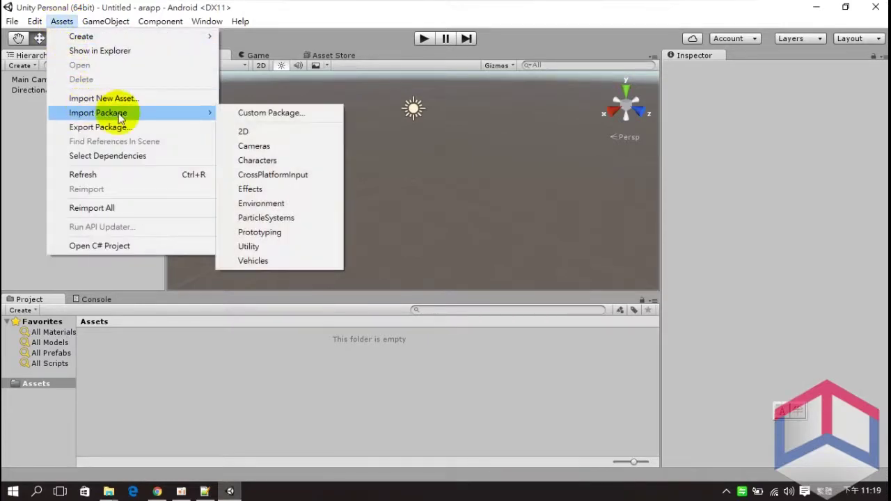
pyautogui.click(248, 112)
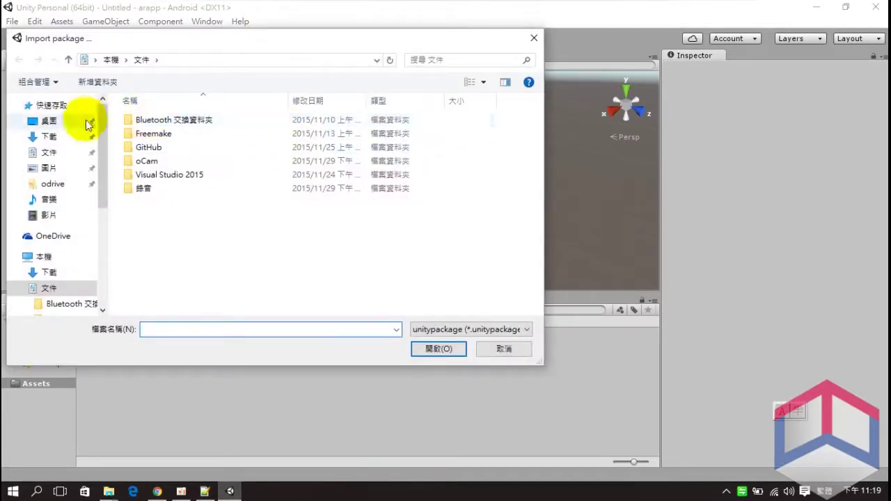
pyautogui.rightClick(53, 137)
pyautogui.click(54, 138)
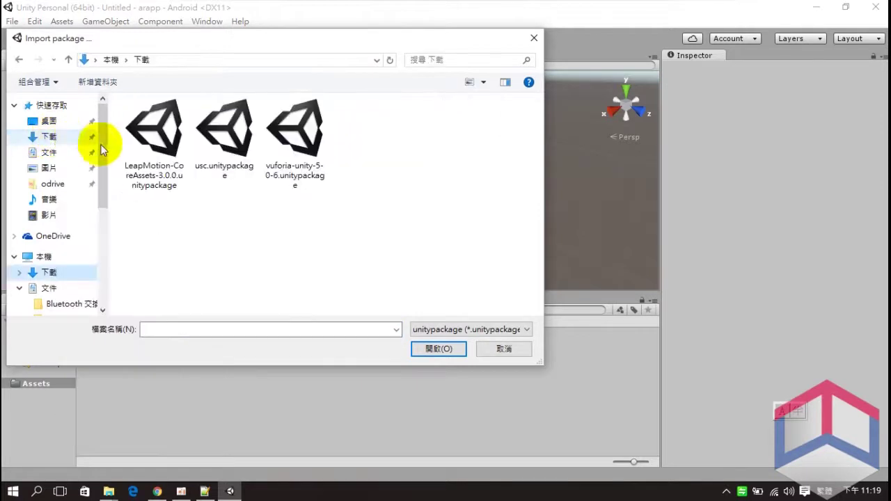
pyautogui.click(296, 182)
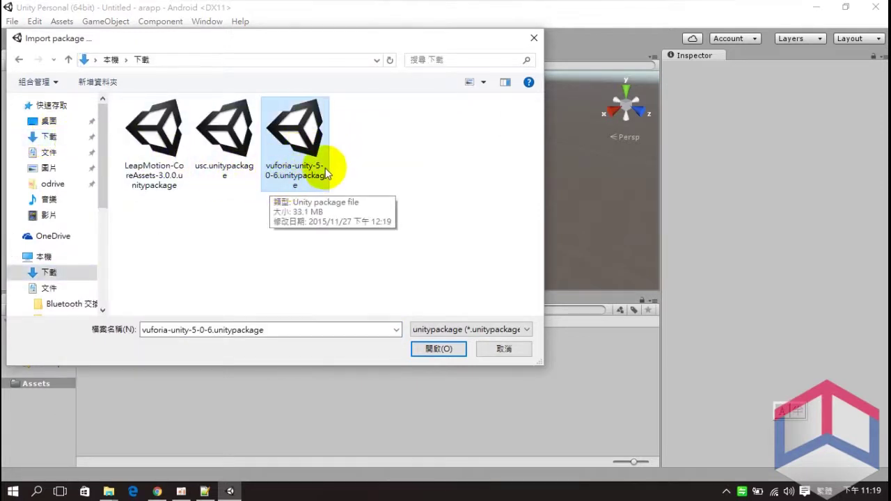
pyautogui.click(440, 350)
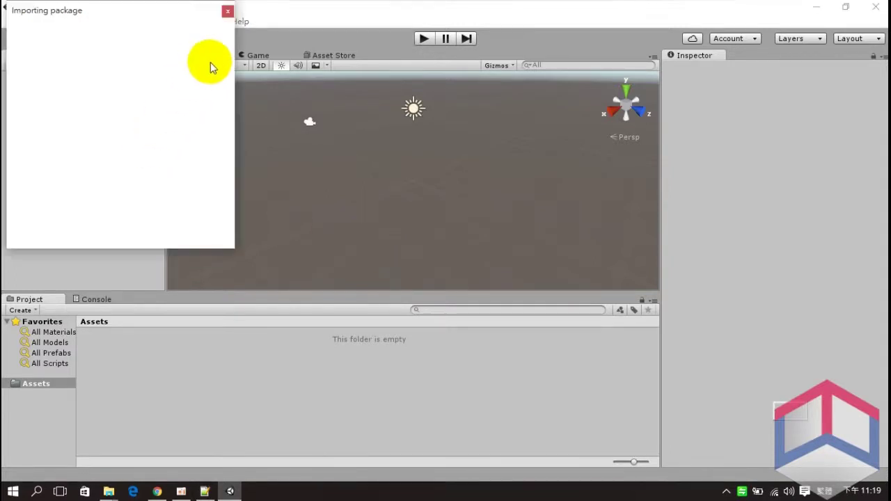
pyautogui.moveTo(229, 76); pyautogui.dragTo(227, 227)
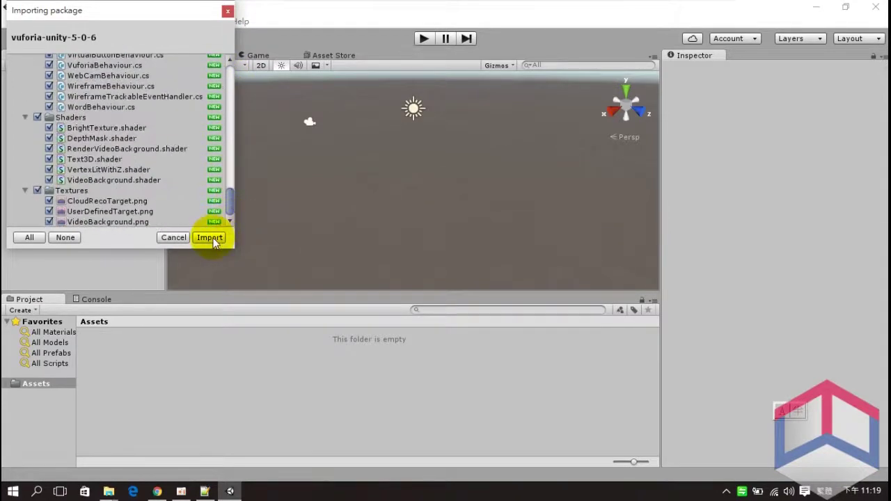
pyautogui.click(211, 237)
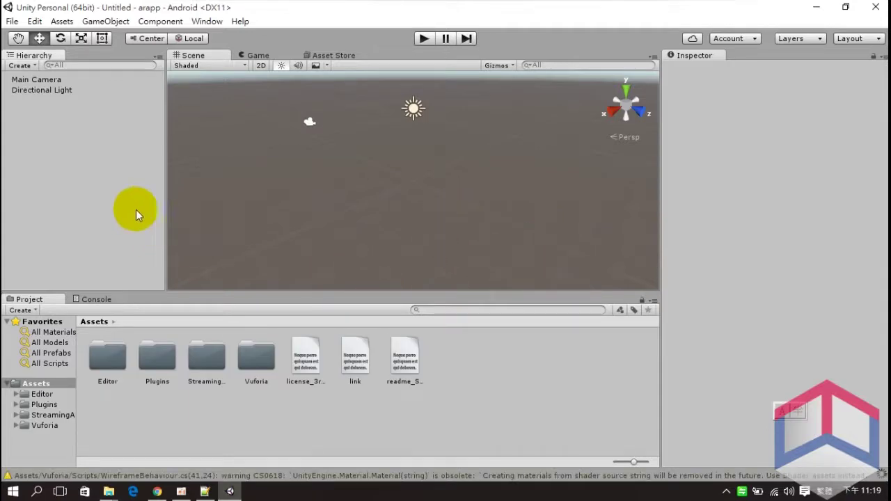
# - Highlight the tutorial step about using Vuforia Prefabs, then return to Unity
pyautogui.click(158, 492)
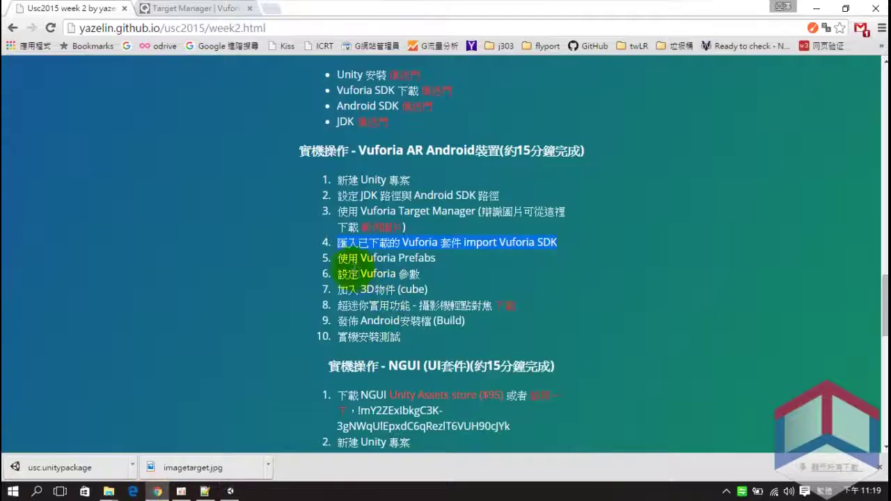
pyautogui.moveTo(337, 258); pyautogui.dragTo(439, 258)
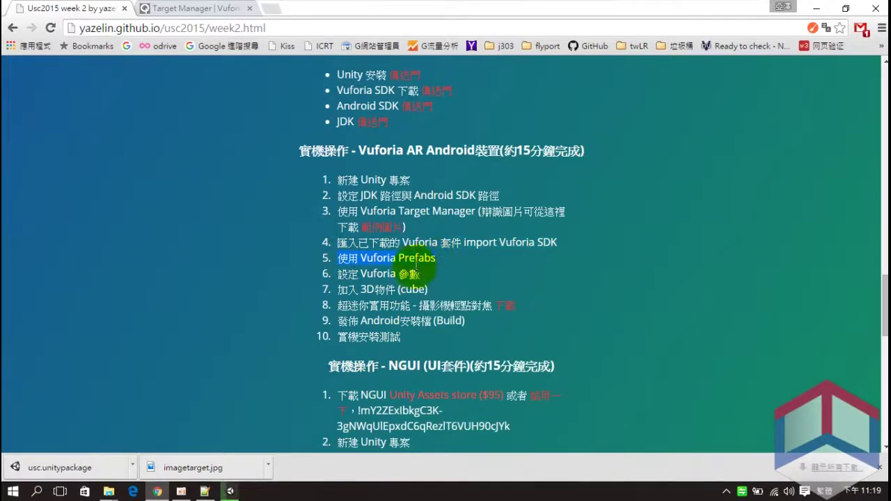
pyautogui.click(822, 9)
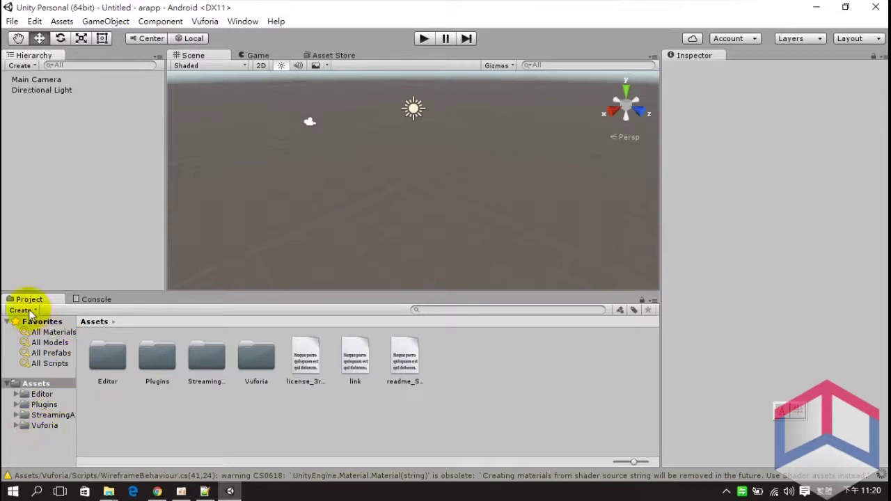
# - Drag the ARCamera prefab from Assets/Vuforia/Prefabs into the Hierarchy
pyautogui.click(25, 426)
pyautogui.click(16, 425)
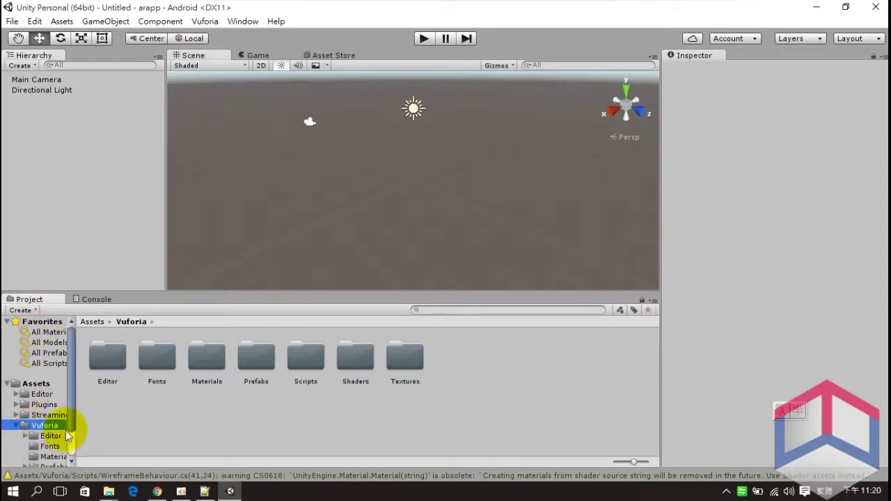
pyautogui.scroll(-3, 68, 436)
pyautogui.click(54, 429)
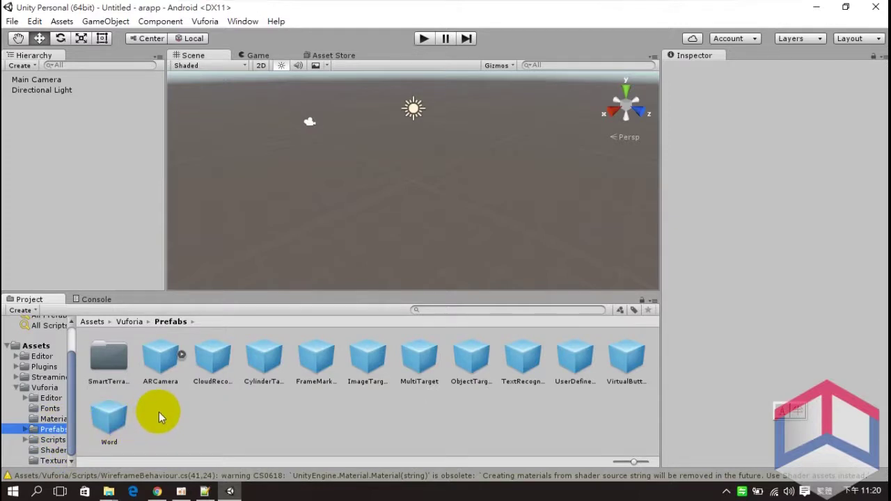
pyautogui.click(160, 366)
pyautogui.moveTo(160, 359); pyautogui.dragTo(70, 130)
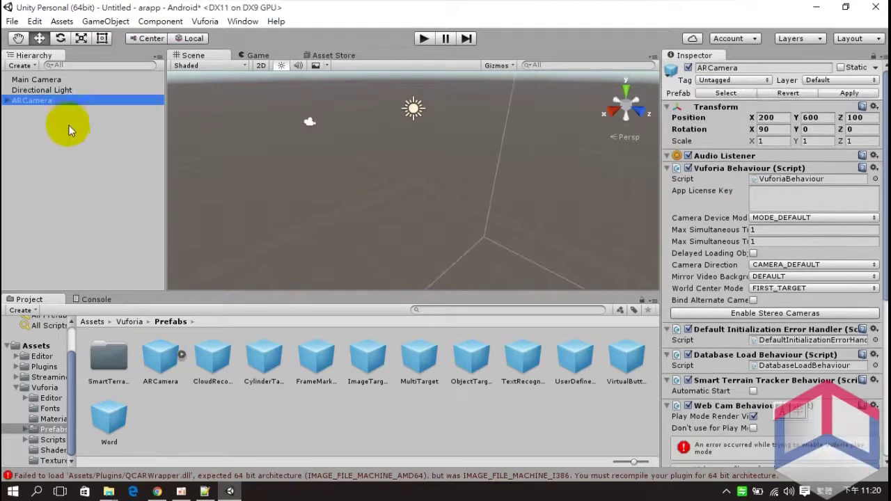
pyautogui.click(40, 102)
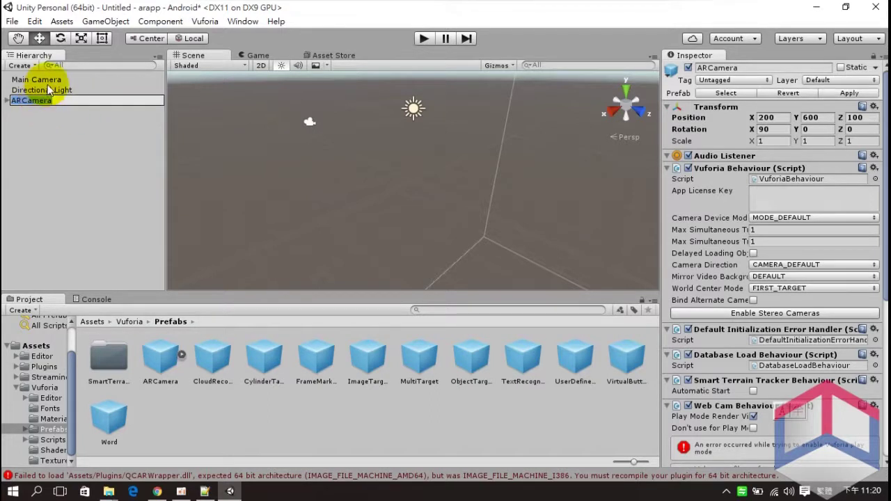
# - Delete the Main Camera, leaving ARCamera and Directional Light in the Hierarchy
pyautogui.click(39, 80)
pyautogui.rightClick(43, 84)
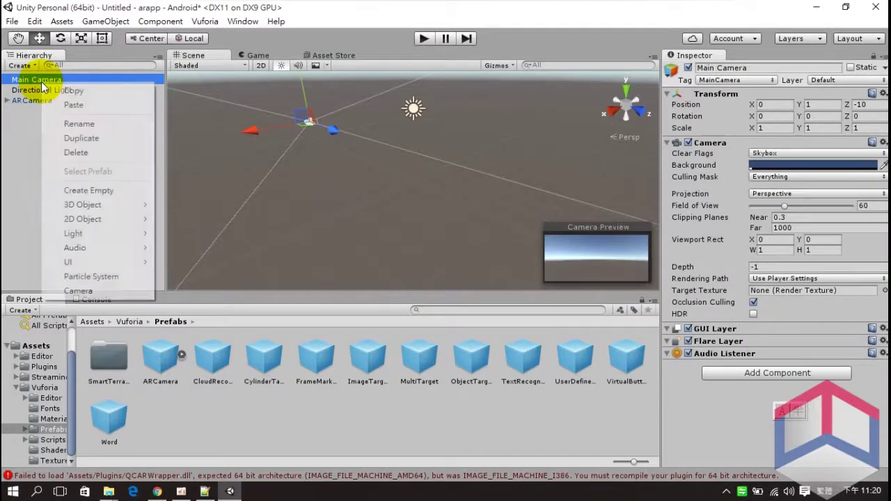
pyautogui.moveTo(79, 218)
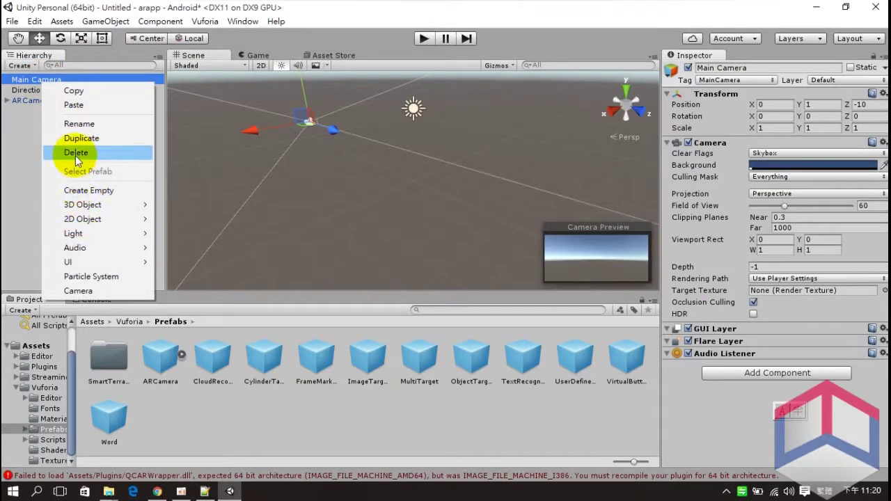
pyautogui.click(76, 152)
pyautogui.click(31, 90)
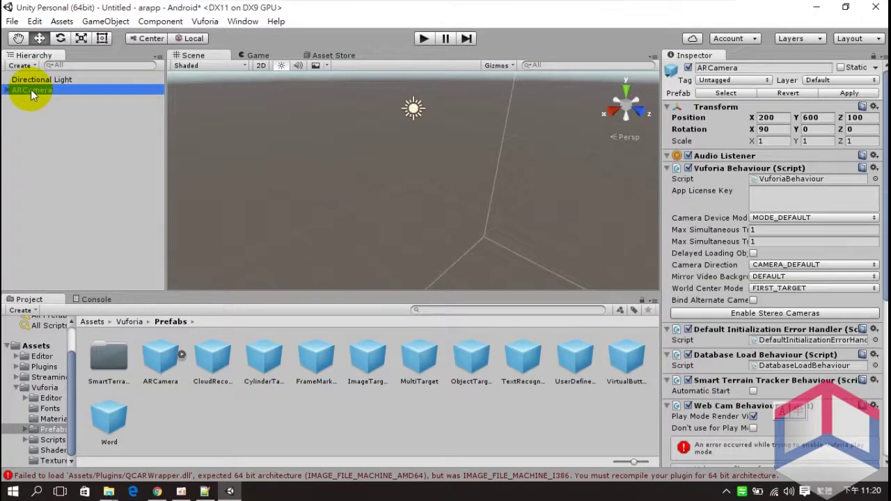
pyautogui.click(30, 80)
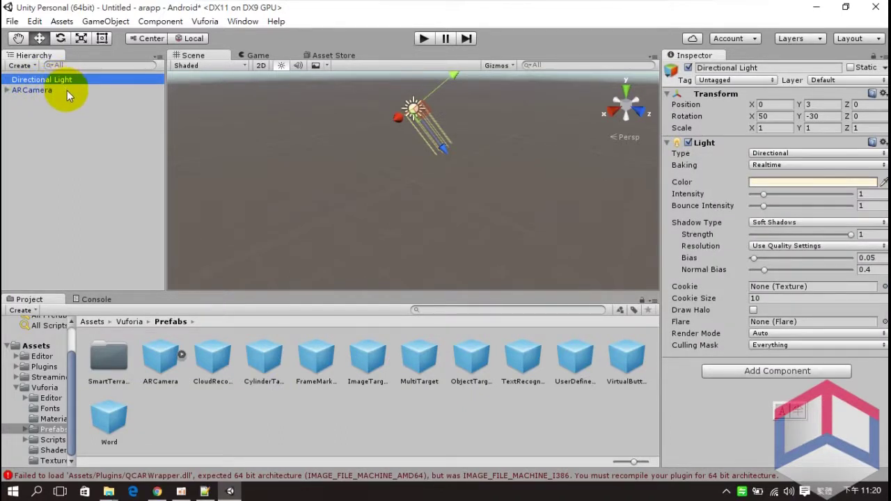
pyautogui.click(64, 90)
pyautogui.click(63, 80)
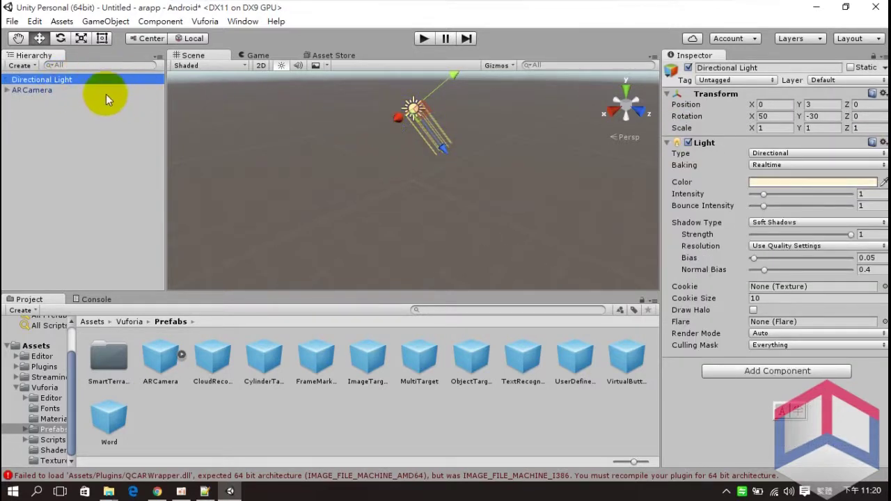
pyautogui.click(40, 91)
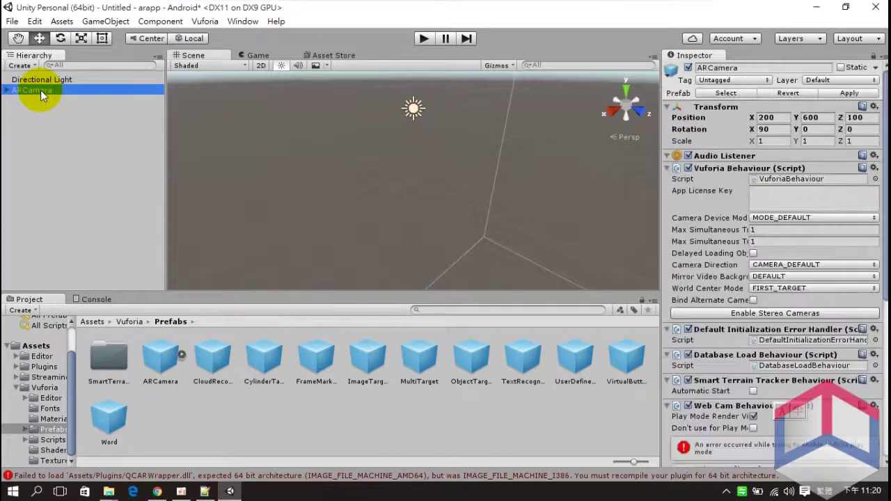
# - Drag the ImageTarget prefab from Vuforia/Prefabs into the Hierarchy beside ARCamera
pyautogui.click(371, 363)
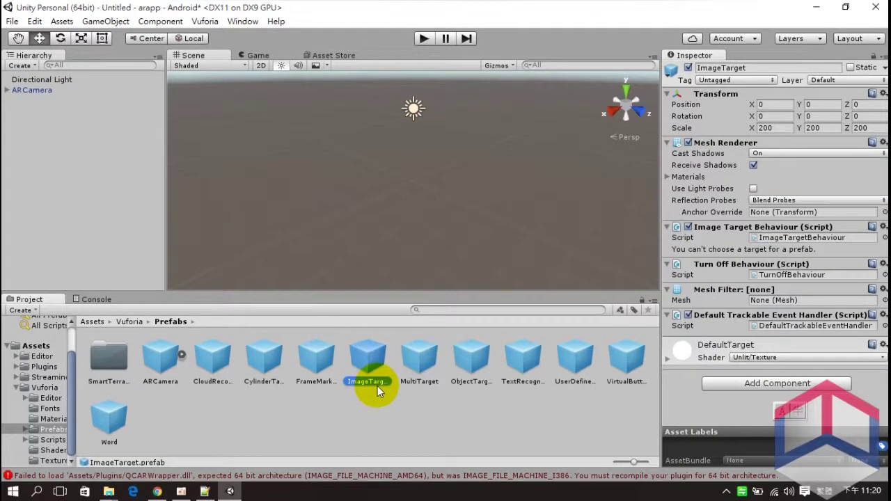
pyautogui.moveTo(370, 365); pyautogui.dragTo(114, 140)
pyautogui.click(55, 92)
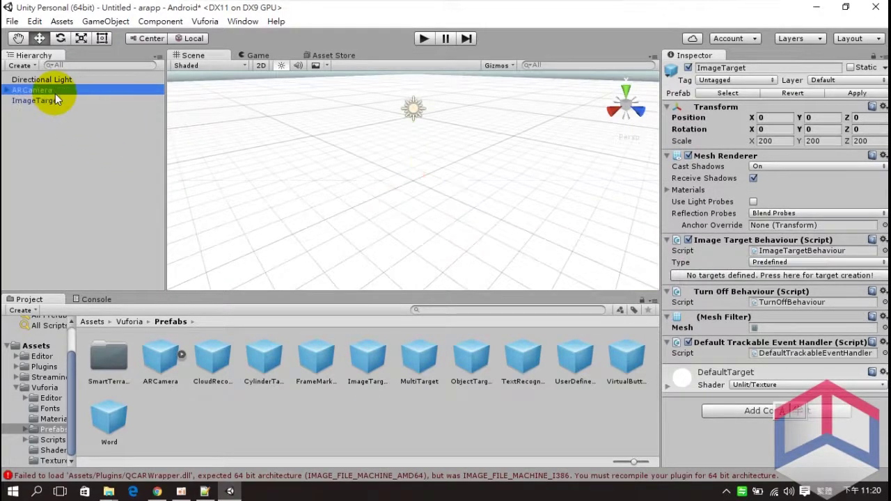
pyautogui.click(56, 100)
pyautogui.click(52, 90)
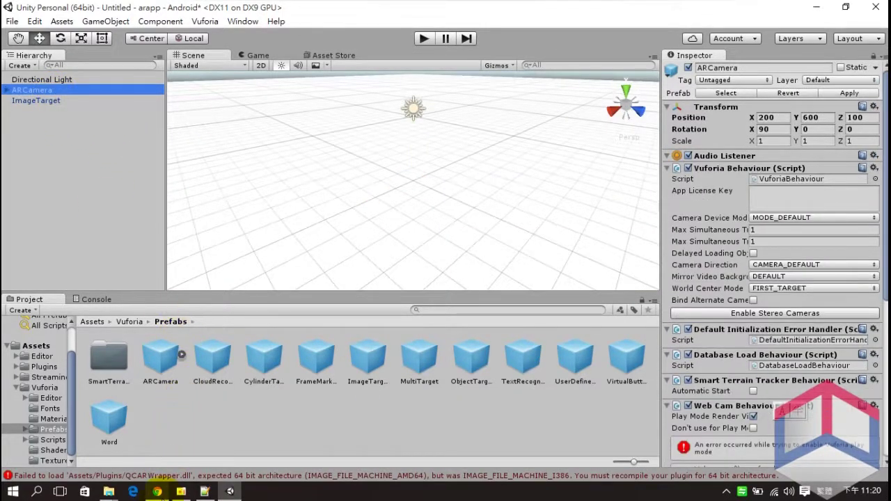
pyautogui.click(158, 491)
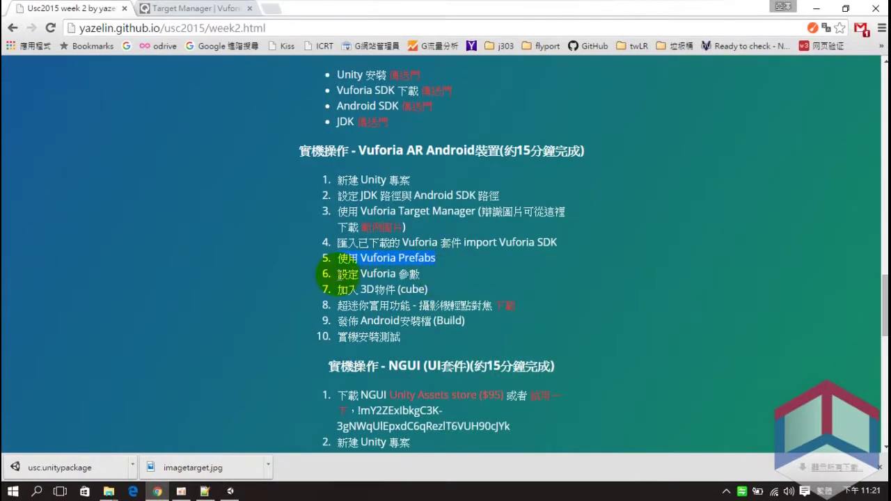
# - Highlight the tutorial's Vuforia parameters step, then focus ARCamera's empty App License Key field
pyautogui.moveTo(338, 274); pyautogui.dragTo(420, 275)
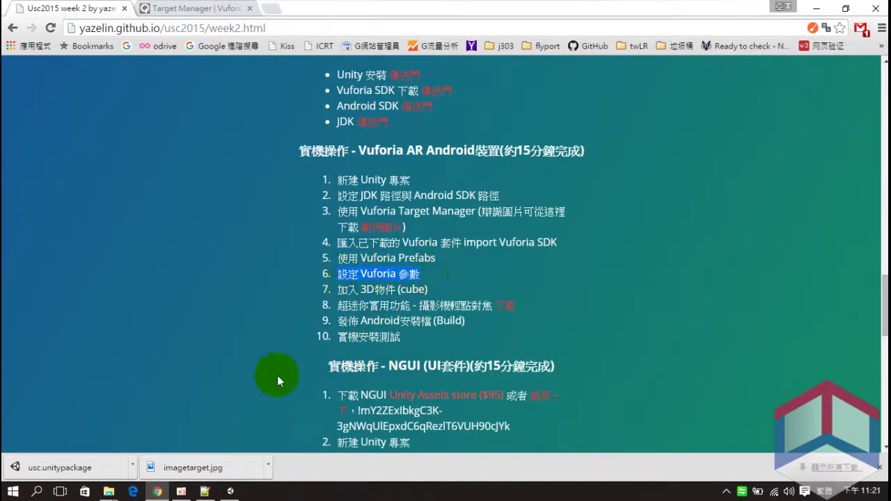
pyautogui.click(229, 491)
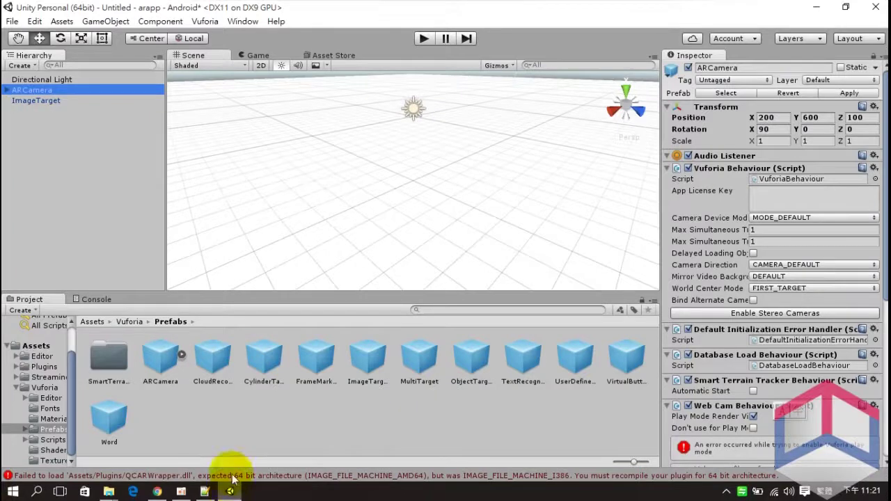
pyautogui.click(49, 91)
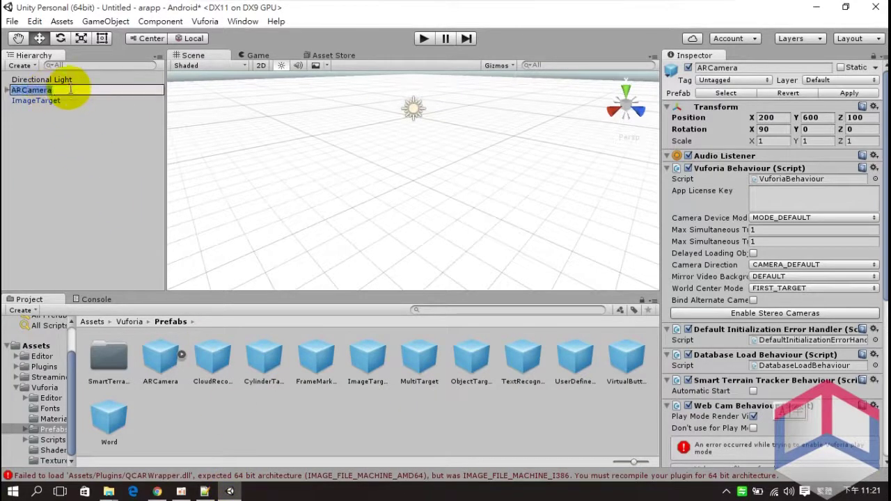
pyautogui.click(805, 195)
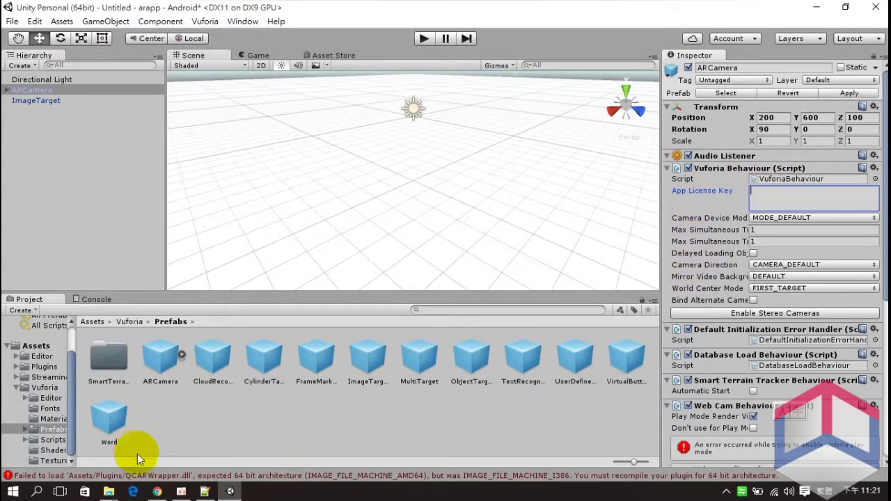
pyautogui.click(157, 491)
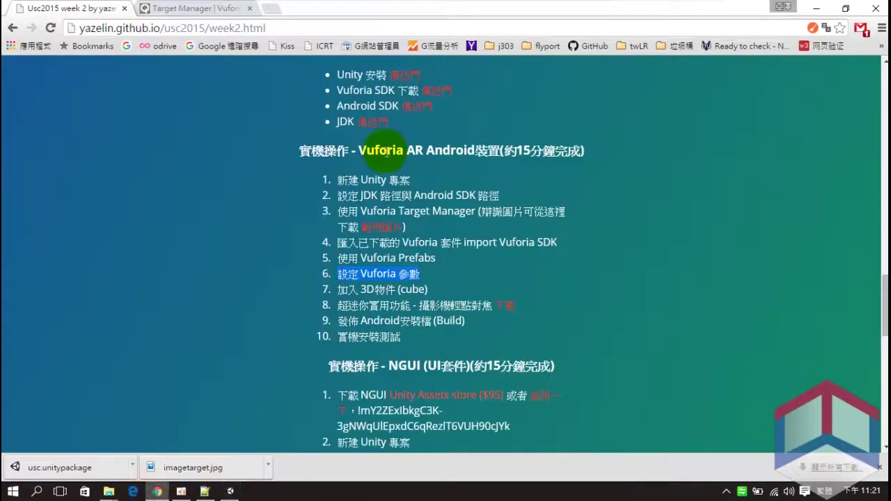
# - Copy the usc license key from the Vuforia License Manager and return to Unity
pyautogui.click(196, 9)
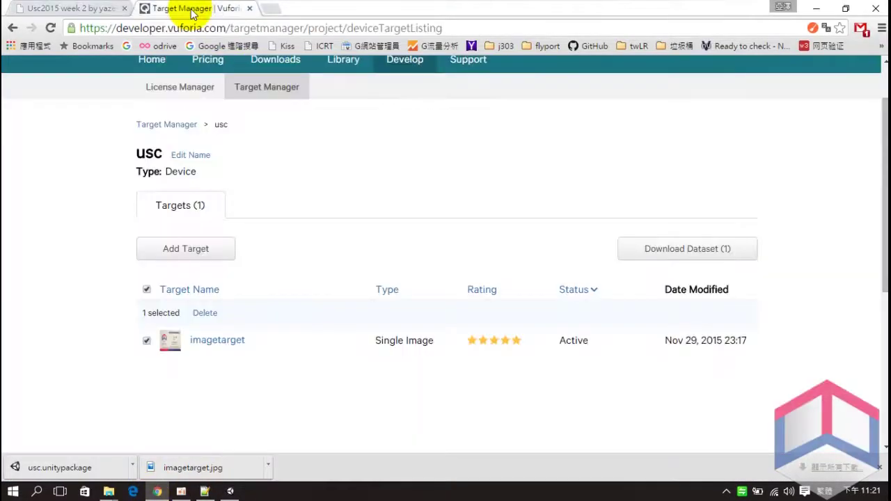
pyautogui.click(196, 87)
pyautogui.scroll(-2, 235, 159)
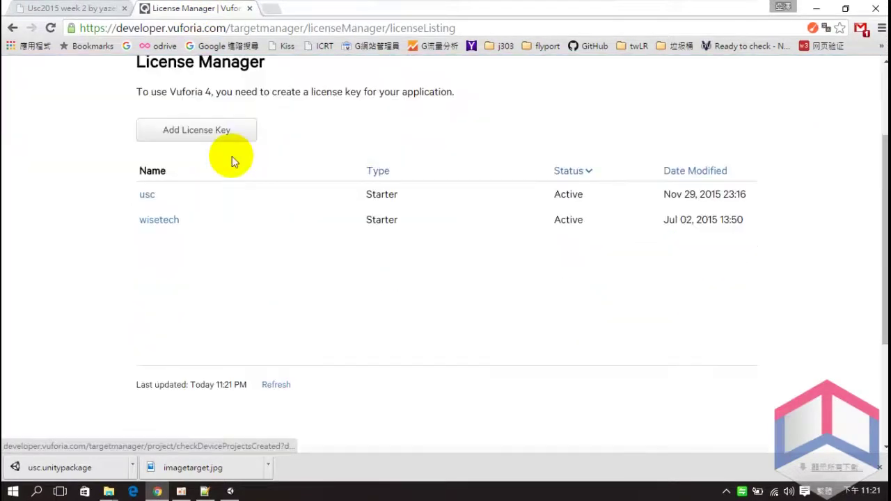
pyautogui.click(148, 196)
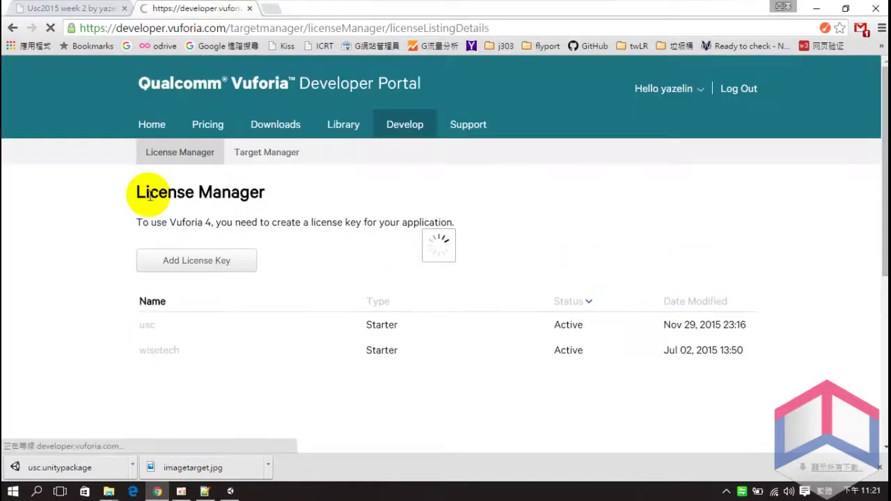
pyautogui.scroll(-2, 148, 201)
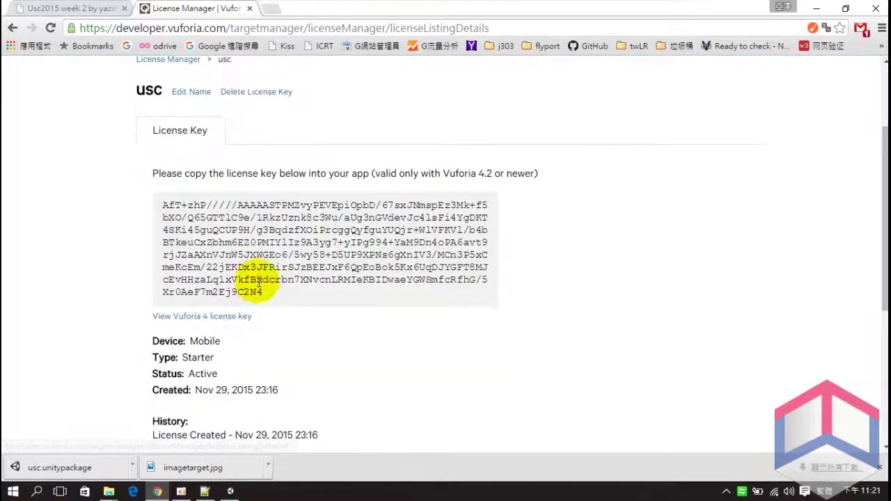
pyautogui.moveTo(263, 293); pyautogui.dragTo(159, 209)
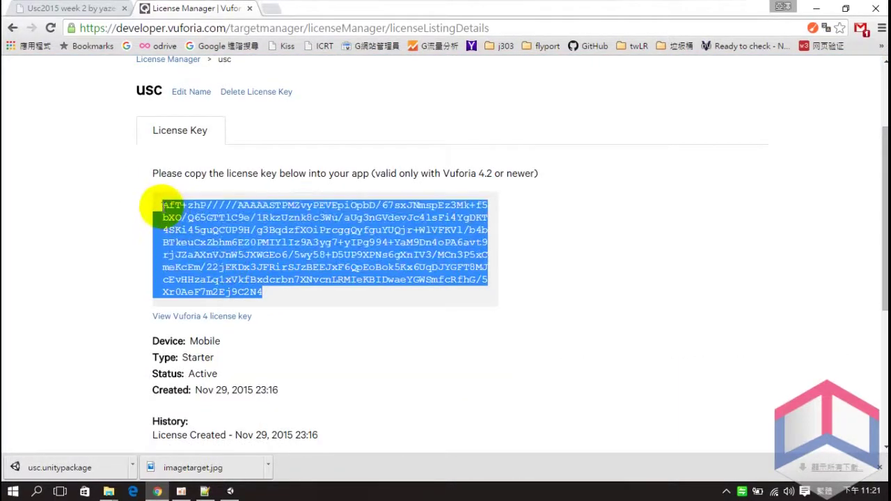
pyautogui.rightClick(175, 209)
pyautogui.click(178, 218)
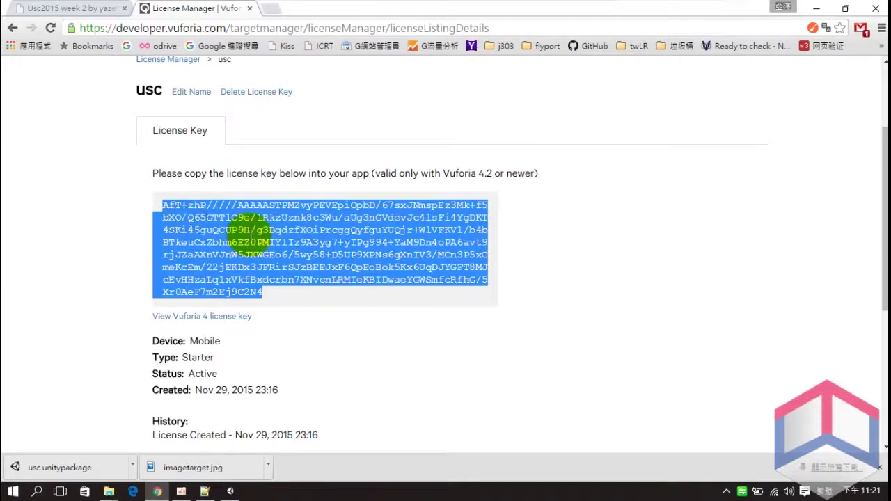
pyautogui.click(229, 492)
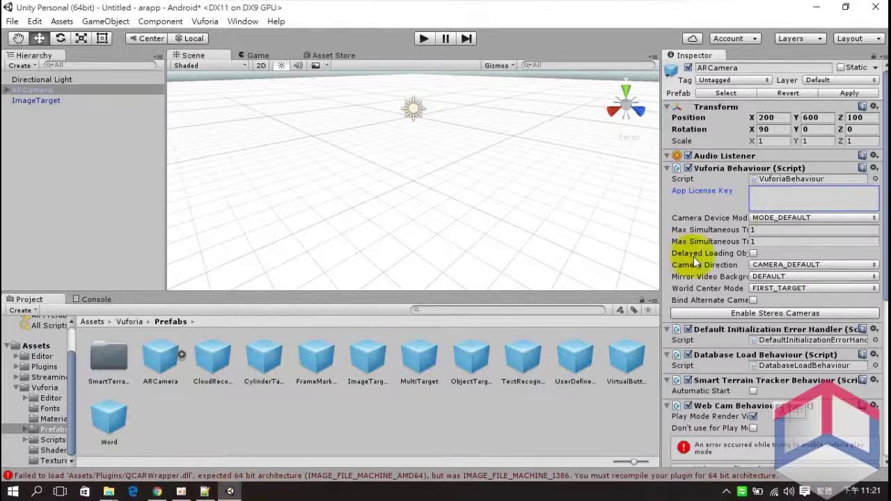
# - Paste the usc license key into ARCamera's Vuforia Behaviour App License Key, then deselect ARCamera
pyautogui.rightClick(770, 197)
pyautogui.click(797, 234)
pyautogui.click(778, 230)
pyautogui.click(773, 195)
pyautogui.click(773, 191)
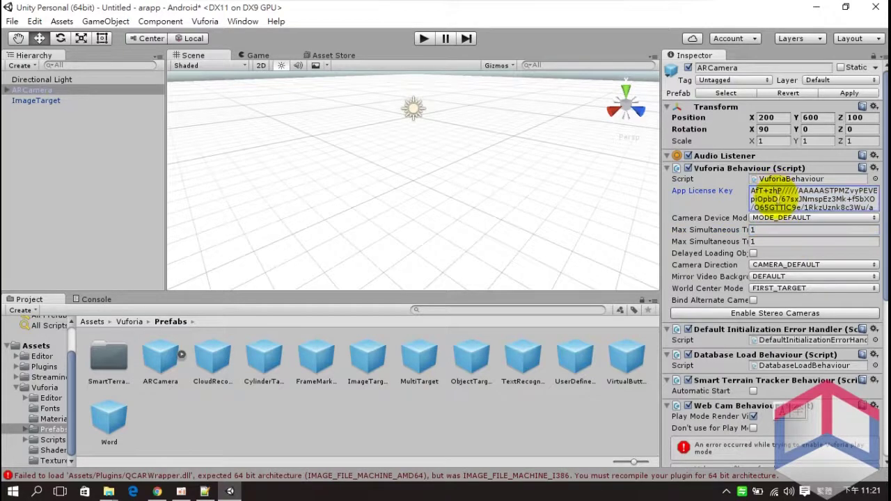
pyautogui.scroll(-5, 772, 235)
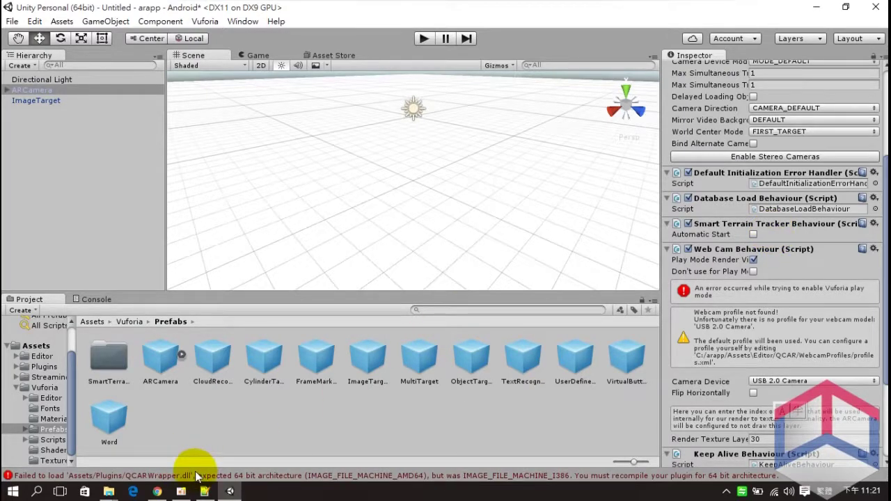
pyautogui.moveTo(72, 432)
pyautogui.mouseDown()
pyautogui.moveTo(73, 383)
pyautogui.moveTo(75, 437)
pyautogui.mouseUp()
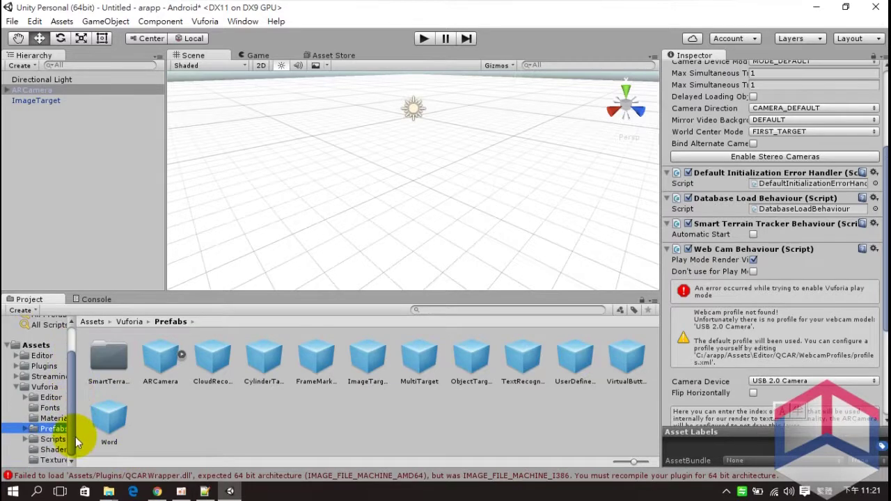
pyautogui.click(148, 200)
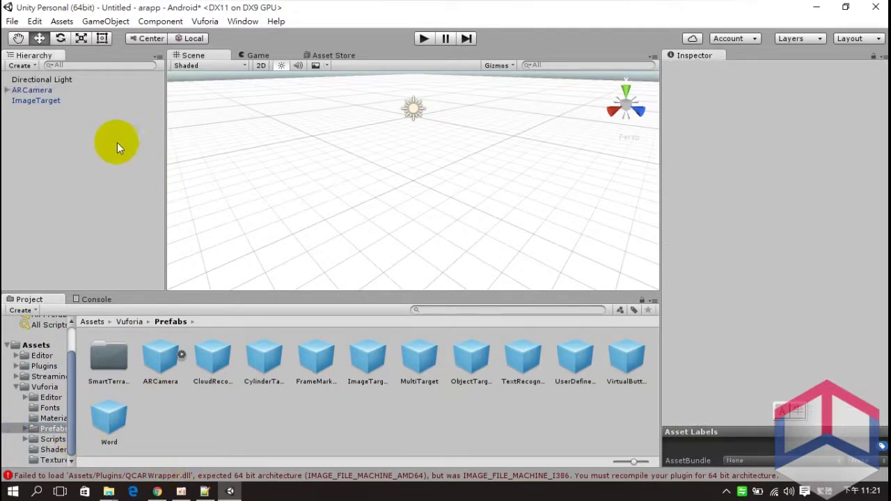
# - Import usc.unitypackage as a custom package with all its contents
pyautogui.click(62, 21)
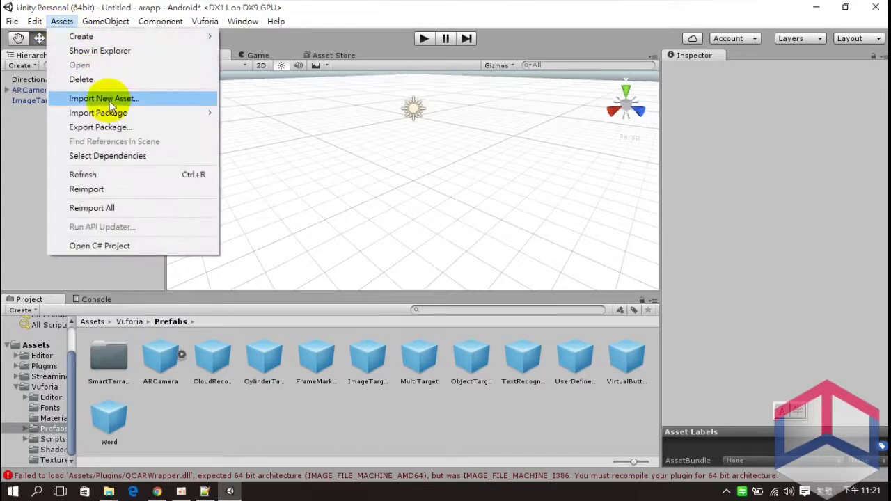
pyautogui.moveTo(97, 113)
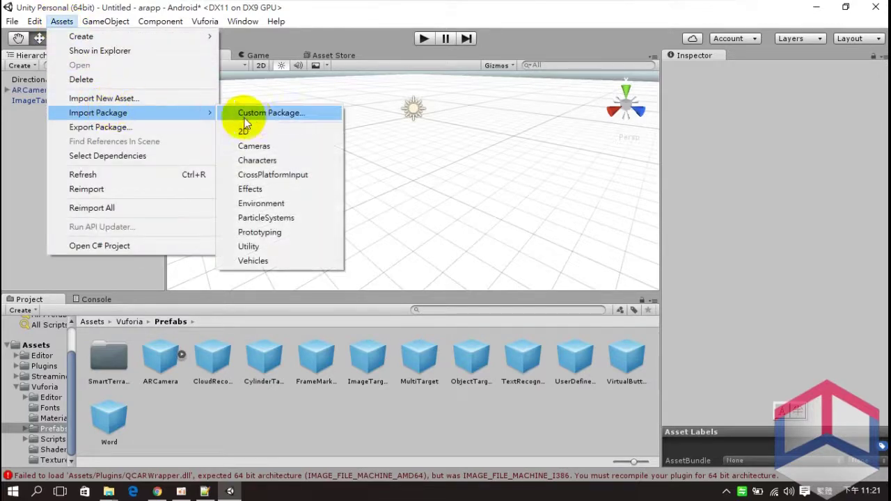
pyautogui.click(252, 118)
pyautogui.click(224, 125)
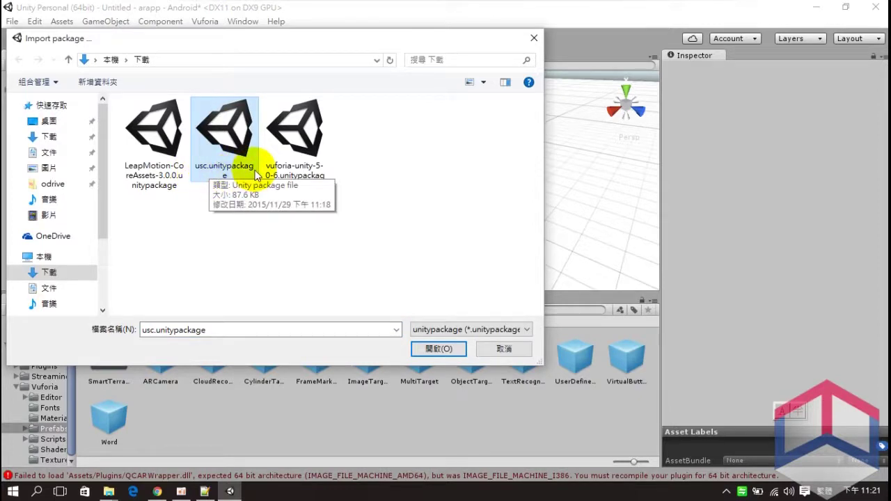
pyautogui.click(422, 349)
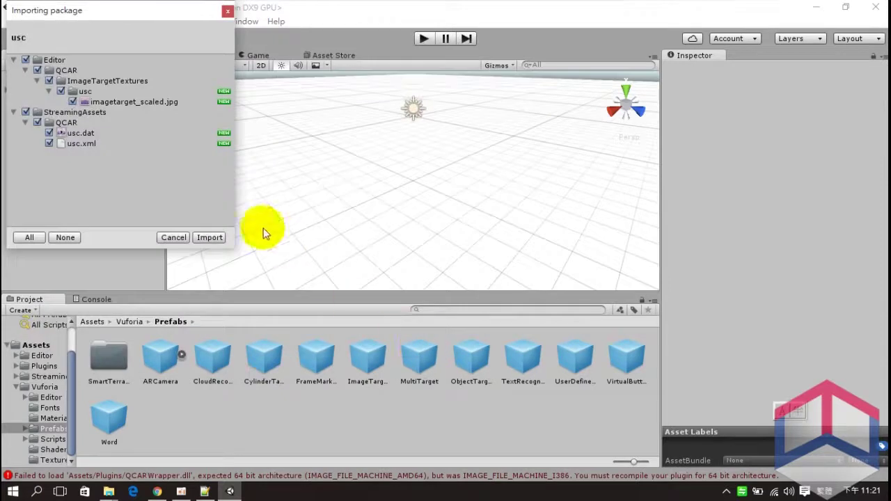
pyautogui.click(208, 236)
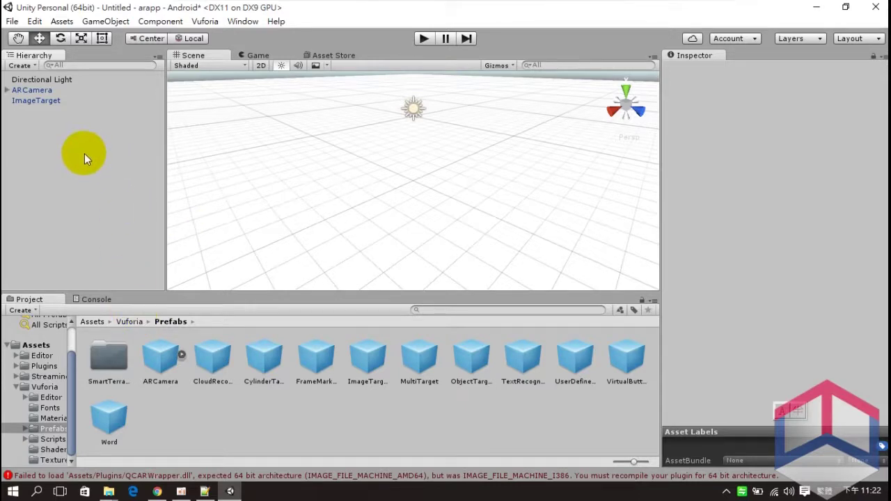
pyautogui.click(35, 90)
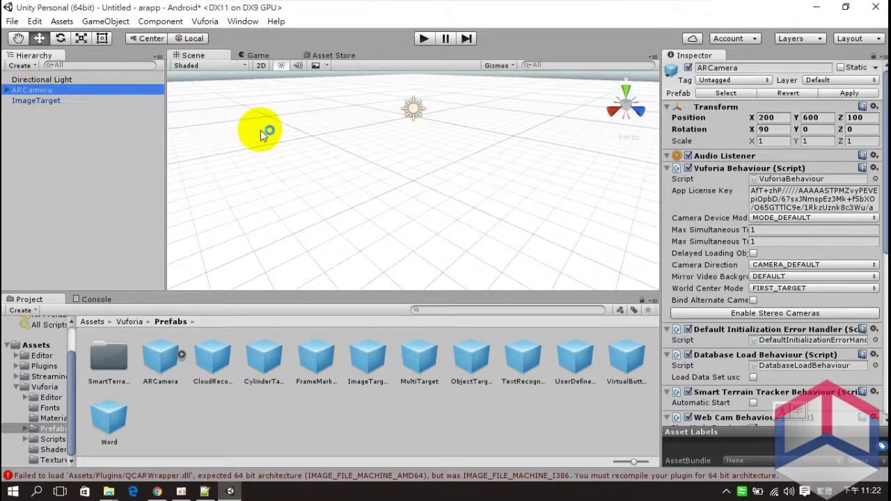
# - Tick Load Data Set usc and its Activate box in ARCamera's Database Load Behaviour
pyautogui.scroll(-3, 877, 245)
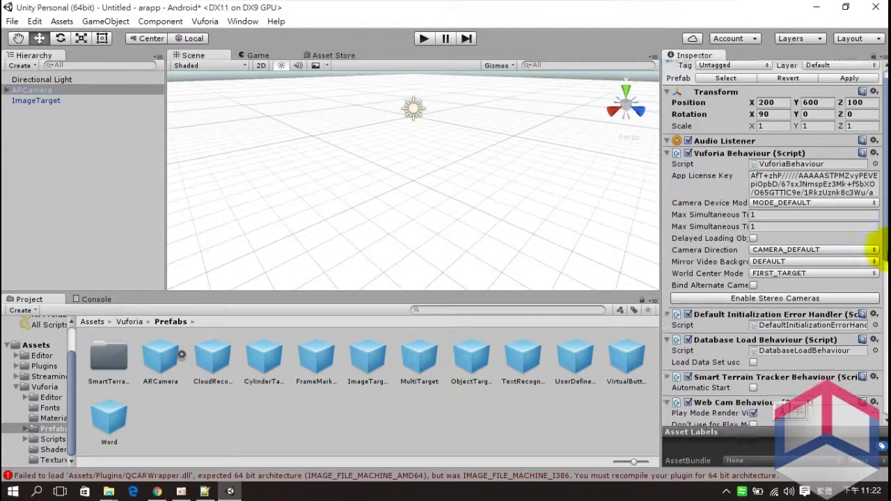
pyautogui.scroll(-1, 878, 280)
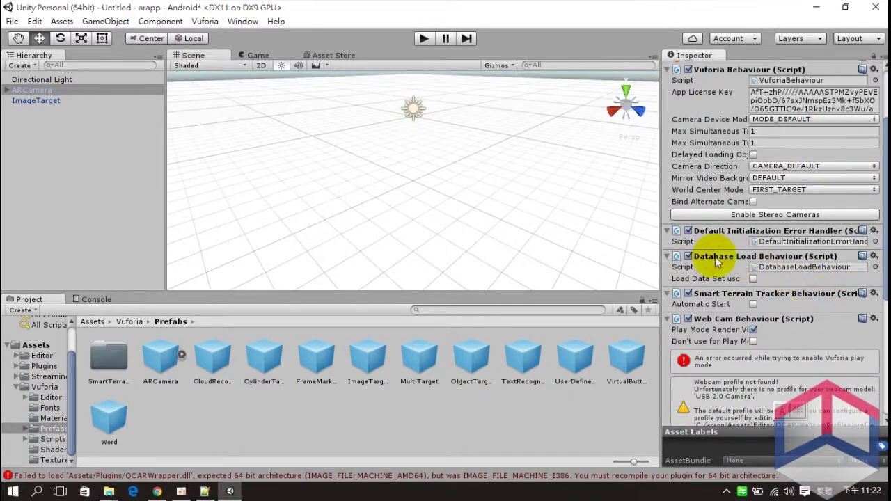
pyautogui.click(754, 279)
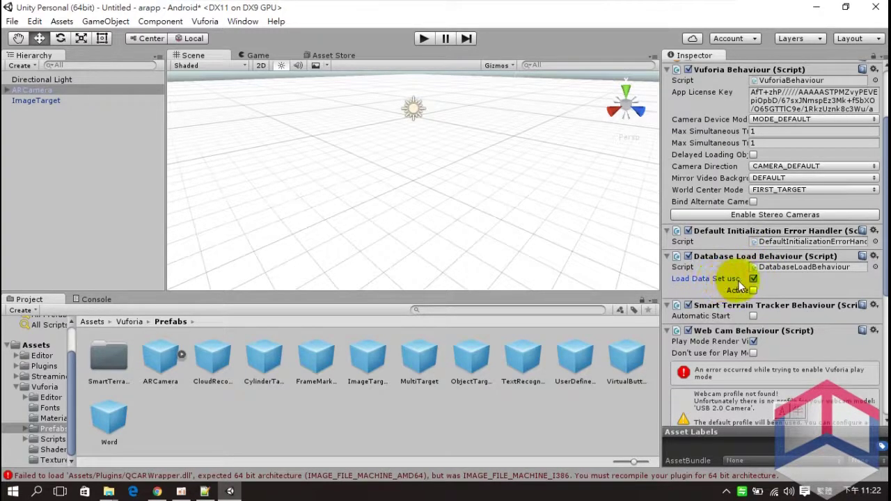
pyautogui.click(754, 290)
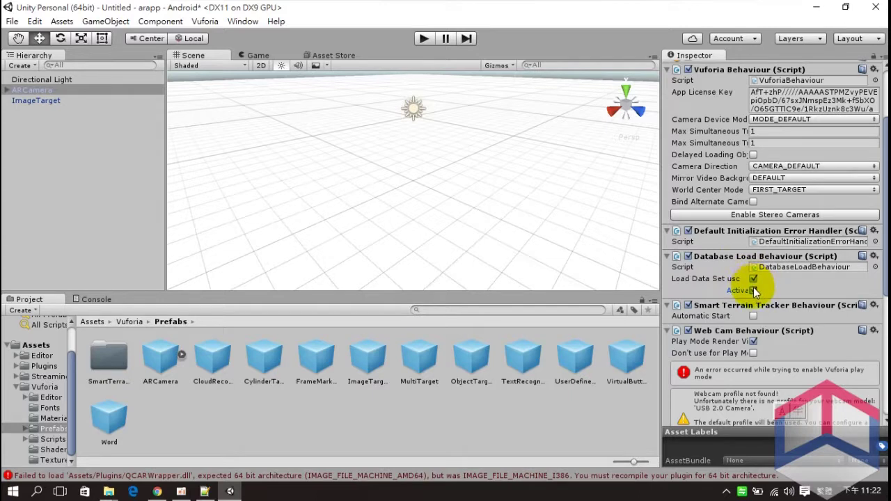
pyautogui.click(31, 101)
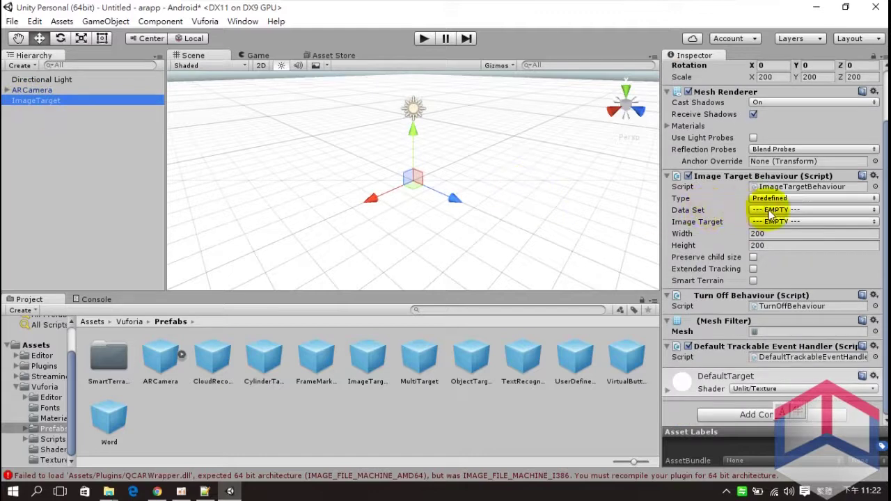
# - Assign the usc data set and its imagetarget image to the ImageTarget
pyautogui.click(769, 209)
pyautogui.click(776, 240)
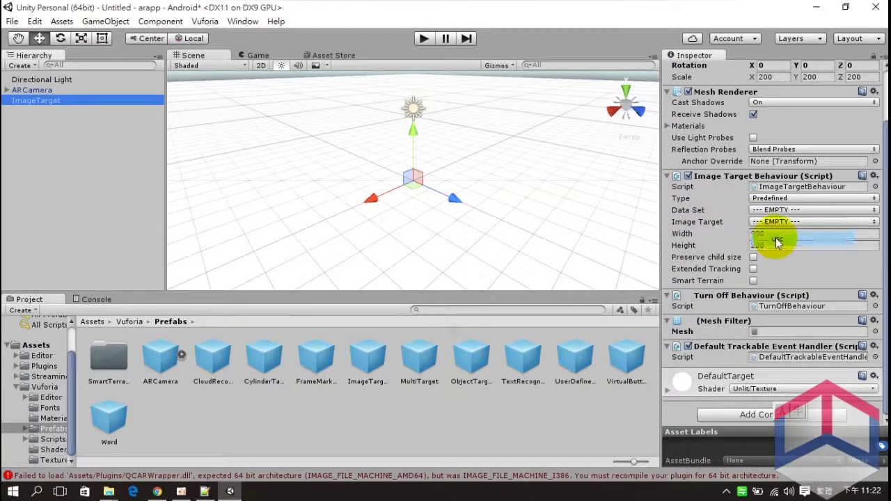
pyautogui.click(779, 222)
pyautogui.click(793, 236)
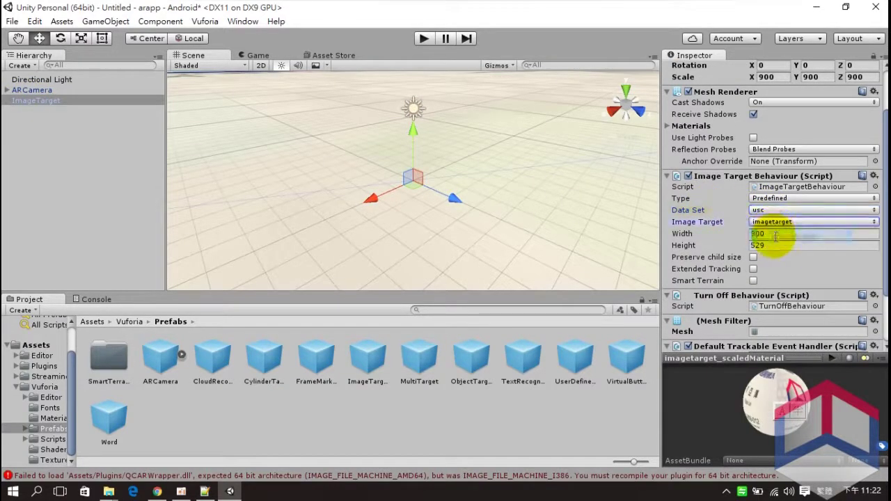
# - Set the Image Target Behaviour width to 900, giving a 900 by 529 target
pyautogui.click(405, 185)
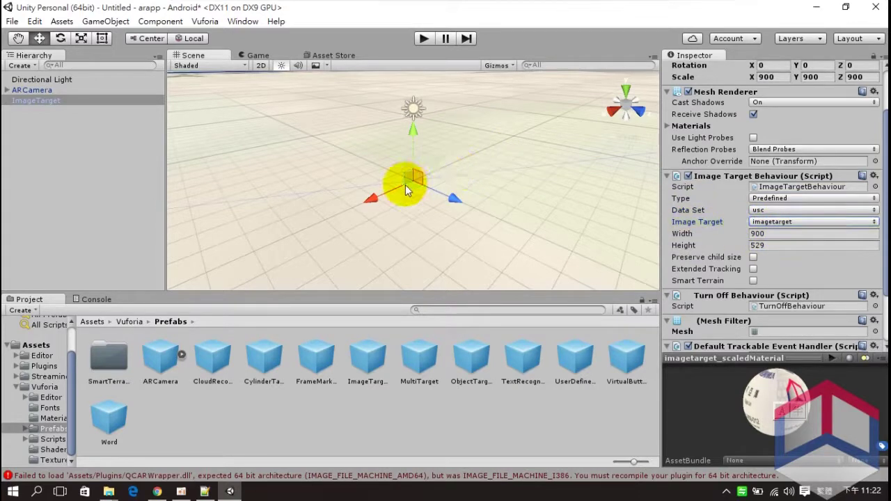
pyautogui.scroll(5, 412, 183)
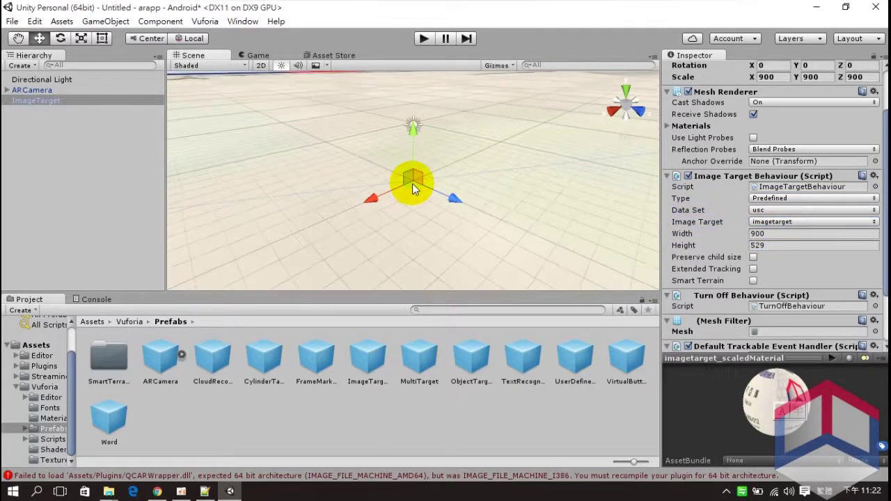
pyautogui.scroll(-5, 413, 183)
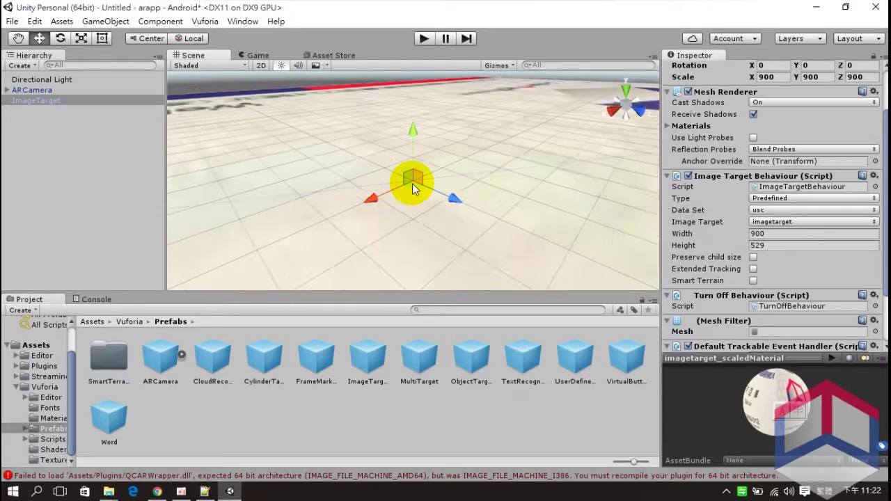
pyautogui.scroll(-5, 412, 183)
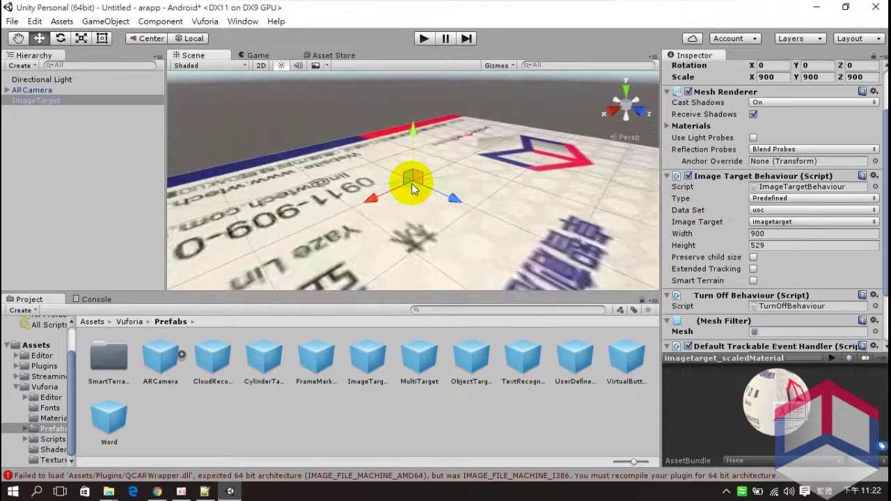
pyautogui.scroll(5, 411, 183)
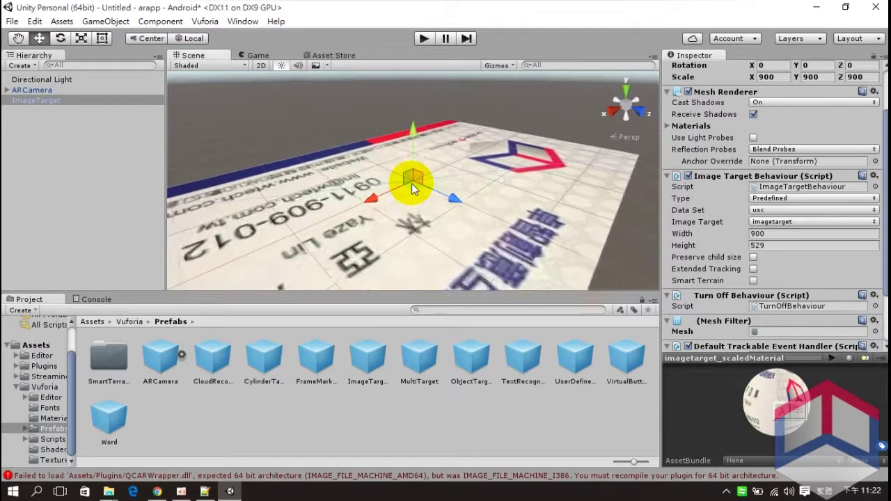
pyautogui.scroll(-5, 411, 184)
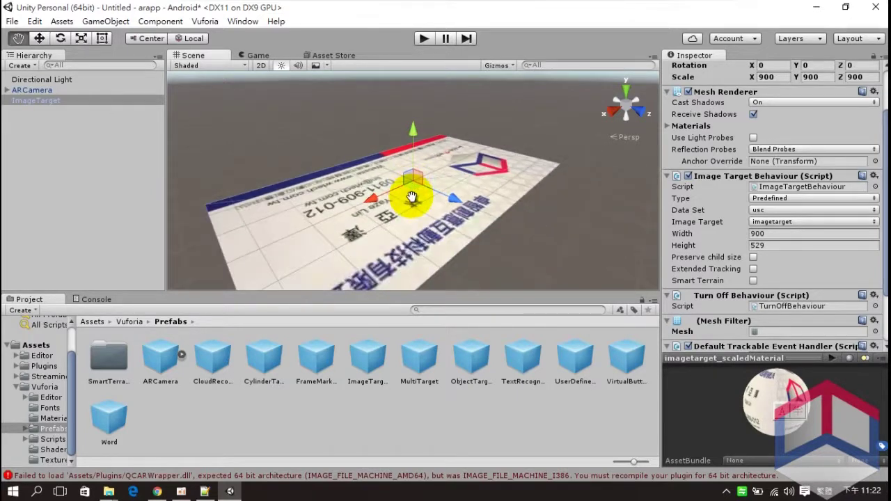
pyautogui.keyDown('alt'); pyautogui.moveTo(412, 198); pyautogui.dragTo(438, 186); pyautogui.keyUp('alt')
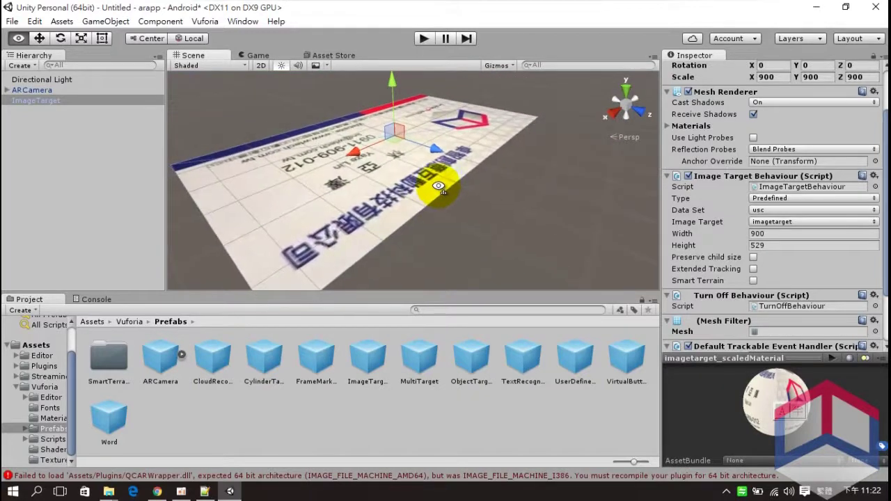
pyautogui.keyDown('alt'); pyautogui.moveTo(412, 159); pyautogui.dragTo(424, 169); pyautogui.keyUp('alt')
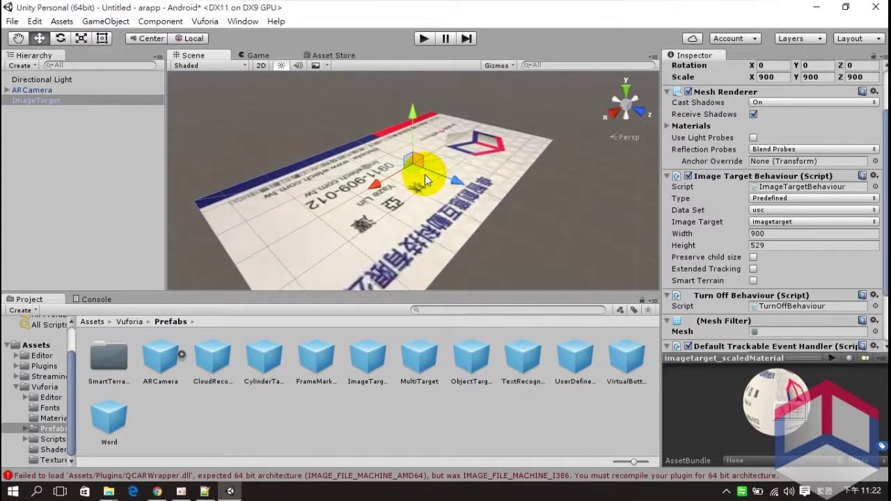
pyautogui.click(774, 234)
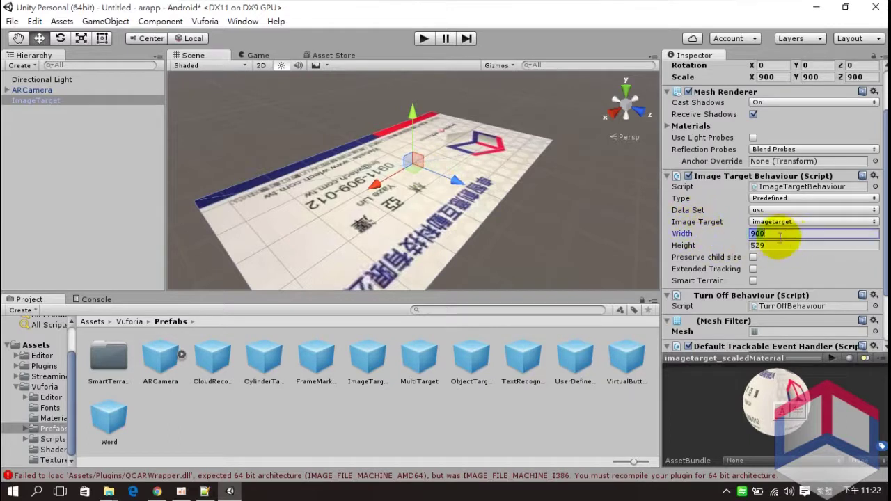
pyautogui.write('900')
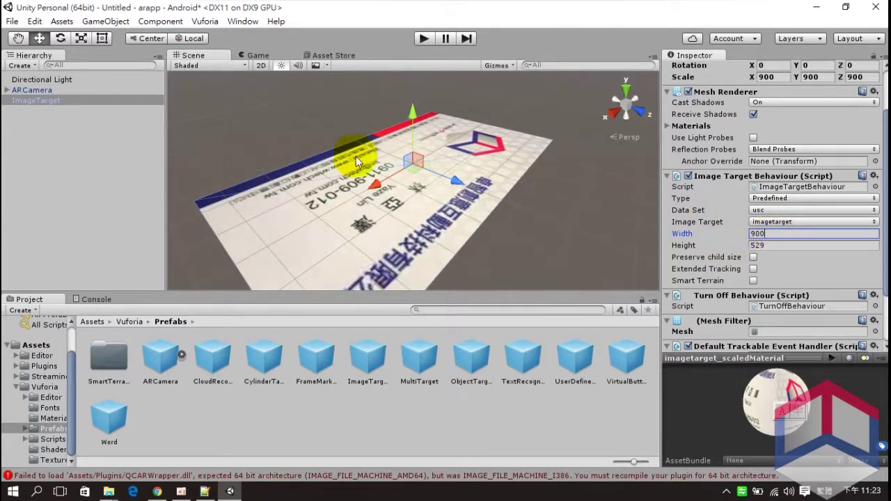
pyautogui.click(157, 492)
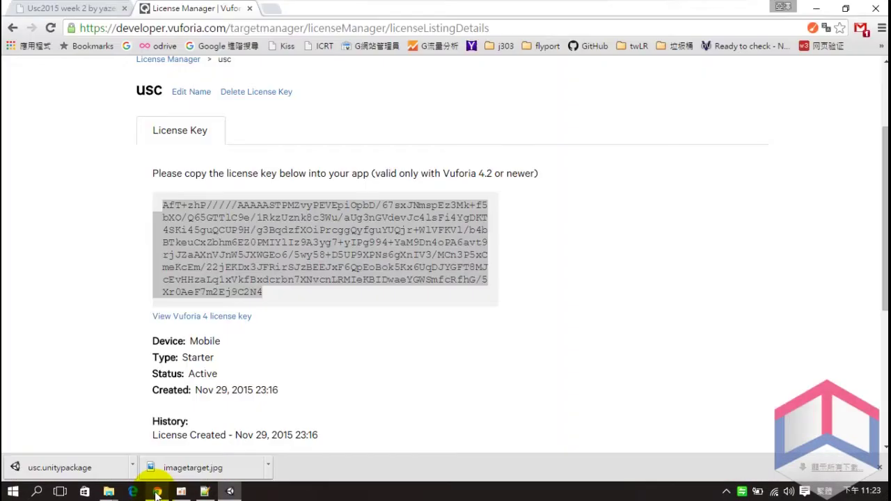
# - Copy the Vuforia license key and review the tutorial's steps on Vuforia parameters and adding a 3D cube
pyautogui.tripleClick(466, 288)
pyautogui.click(90, 15)
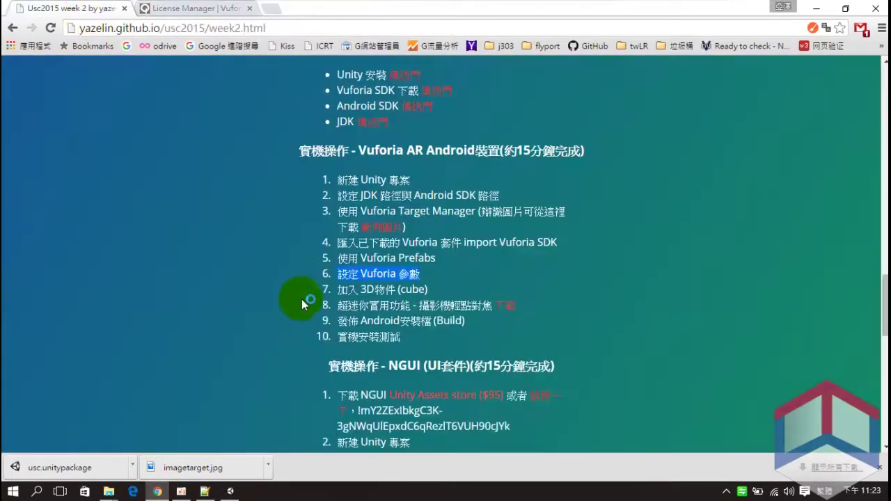
pyautogui.moveTo(362, 274); pyautogui.dragTo(420, 275)
pyautogui.moveTo(337, 291); pyautogui.dragTo(292, 325)
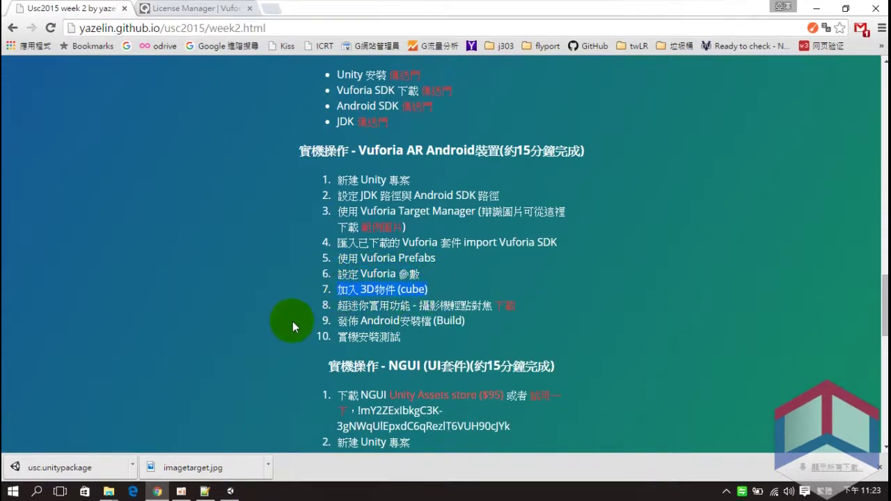
pyautogui.moveTo(232, 492)
pyautogui.click(233, 493)
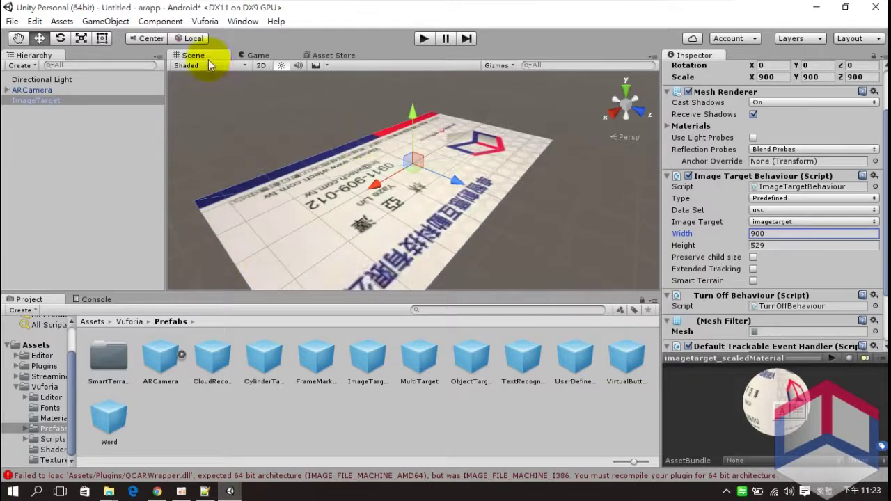
# - Create a Cube through GameObject > 3D Object > Cube with ImageTarget selected
pyautogui.click(46, 103)
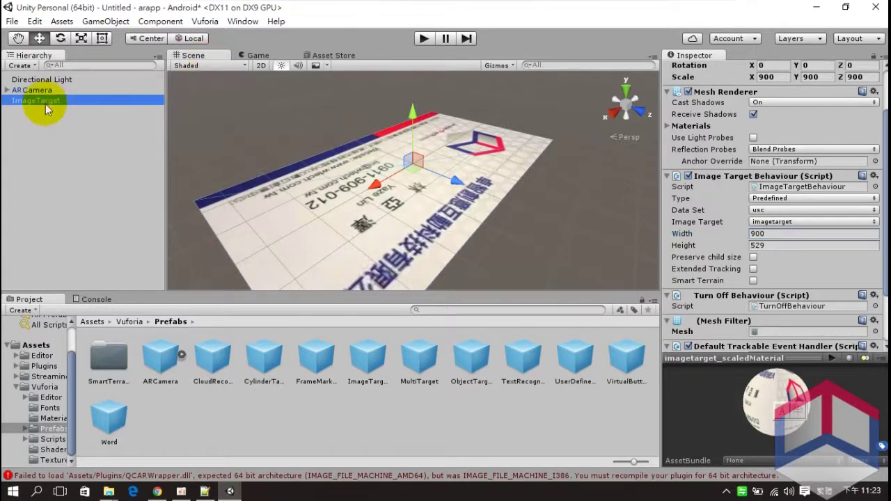
pyautogui.click(111, 22)
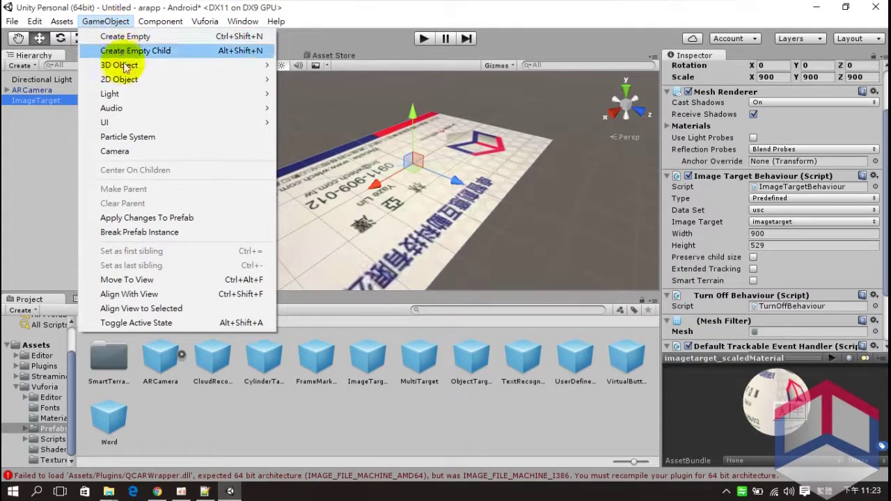
pyautogui.moveTo(128, 68)
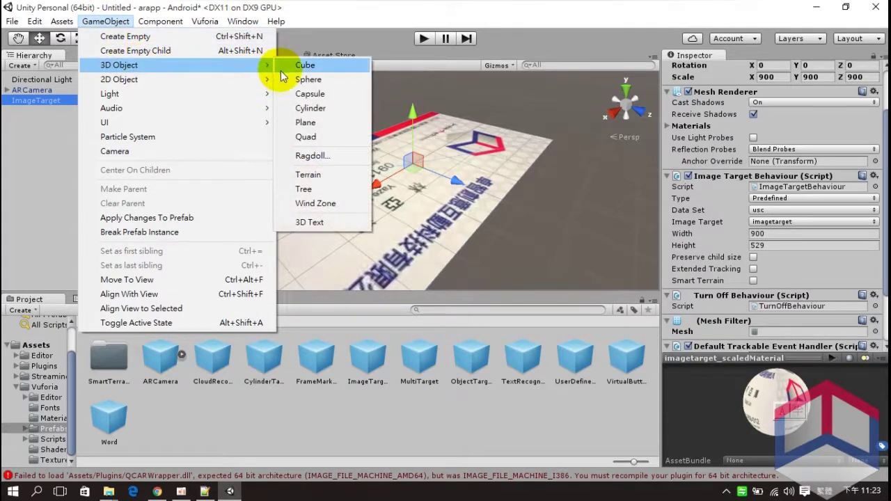
pyautogui.click(317, 68)
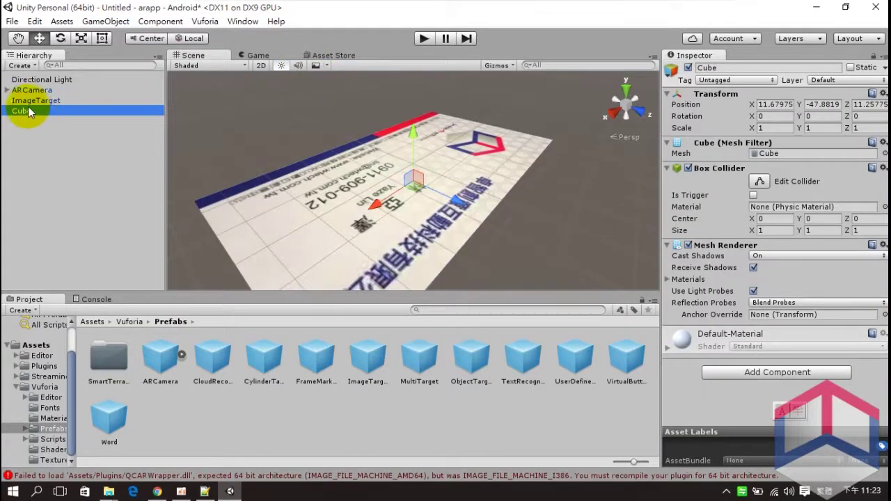
pyautogui.click(29, 101)
pyautogui.moveTo(30, 113); pyautogui.dragTo(31, 109)
# - Drag the Cube onto ImageTarget in the Hierarchy to make it a child
pyautogui.click(34, 102)
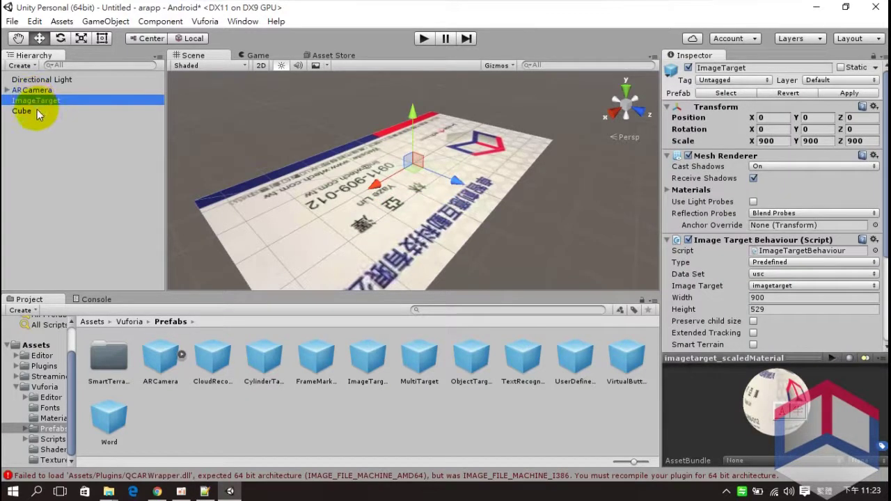
pyautogui.click(37, 110)
pyautogui.click(64, 101)
pyautogui.moveTo(35, 110); pyautogui.dragTo(50, 100)
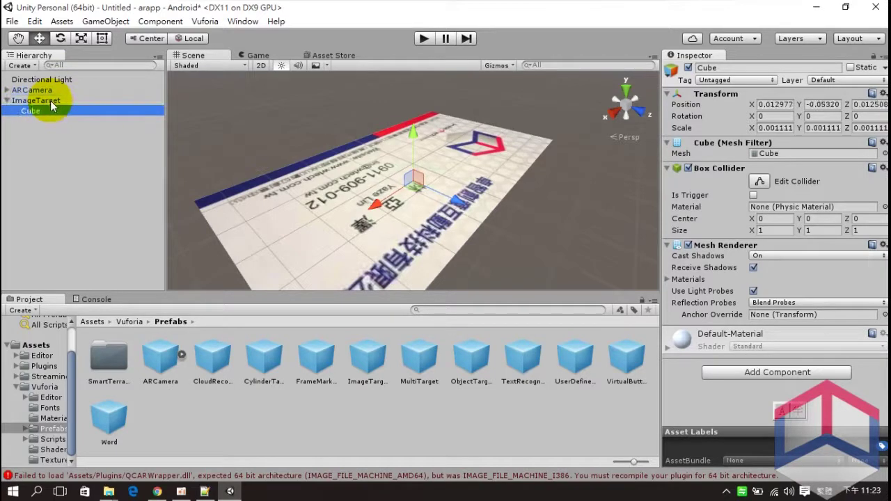
pyautogui.click(48, 102)
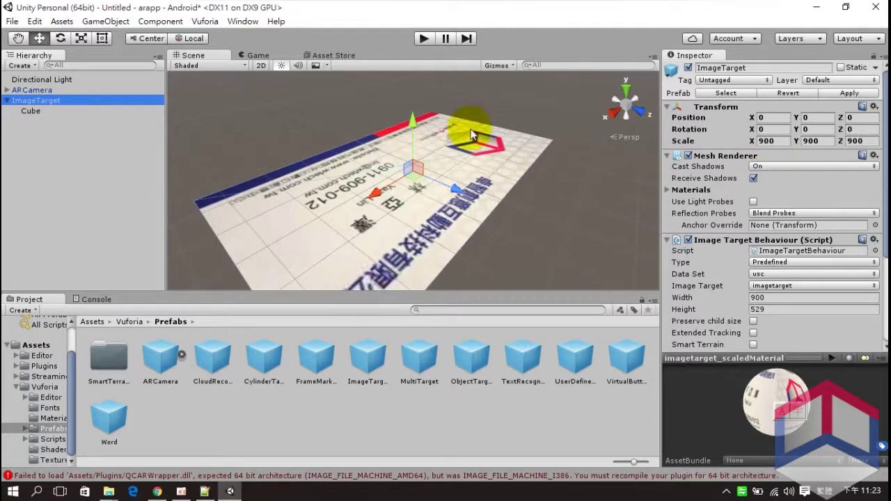
pyautogui.click(43, 112)
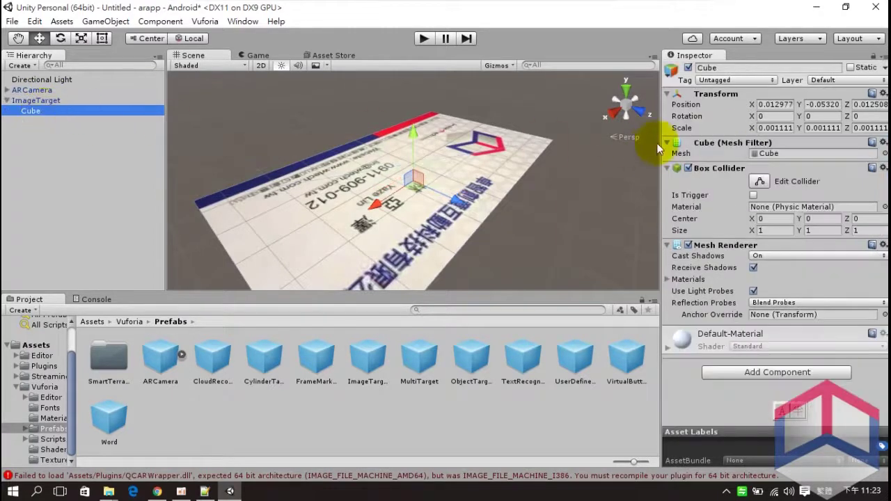
# - Scale the Cube to 0.5 on X, Y and Z
pyautogui.click(774, 127)
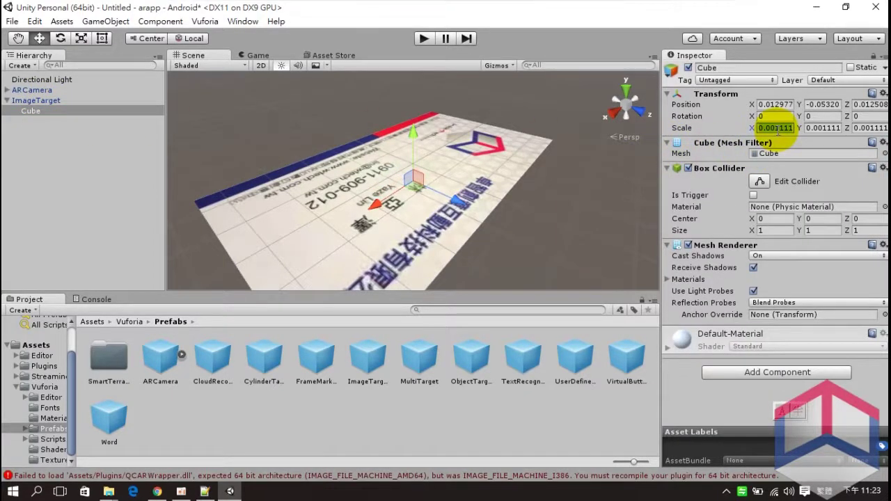
pyautogui.write('0.5')
pyautogui.click(814, 128)
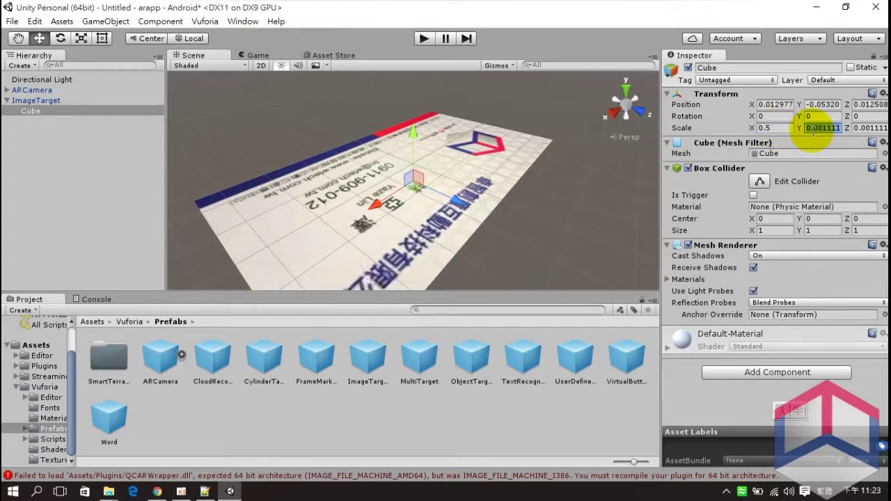
pyautogui.write('0.5')
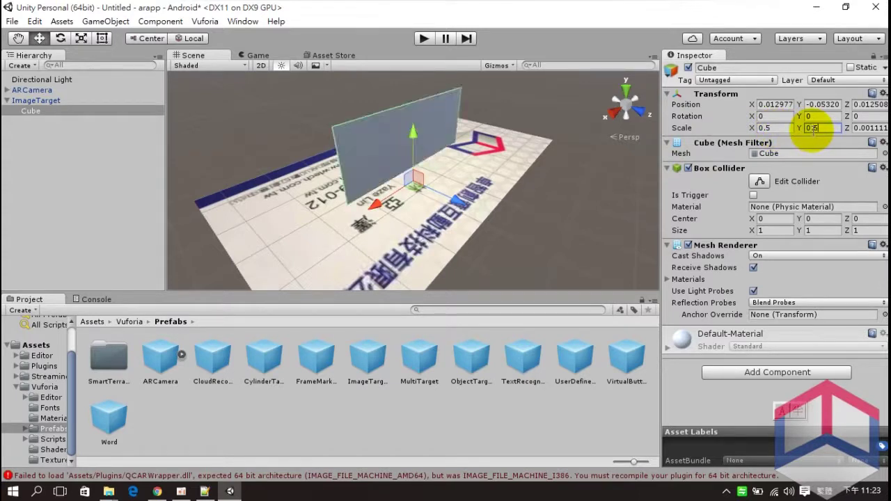
pyautogui.click(870, 129)
pyautogui.write('0.5')
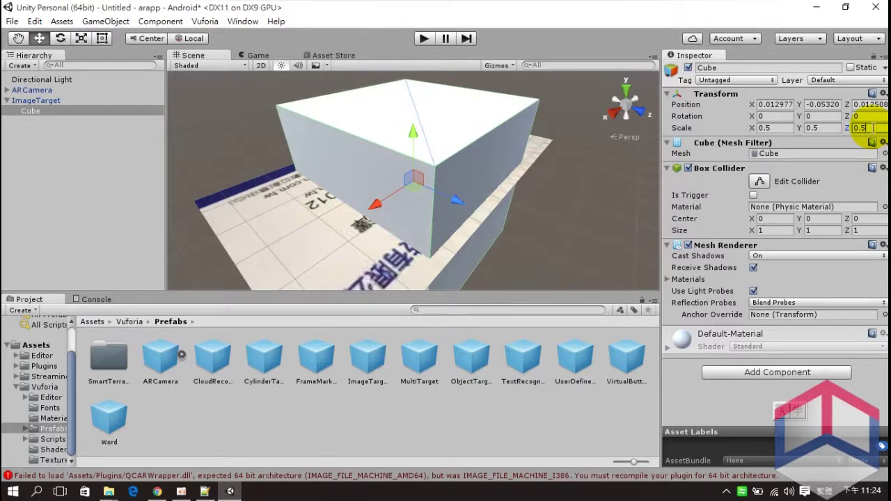
# - Raise the Cube along the green Y arrow so it rests on the card
pyautogui.moveTo(414, 137); pyautogui.dragTo(421, 57)
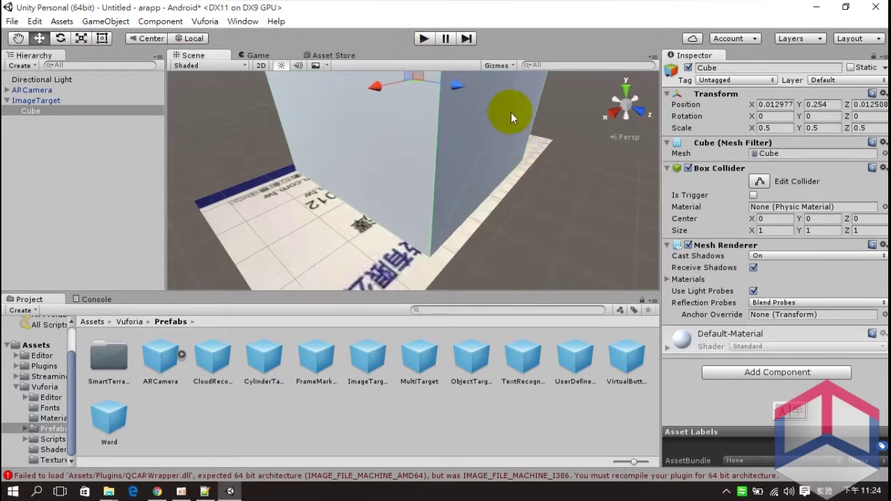
pyautogui.scroll(-10, 508, 156)
pyautogui.keyDown('alt'); pyautogui.moveTo(442, 220); pyautogui.dragTo(408, 187); pyautogui.keyUp('alt')
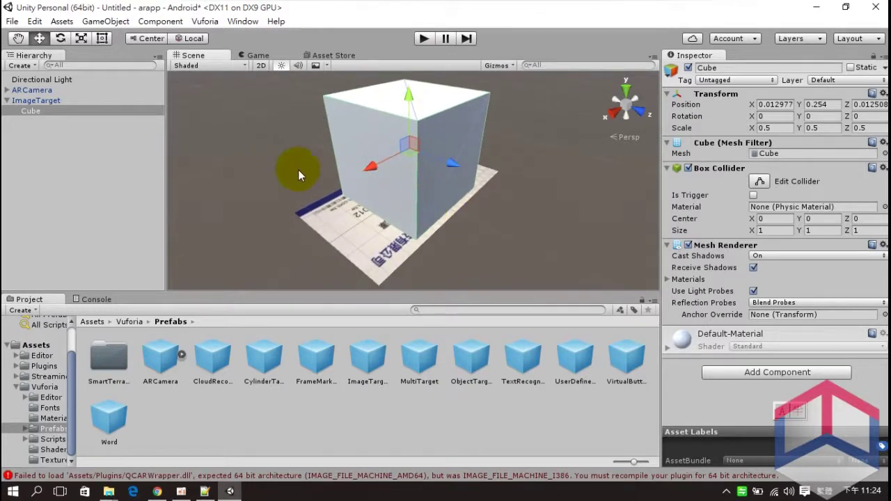
# - Toggle the Directional Light off and back on, then reselect the Cube
pyautogui.click(41, 80)
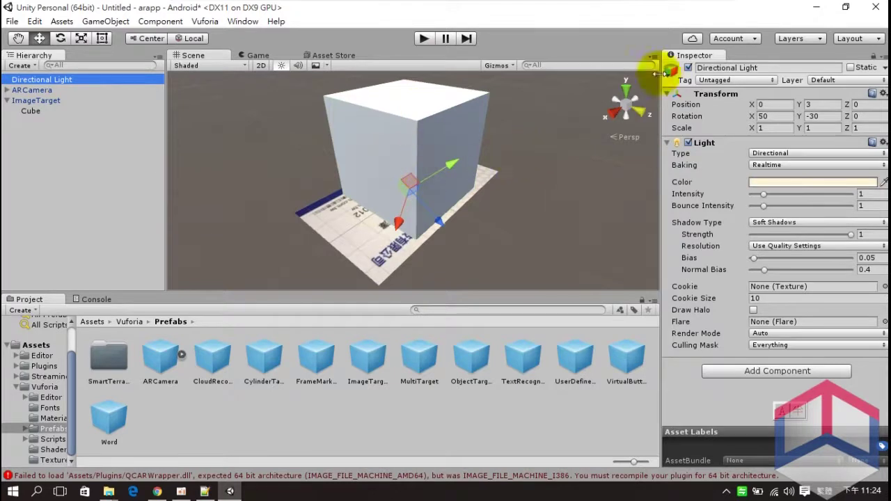
pyautogui.click(688, 68)
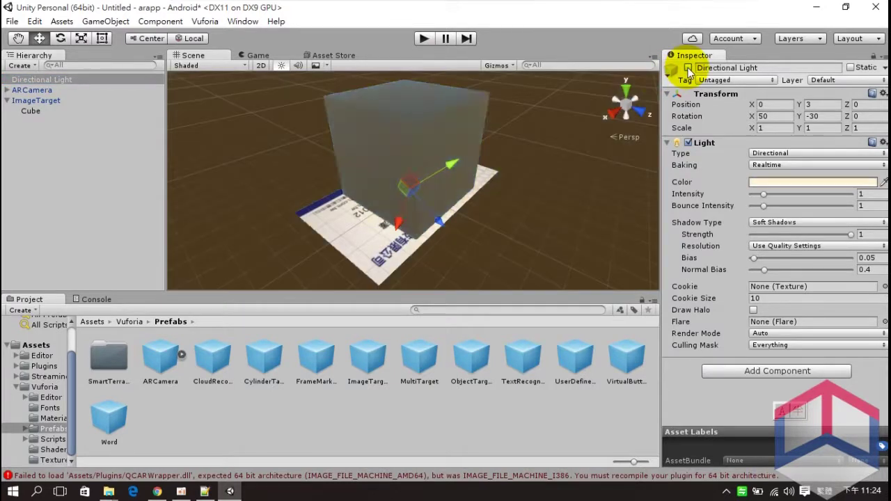
pyautogui.click(688, 68)
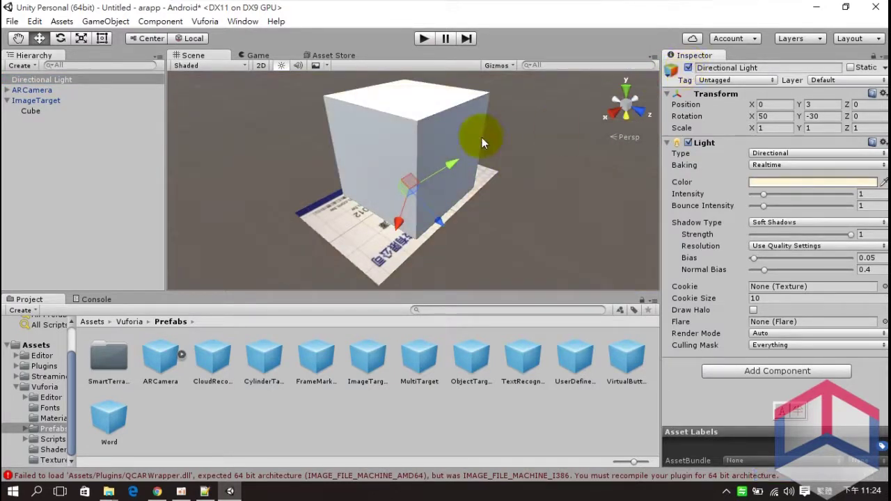
pyautogui.click(33, 110)
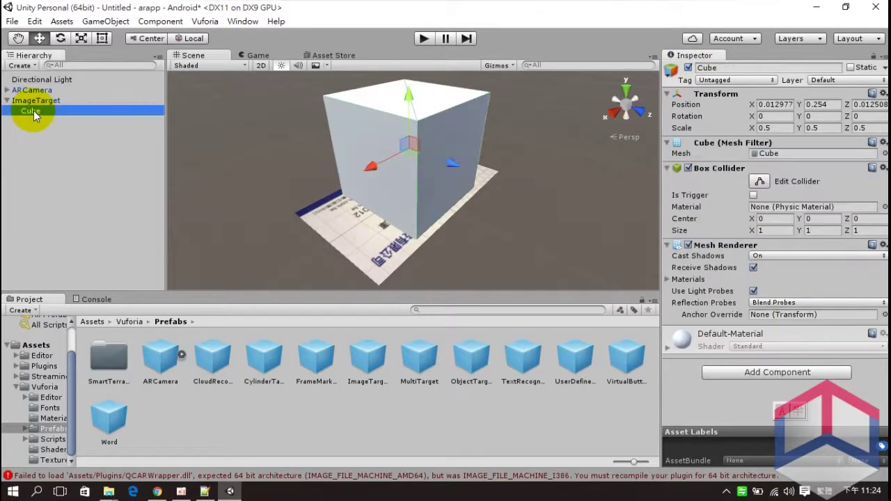
pyautogui.click(40, 103)
pyautogui.click(39, 109)
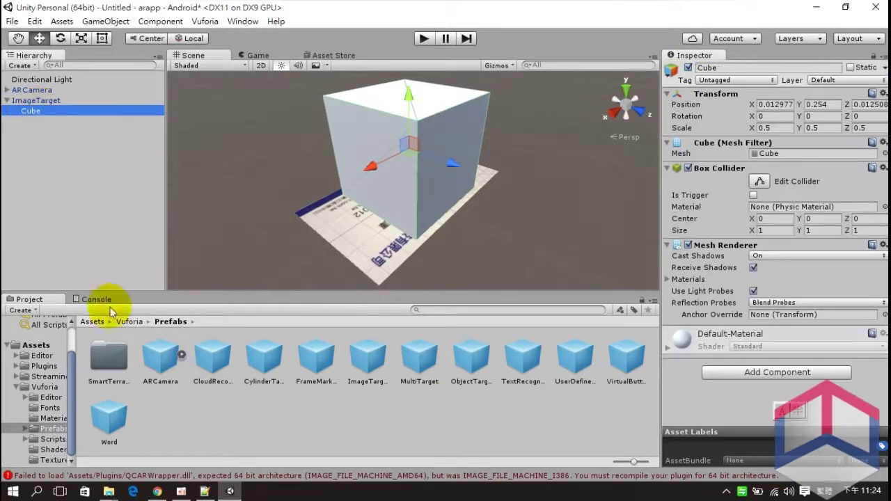
pyautogui.click(158, 491)
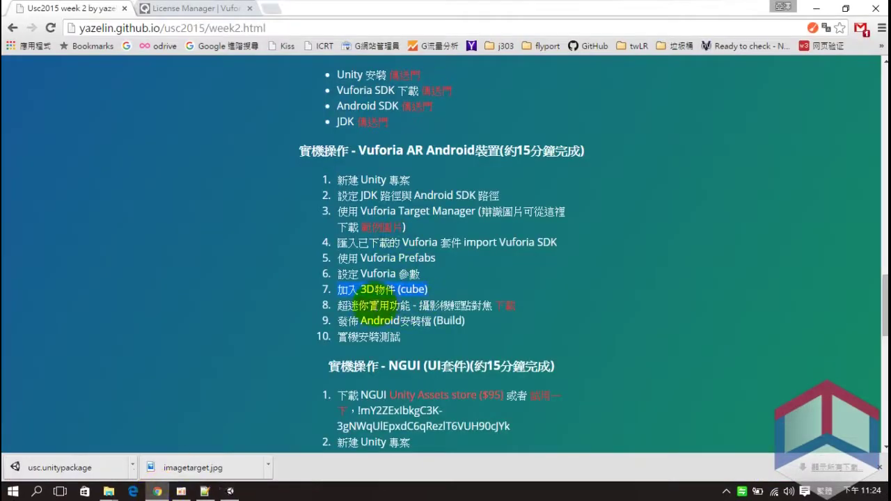
# - Download CameraFocus.cs from the 下載 link in the tutorial's step 8
pyautogui.click(340, 306)
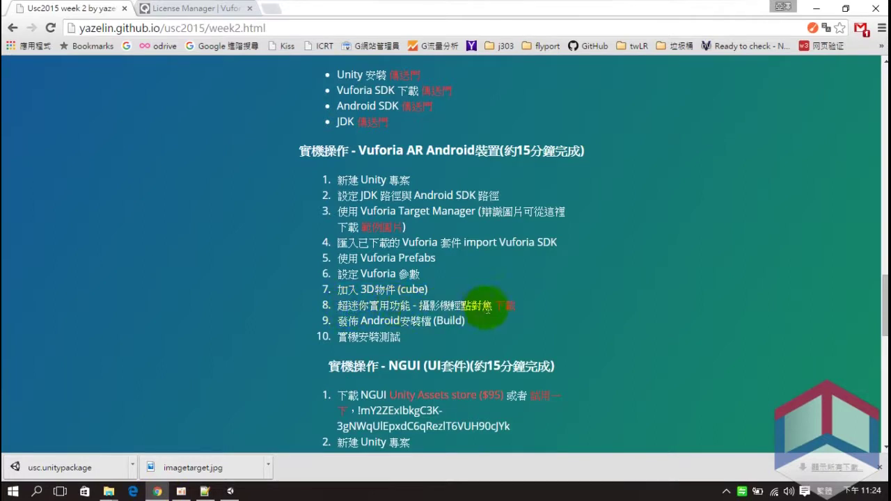
pyautogui.click(507, 307)
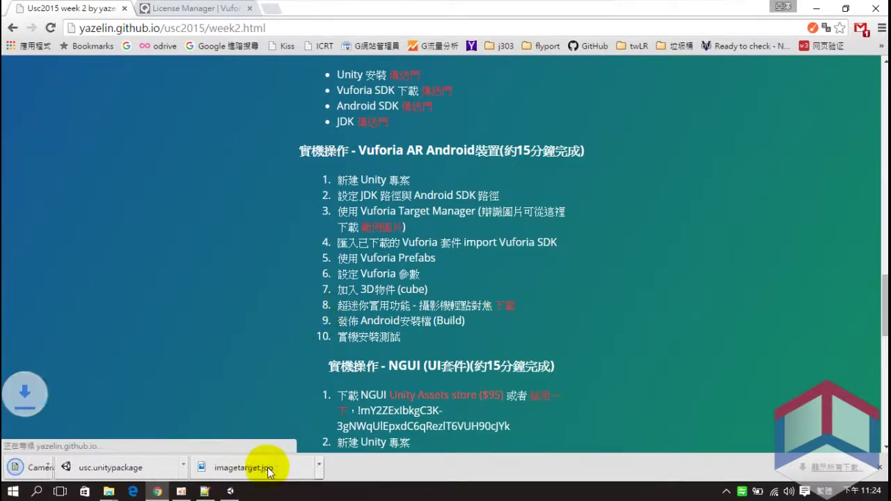
pyautogui.click(232, 492)
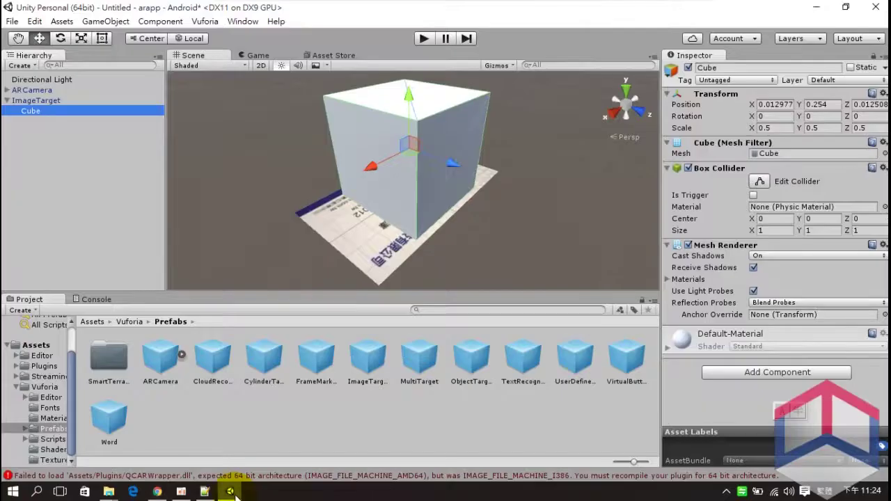
# - Create a folder named Scripts under Assets through Create > Folder and open it
pyautogui.click(33, 347)
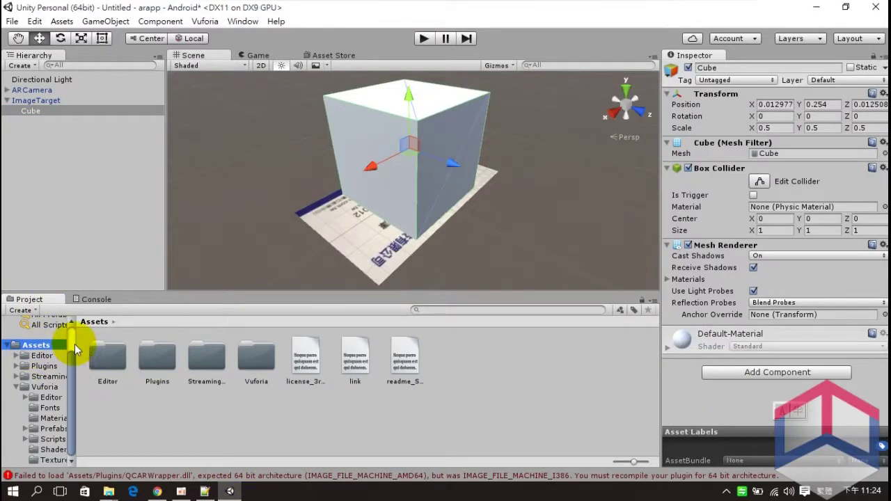
pyautogui.click(212, 419)
pyautogui.rightClick(212, 419)
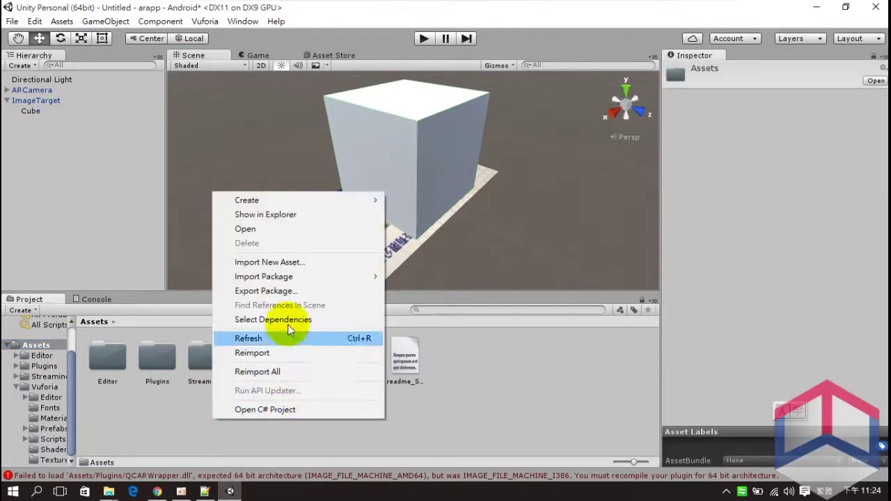
pyautogui.moveTo(249, 201)
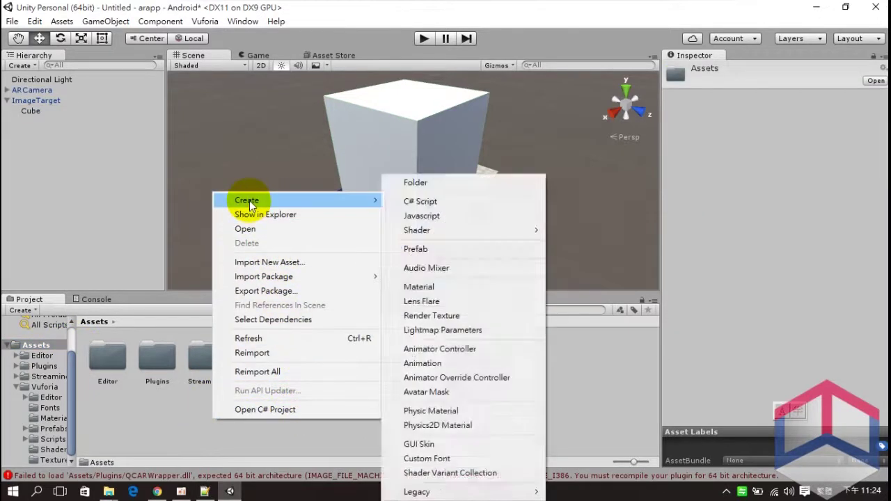
pyautogui.click(427, 182)
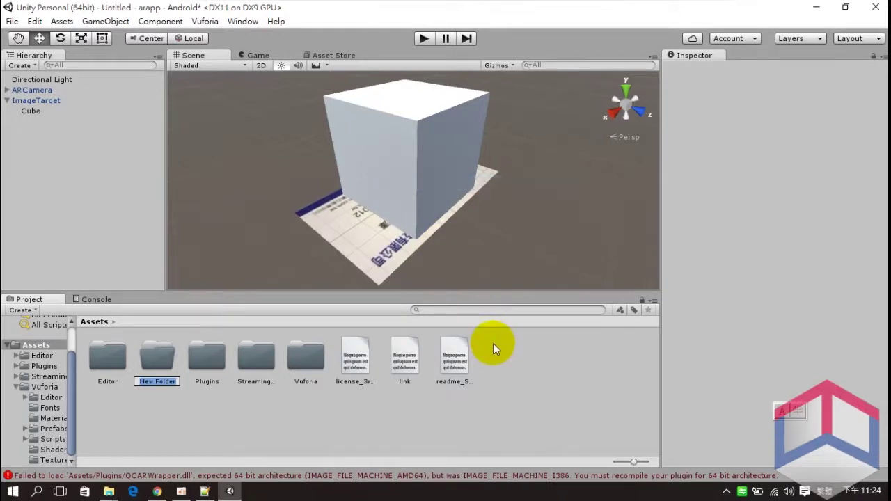
pyautogui.write('Scripts')
pyautogui.click(493, 343)
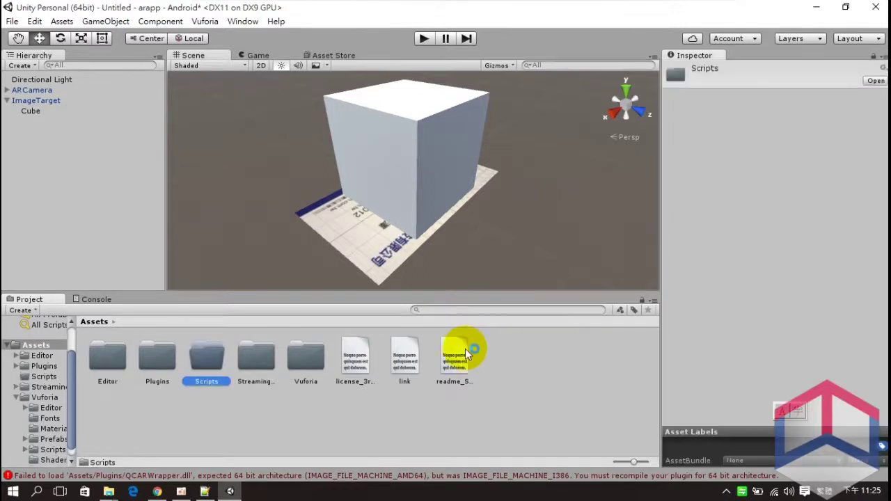
pyautogui.doubleClick(206, 356)
pyautogui.rightClick(149, 353)
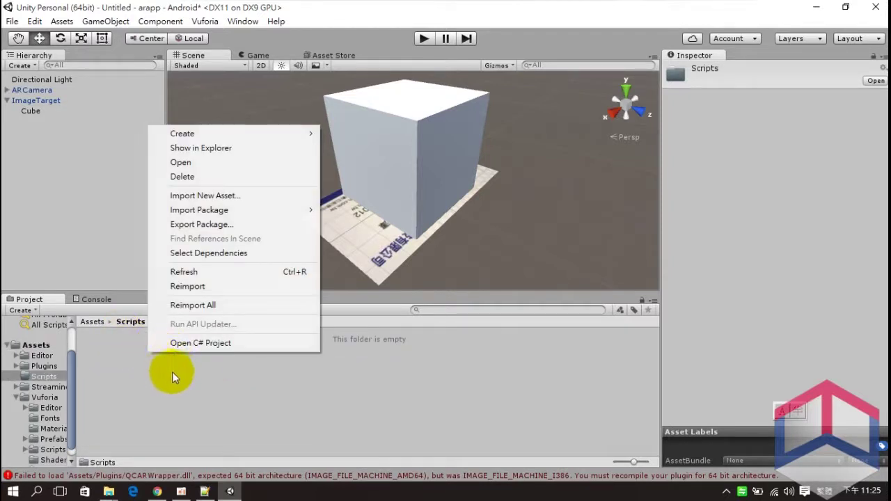
# - Import CameraFocus.cs from Downloads into the Scripts folder with Import New Asset
pyautogui.click(228, 197)
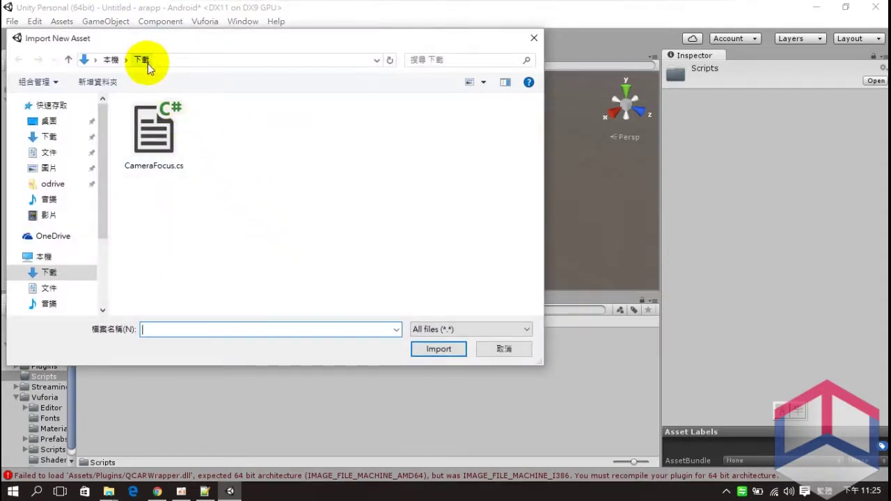
pyautogui.click(156, 132)
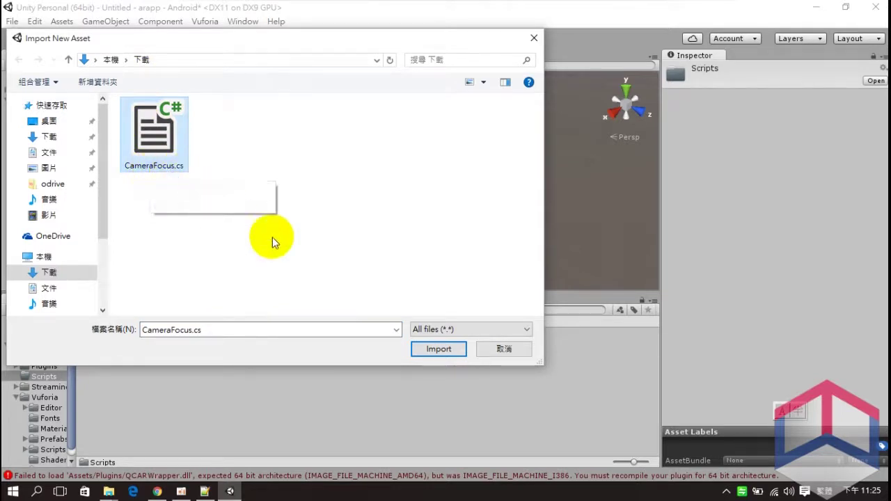
pyautogui.click(432, 350)
# - Collapse ImageTarget in the Hierarchy and inspect the Directional Light and the CameraFocus script
pyautogui.click(234, 353)
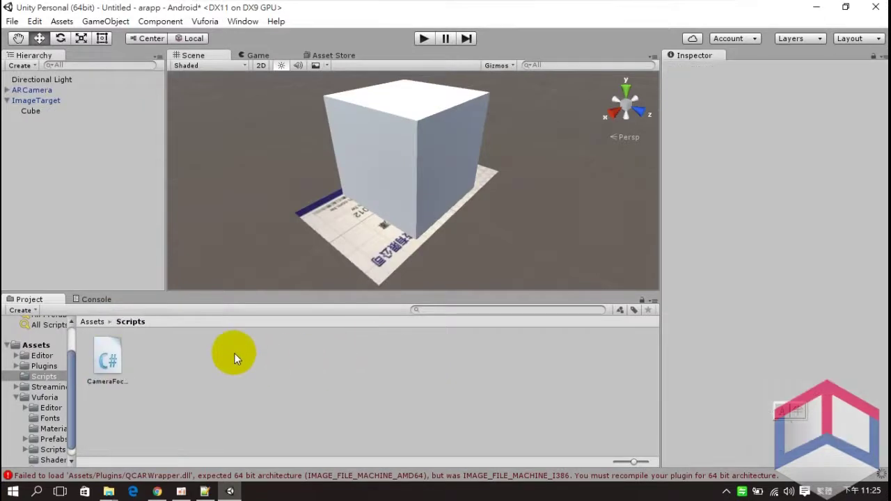
pyautogui.click(6, 100)
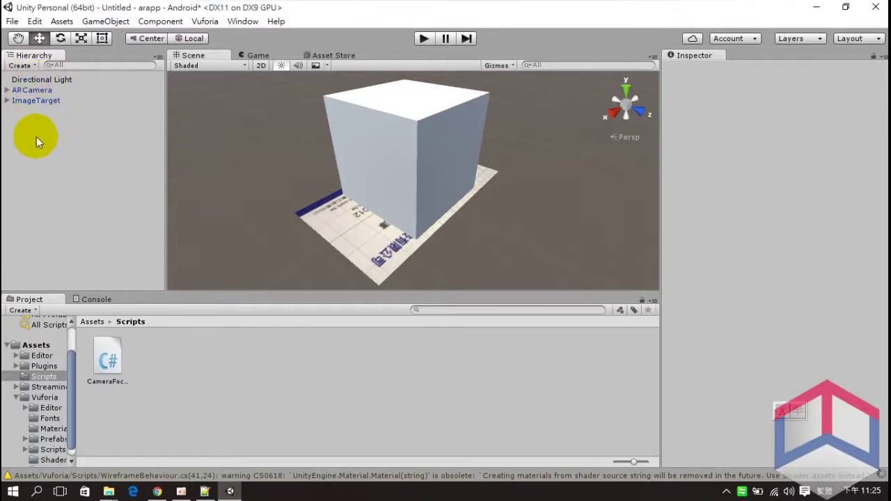
pyautogui.click(42, 80)
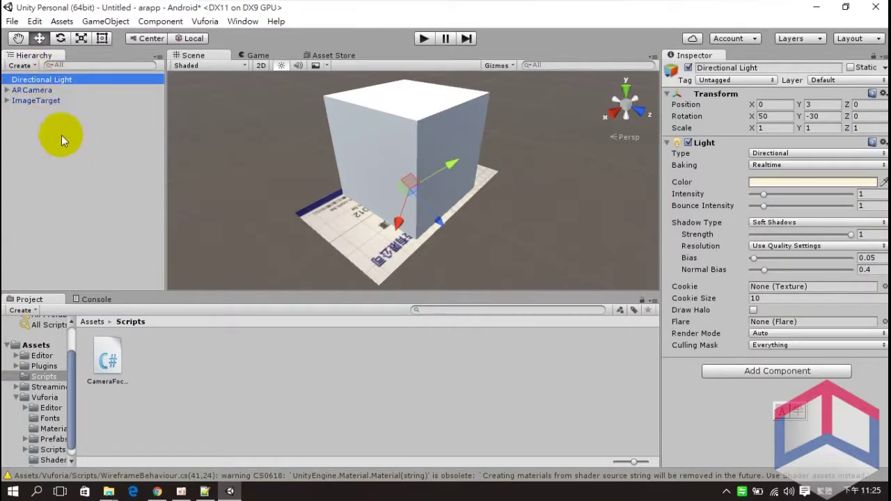
pyautogui.click(115, 362)
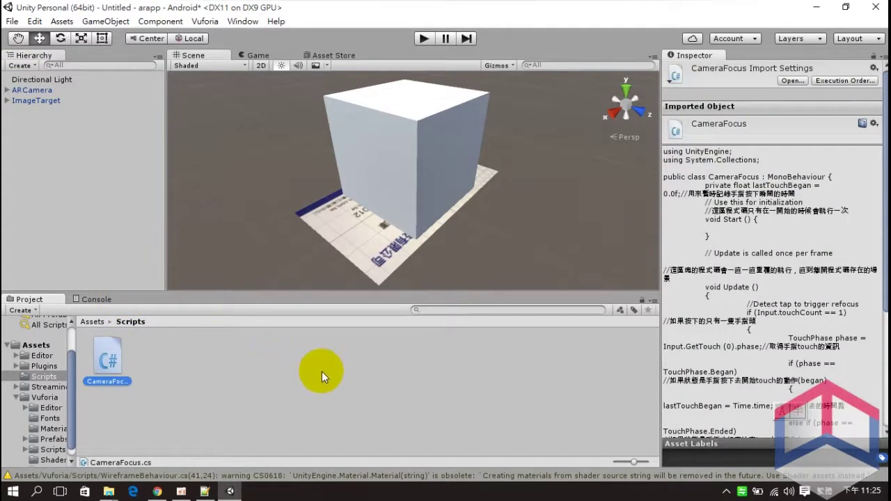
pyautogui.click(35, 121)
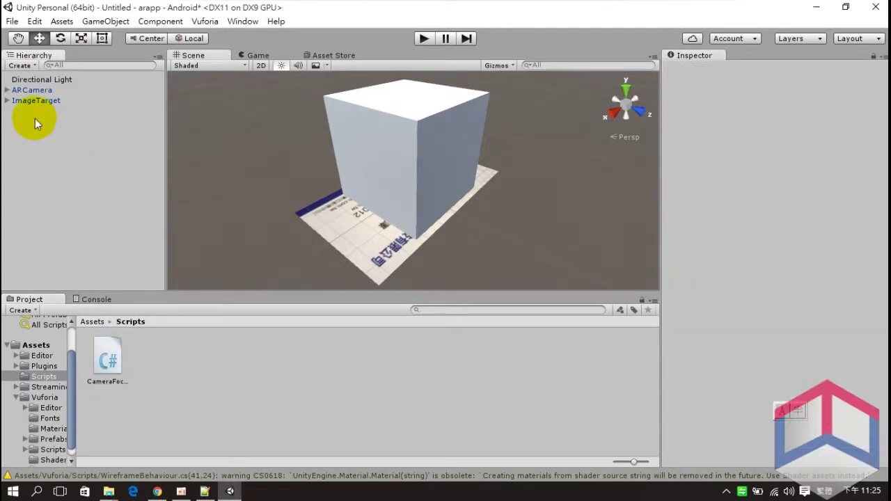
pyautogui.moveTo(36, 98); pyautogui.dragTo(58, 83)
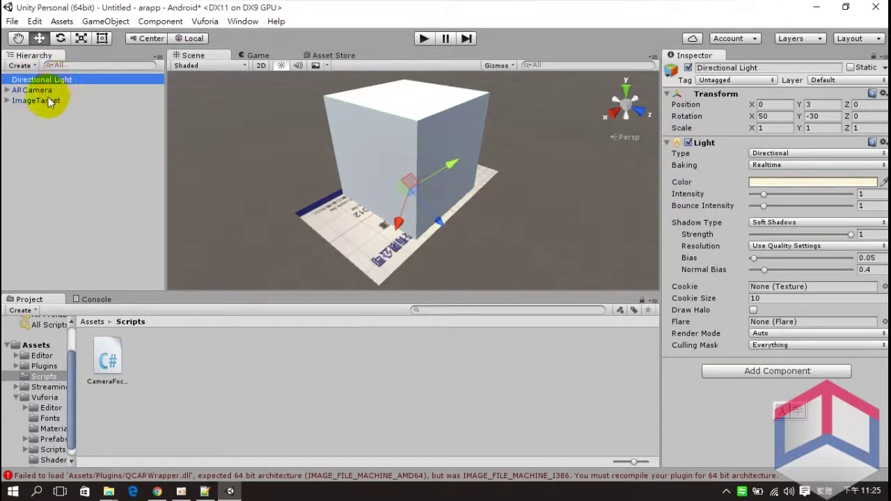
pyautogui.click(46, 102)
pyautogui.click(33, 124)
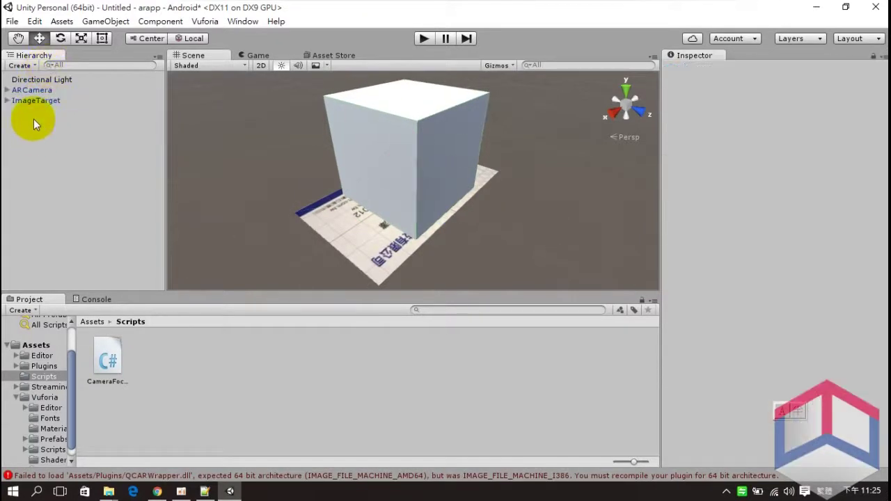
# - Create an empty GameObject, rename it Scripts and move it to the top of the Hierarchy
pyautogui.rightClick(33, 119)
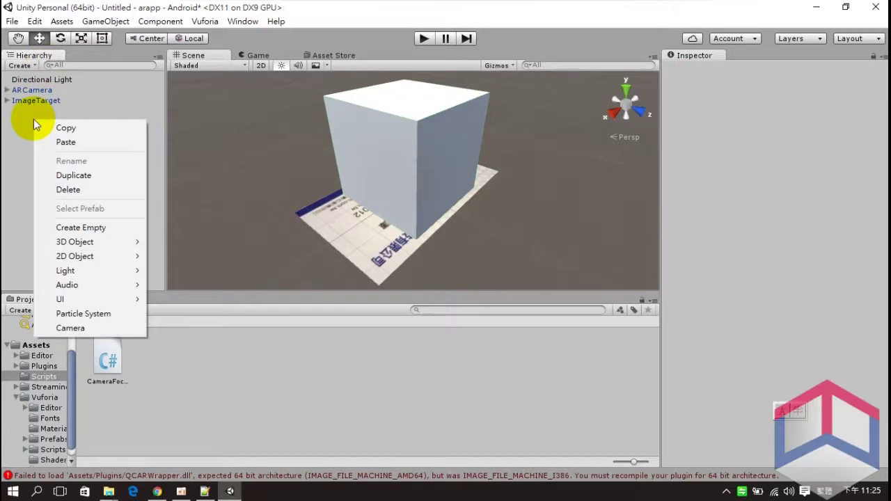
pyautogui.click(82, 228)
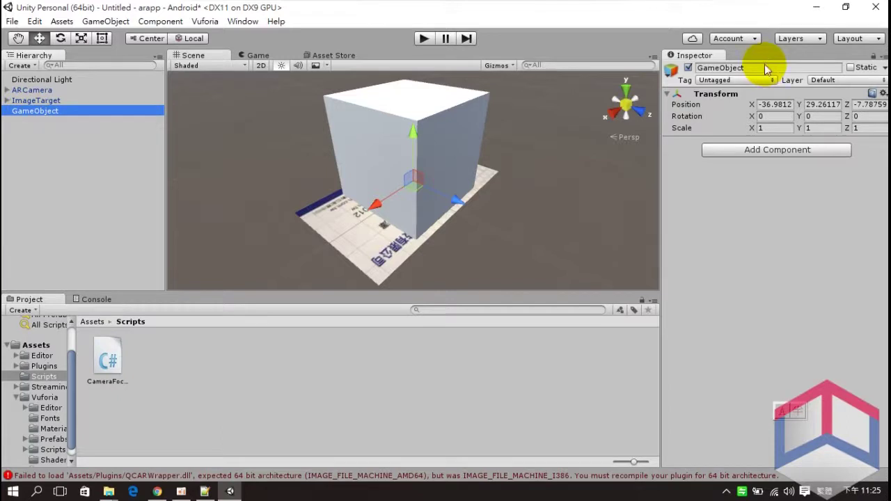
pyautogui.click(714, 68)
pyautogui.doubleClick(764, 67)
pyautogui.write('Scripts')
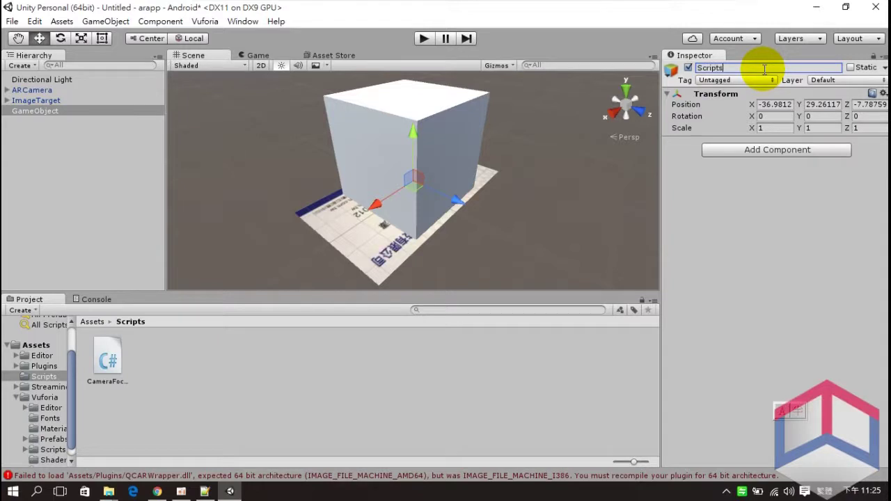
pyautogui.press('Return')
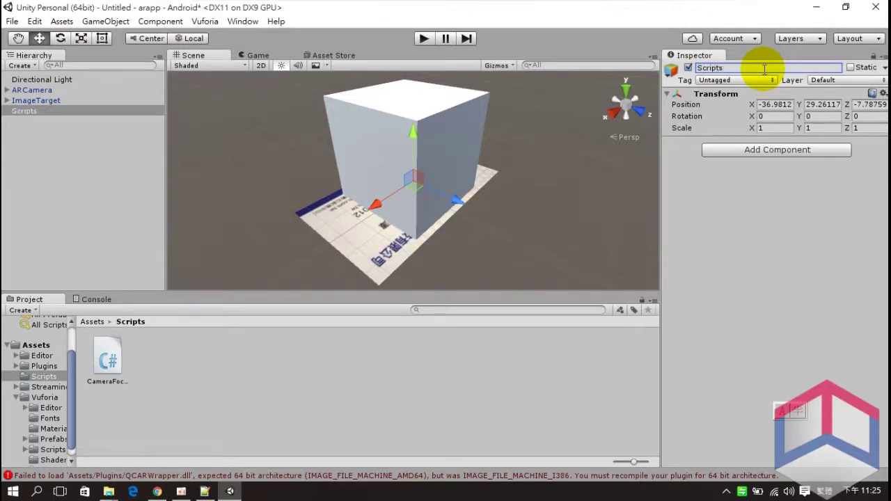
pyautogui.click(120, 110)
pyautogui.moveTo(120, 110); pyautogui.dragTo(65, 76)
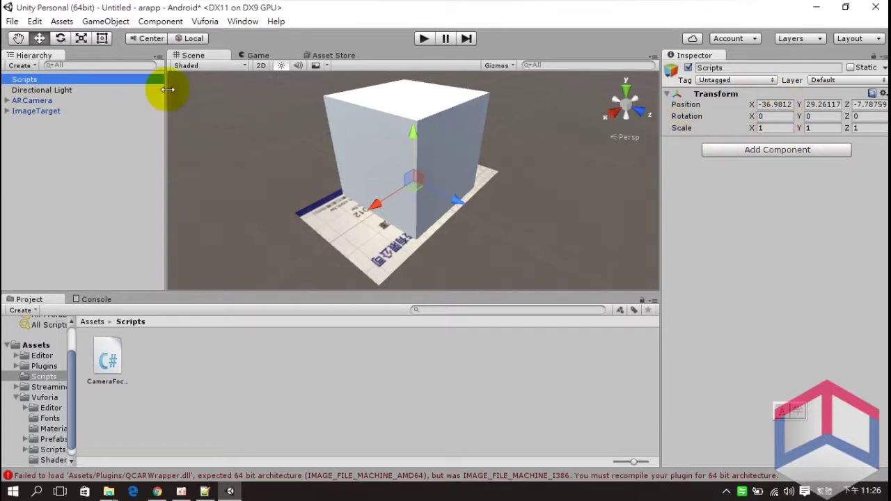
# - Add the Camera Focus script as a component on the Scripts object
pyautogui.click(764, 152)
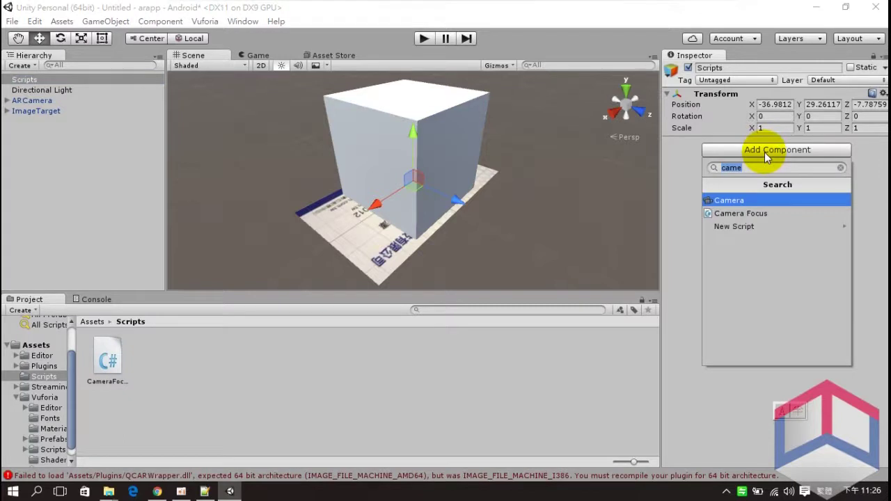
pyautogui.press('BackSpace')
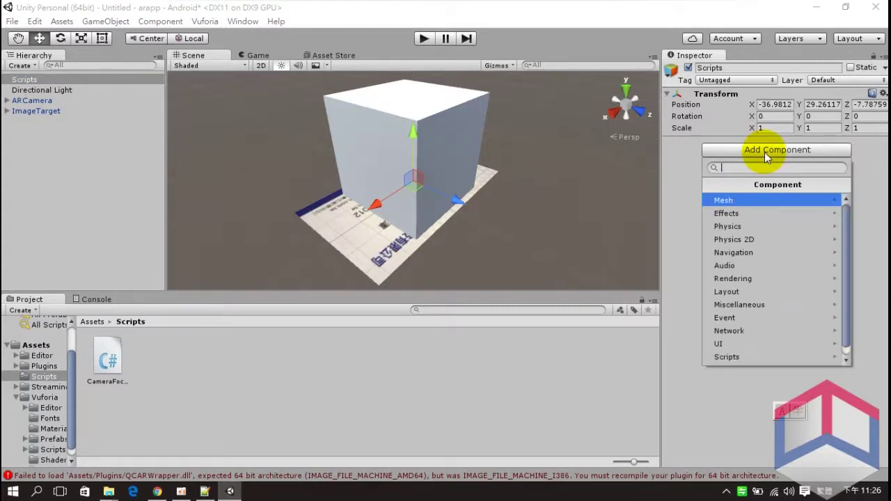
pyautogui.write('ca')
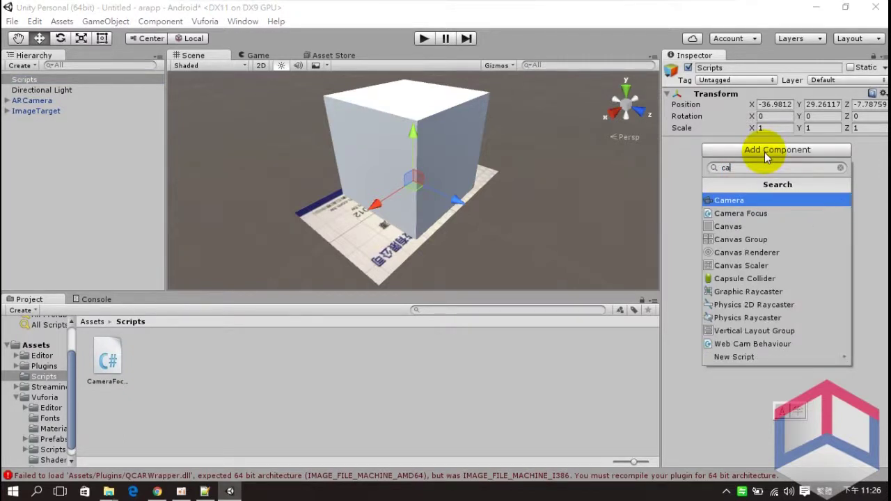
pyautogui.write('m')
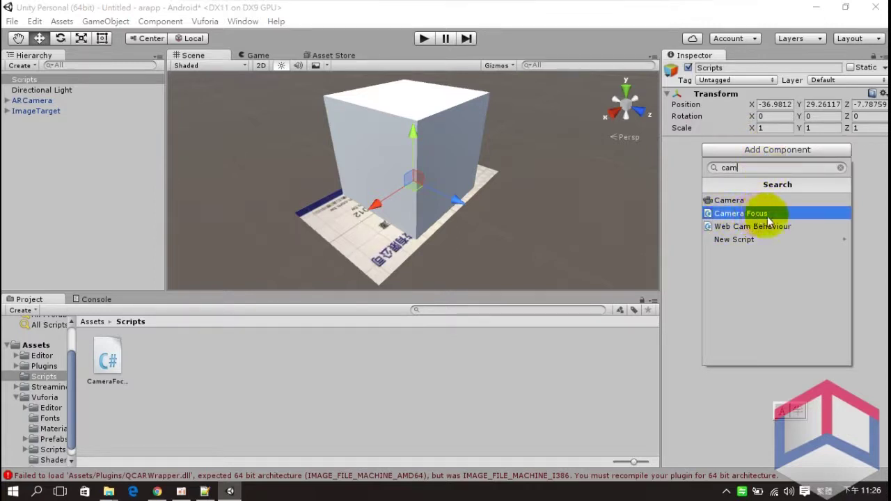
pyautogui.click(768, 214)
pyautogui.click(783, 154)
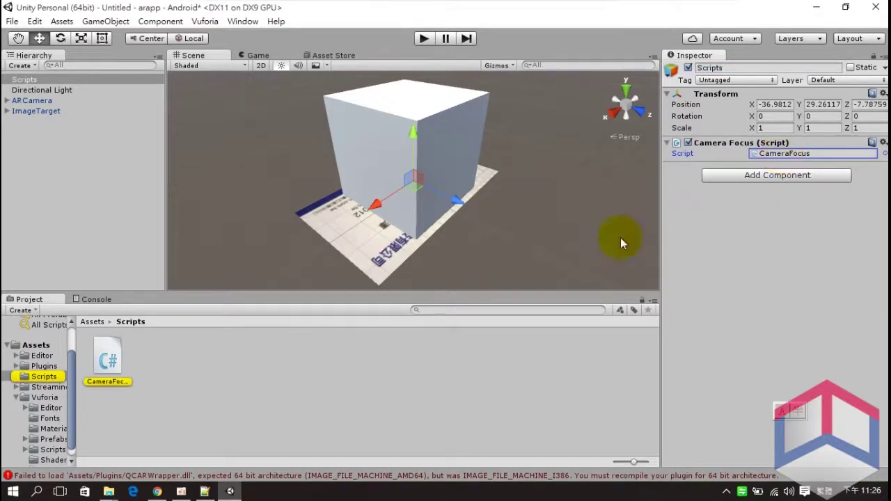
pyautogui.click(773, 154)
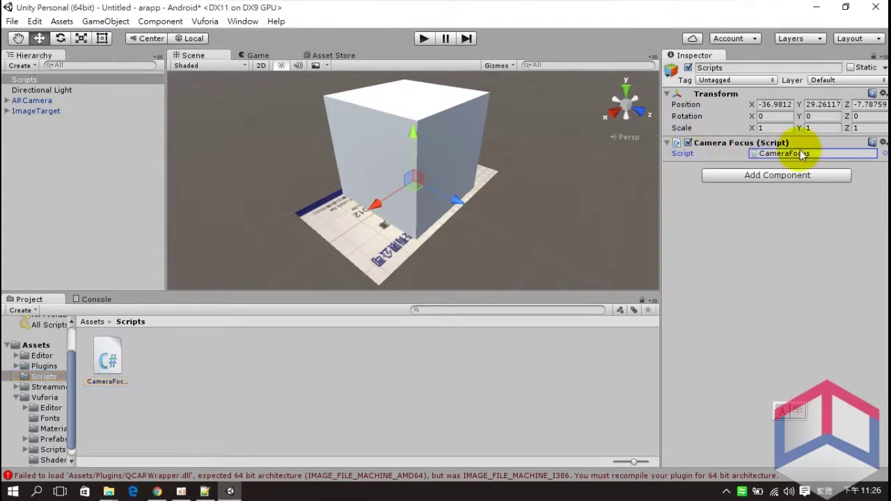
pyautogui.click(55, 79)
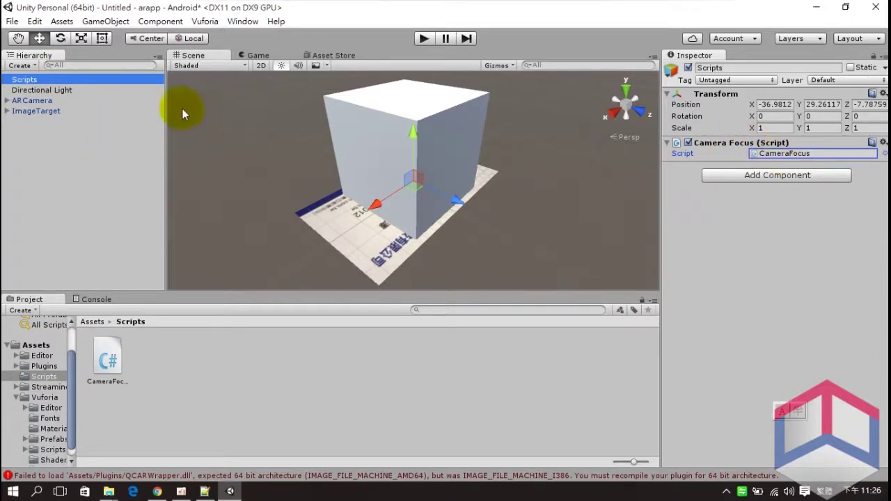
pyautogui.click(12, 22)
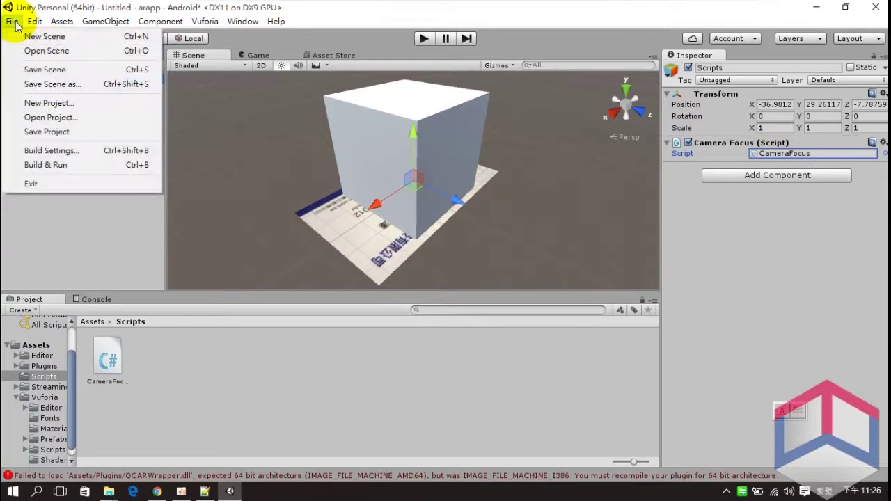
pyautogui.click(158, 492)
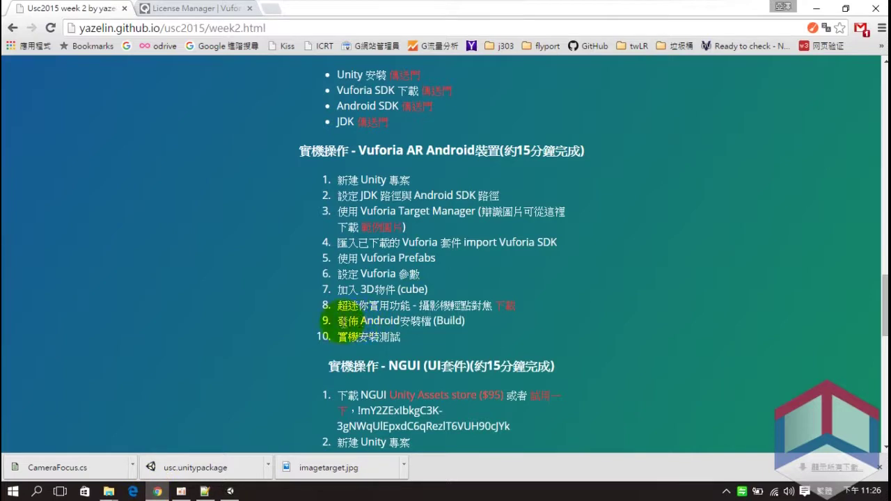
pyautogui.moveTo(337, 321); pyautogui.dragTo(476, 328)
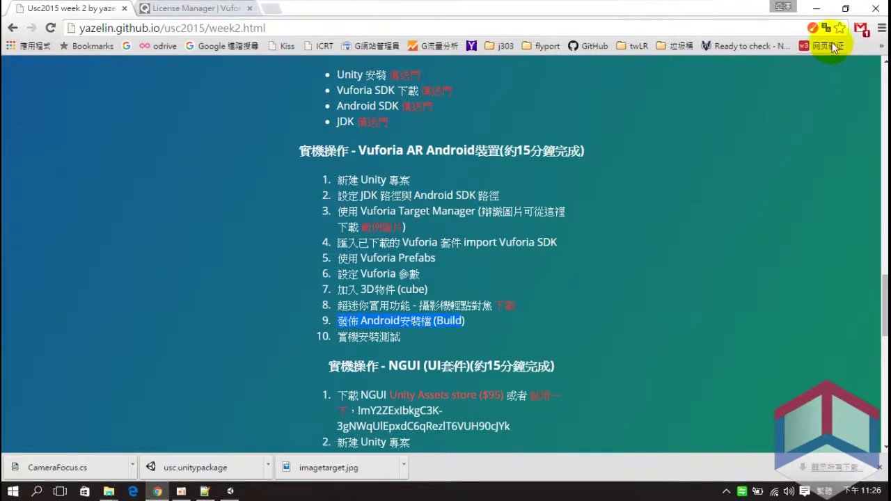
pyautogui.click(818, 16)
pyautogui.click(12, 21)
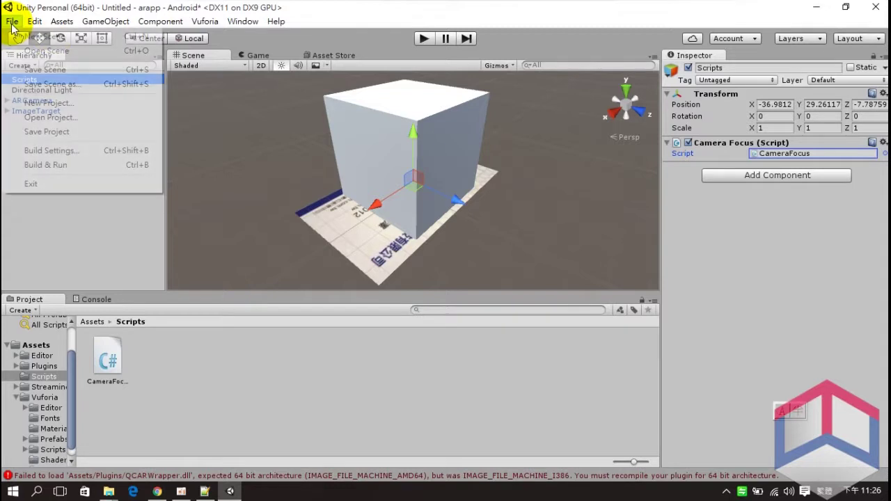
pyautogui.click(62, 156)
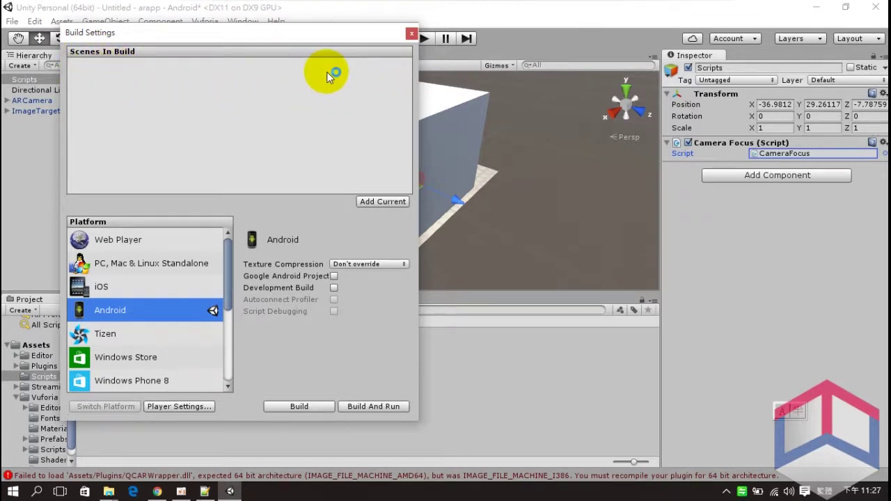
pyautogui.click(412, 36)
pyautogui.click(88, 145)
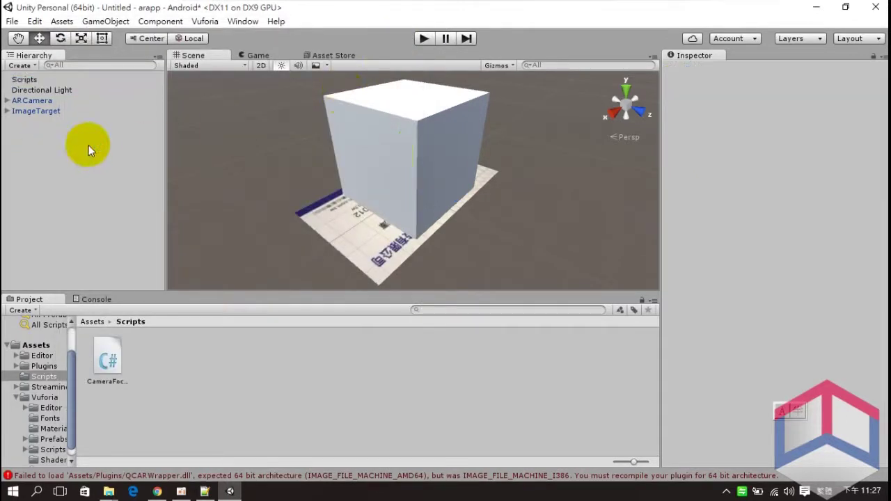
pyautogui.click(12, 21)
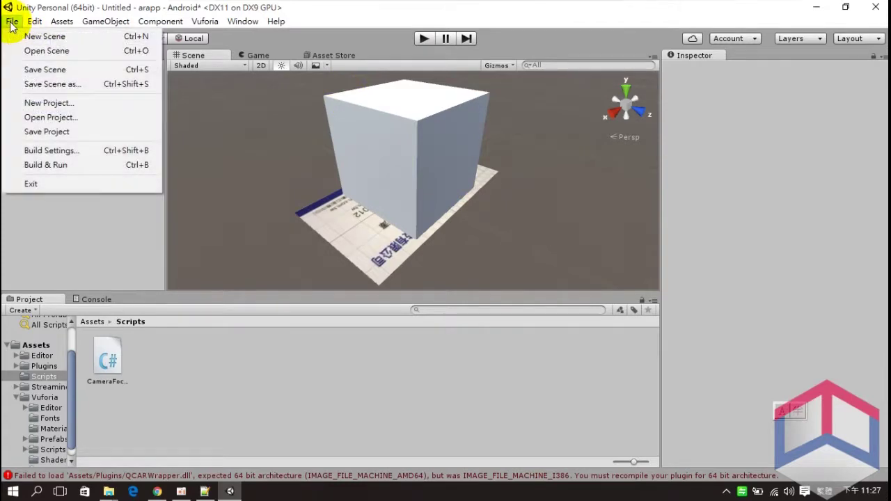
# - From File > Save Scene, create a new Scenes folder in Assets and open it
pyautogui.moveTo(34, 21)
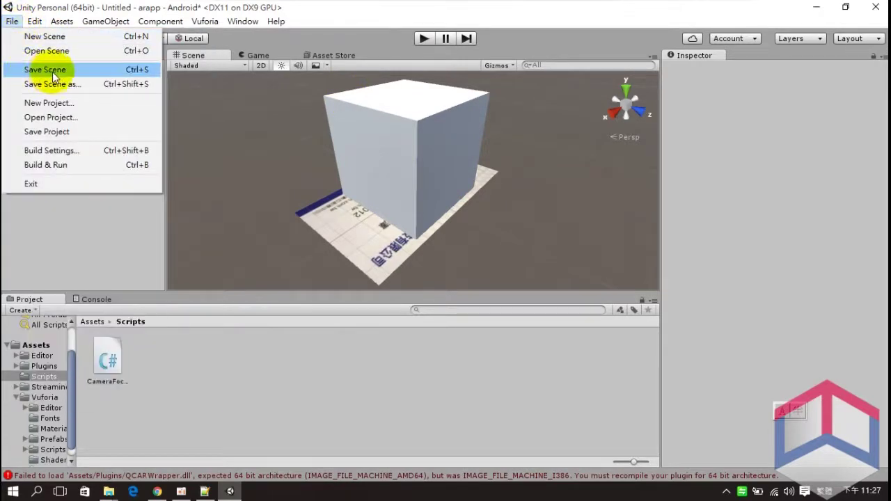
pyautogui.click(49, 73)
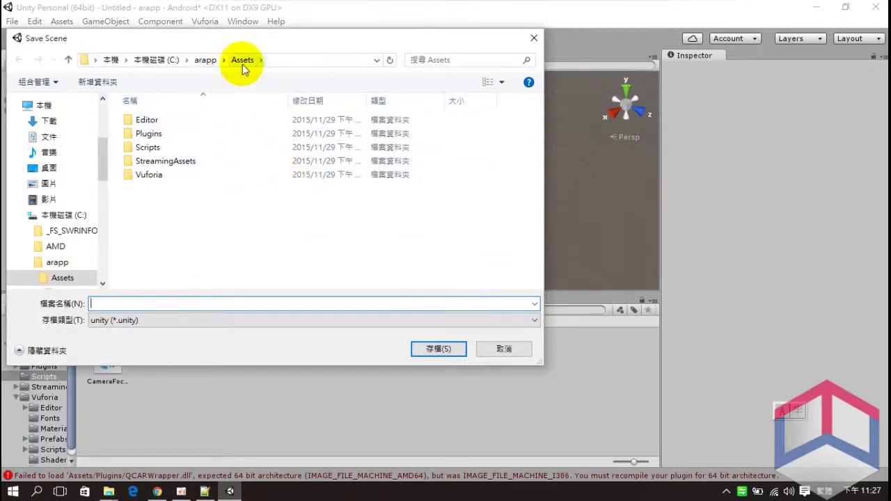
pyautogui.rightClick(179, 216)
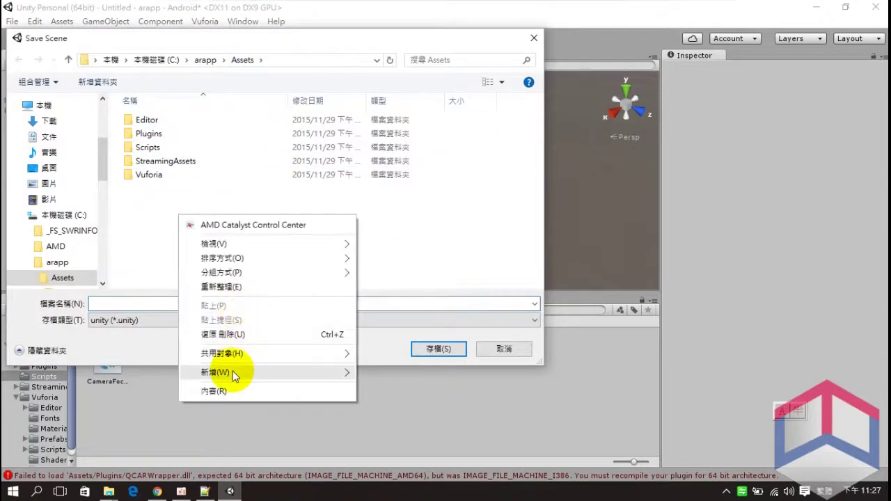
pyautogui.moveTo(233, 372)
pyautogui.click(379, 209)
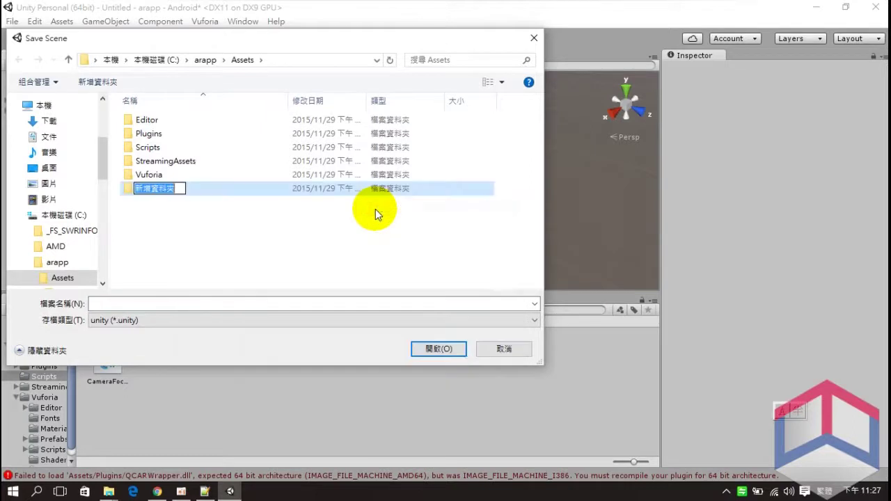
pyautogui.write('Scene')
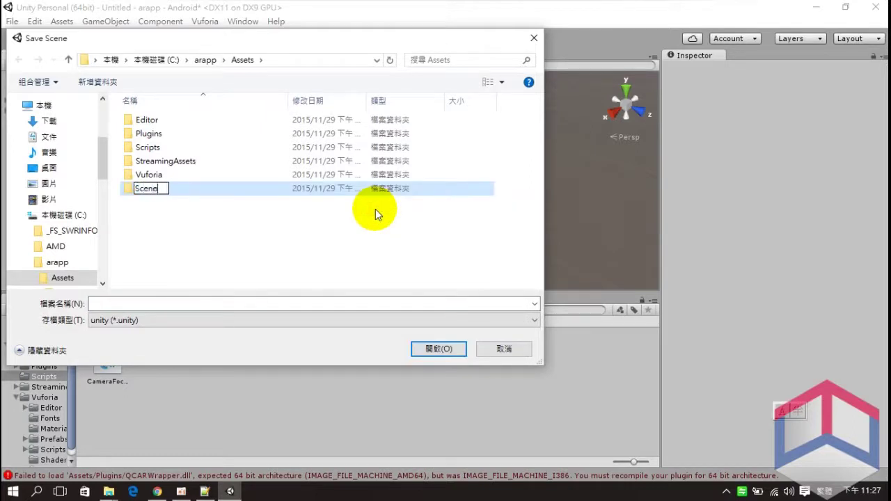
pyautogui.write('s')
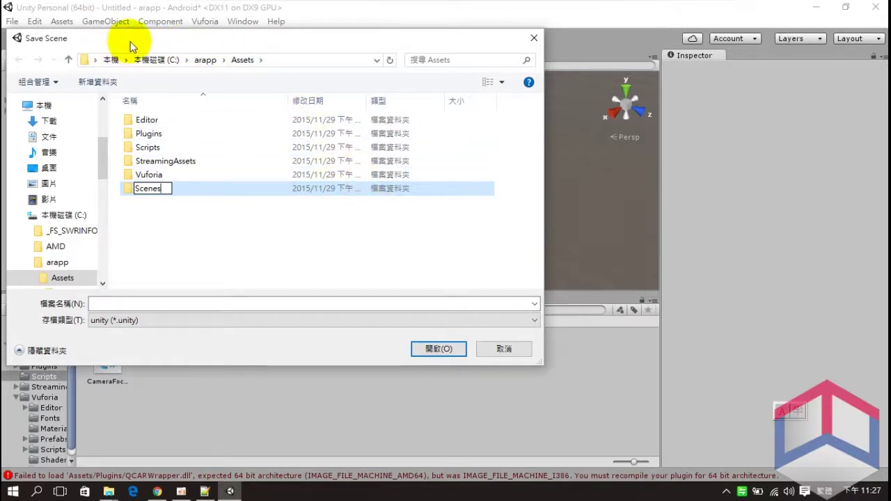
pyautogui.moveTo(131, 47); pyautogui.dragTo(131, 62)
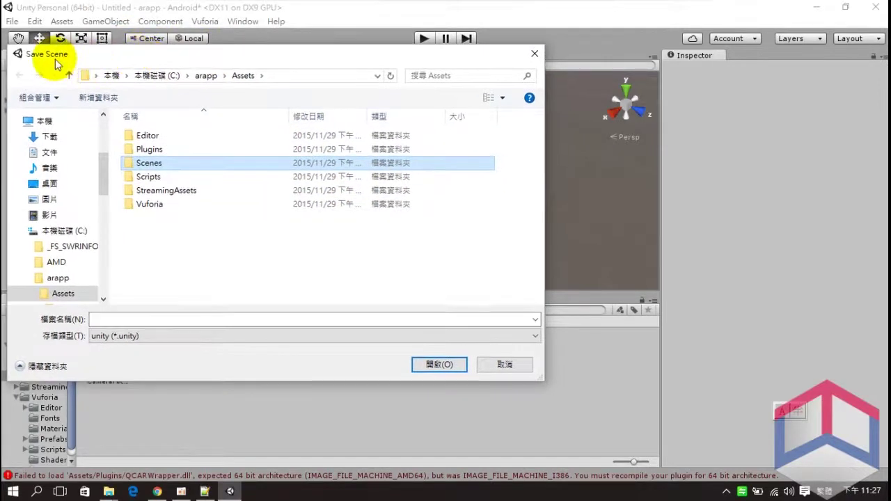
pyautogui.doubleClick(167, 165)
# - Save the scene as scene1 in the Scenes folder
pyautogui.click(163, 319)
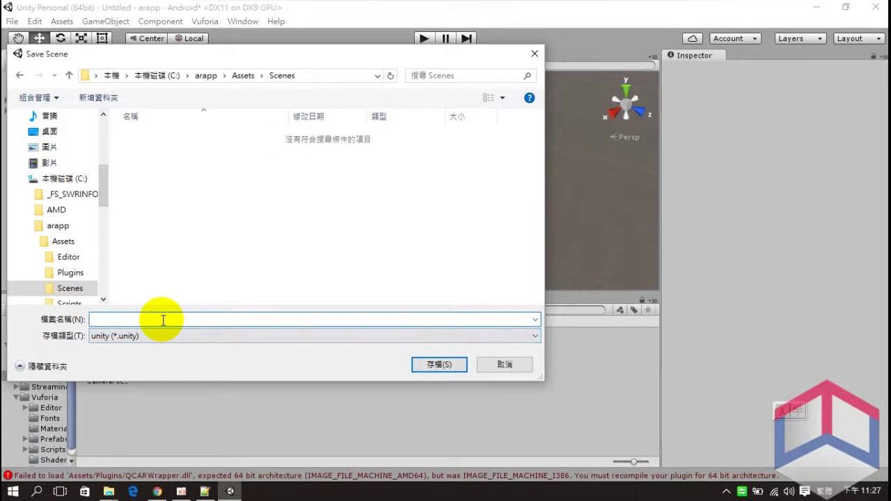
pyautogui.write('sc')
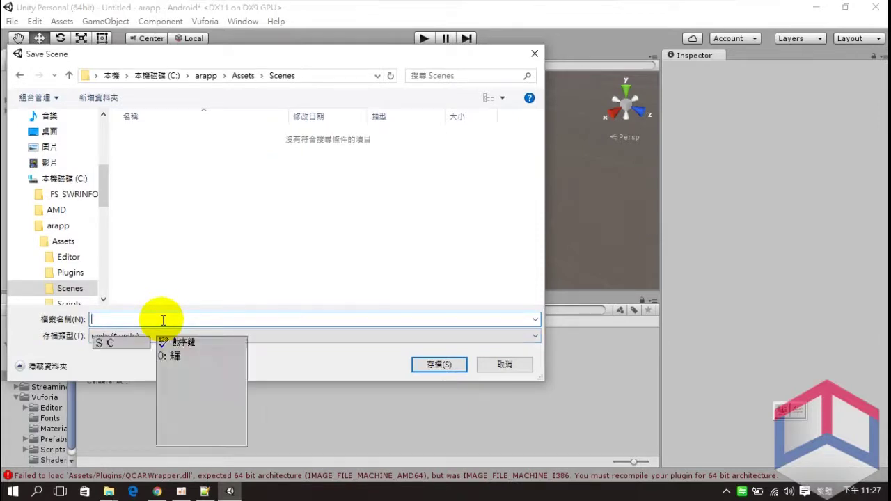
pyautogui.write('ene1')
pyautogui.click(437, 365)
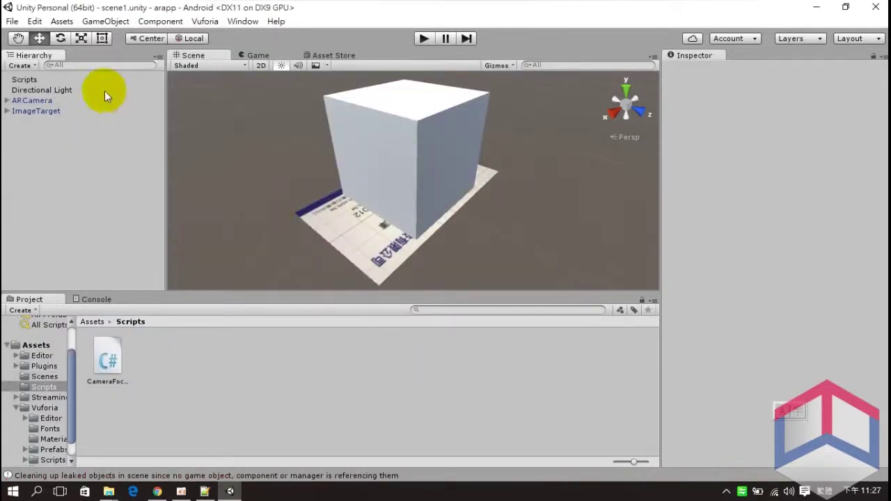
pyautogui.click(19, 23)
# - In Build Settings, drag Scenes/scene1.unity into Scenes In Build and keep it ticked
pyautogui.click(56, 151)
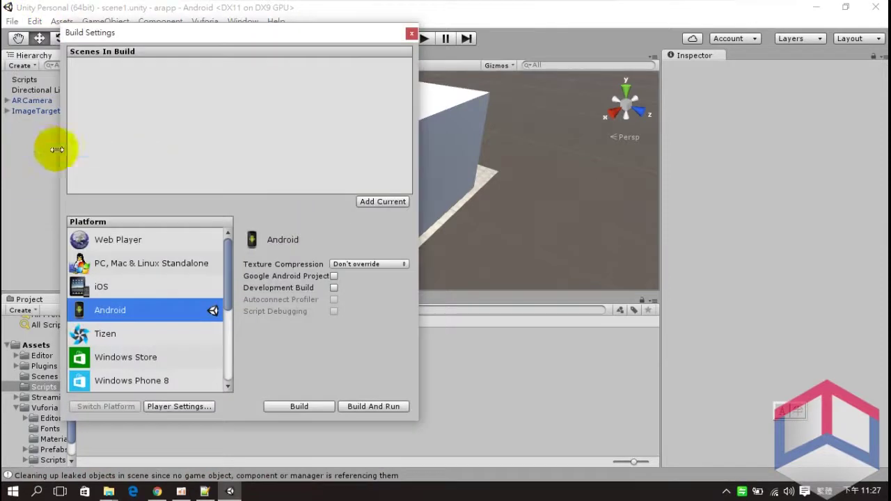
pyautogui.moveTo(201, 36); pyautogui.dragTo(390, 51)
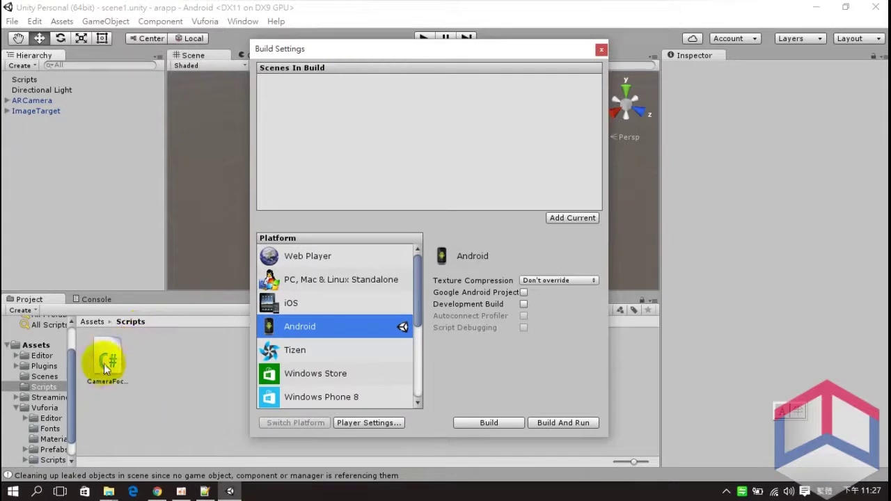
pyautogui.click(35, 345)
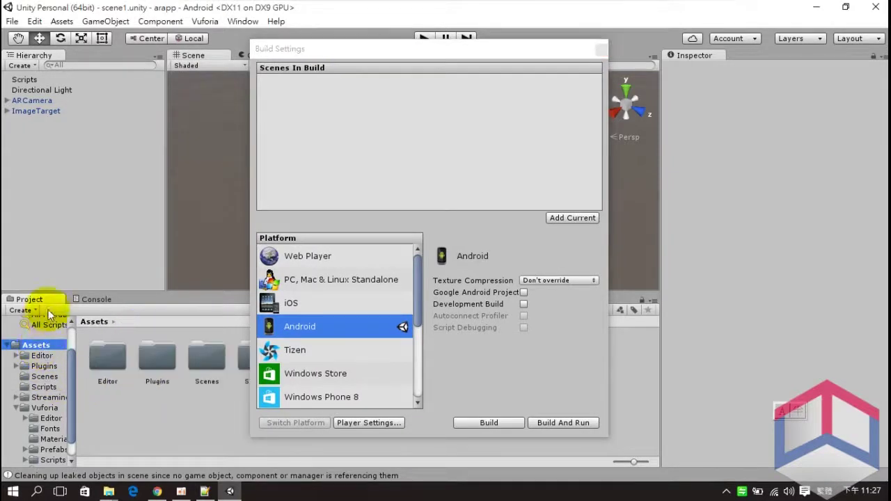
pyautogui.click(42, 377)
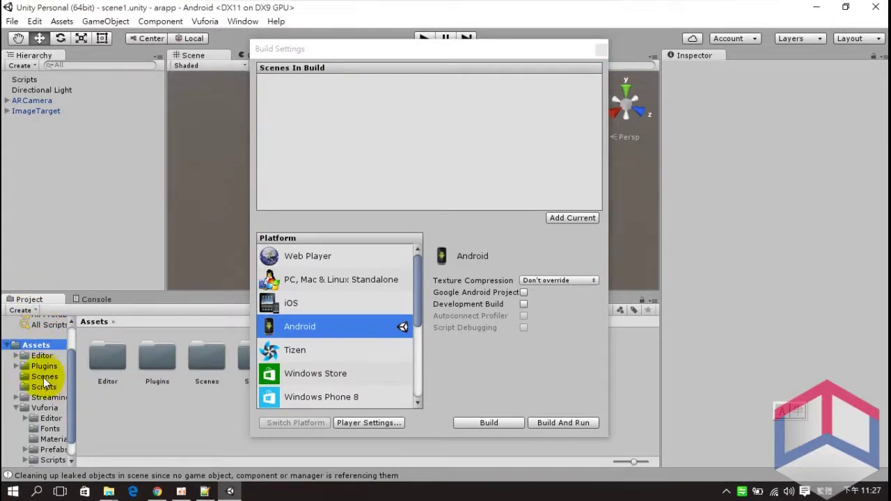
pyautogui.moveTo(112, 356); pyautogui.dragTo(309, 153)
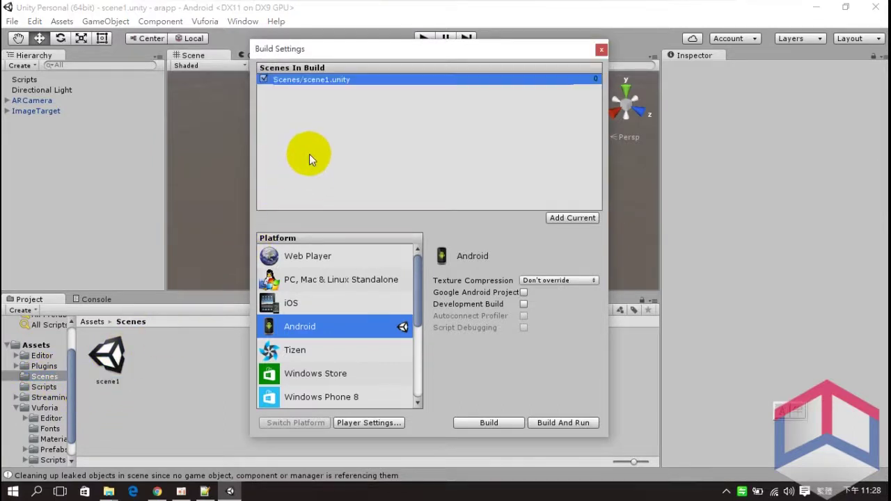
pyautogui.click(264, 80)
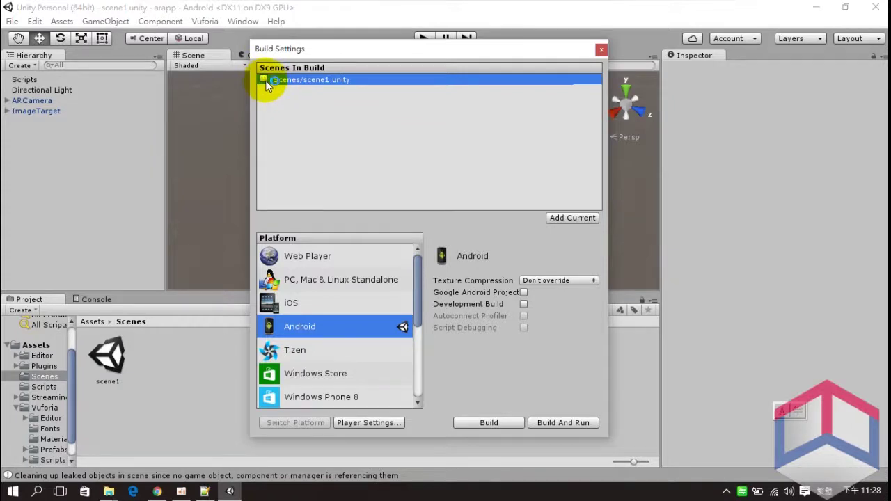
pyautogui.click(263, 80)
pyautogui.moveTo(336, 49); pyautogui.dragTo(139, 33)
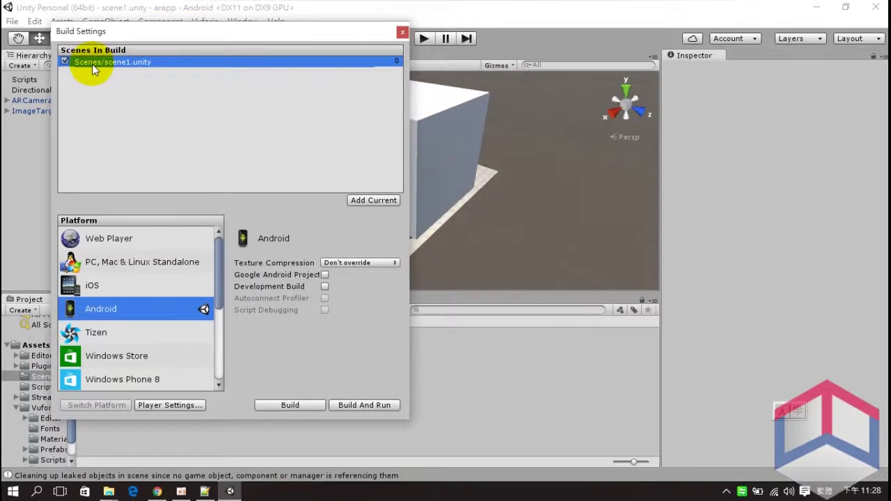
pyautogui.click(272, 405)
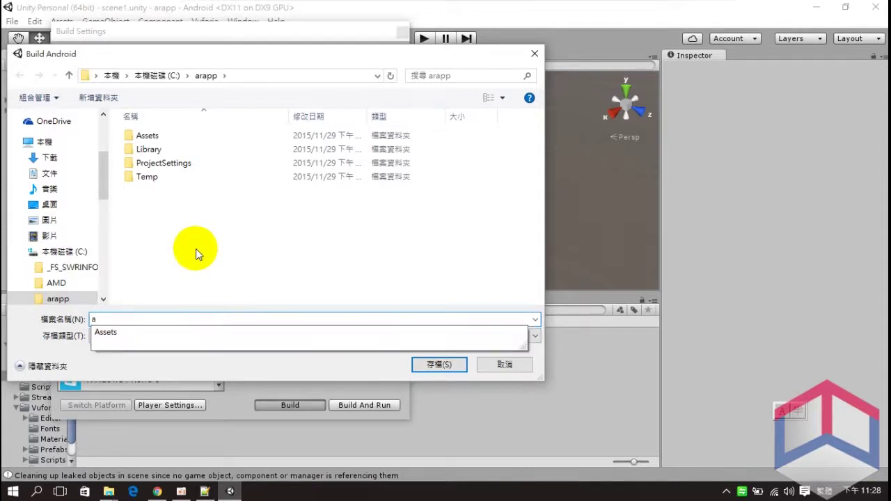
# - Build the Android app as arapp.apk in the C:\arapp project folder
pyautogui.write('rapp')
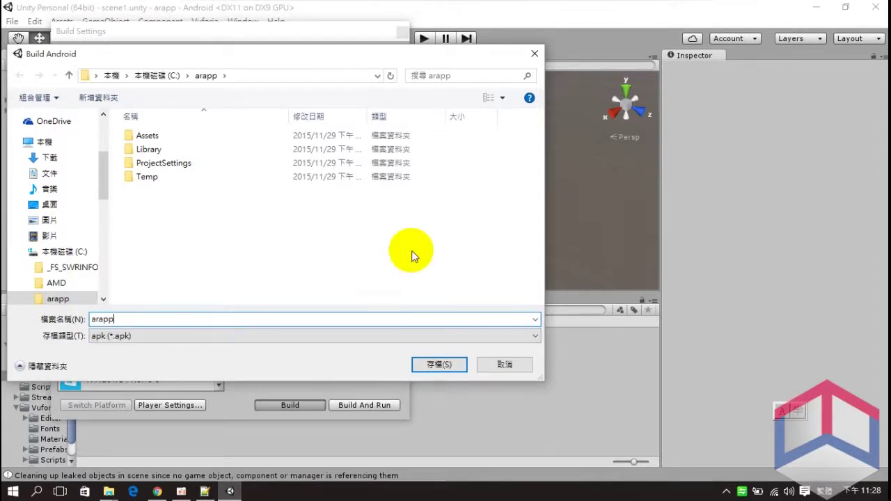
pyautogui.click(444, 364)
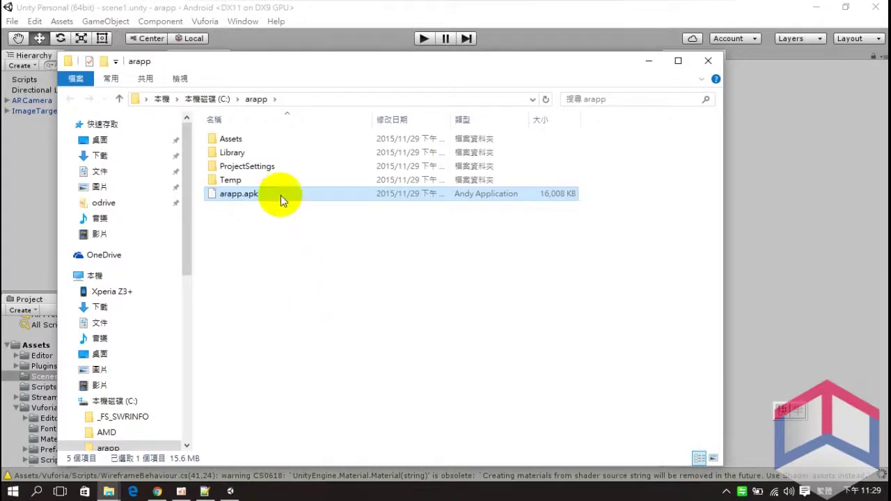
# - Copy arapp.apk and browse to the Xperia Z3+ phone's internal storage
pyautogui.rightClick(277, 195)
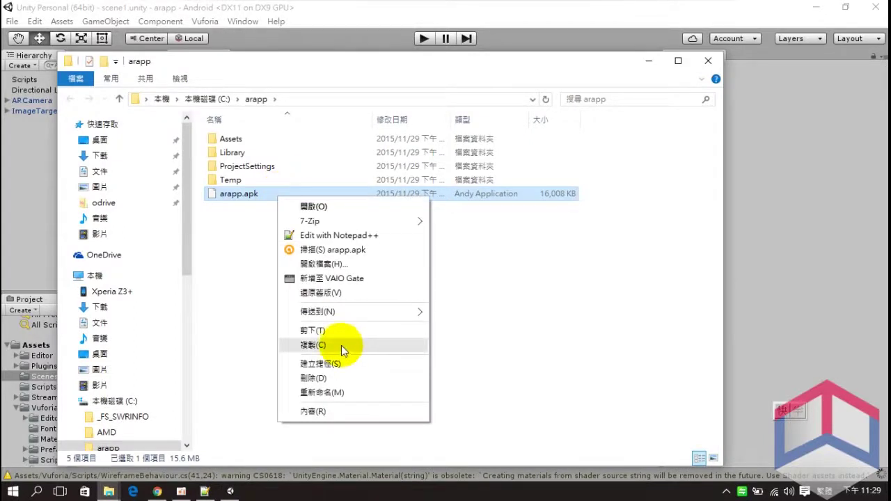
pyautogui.click(321, 343)
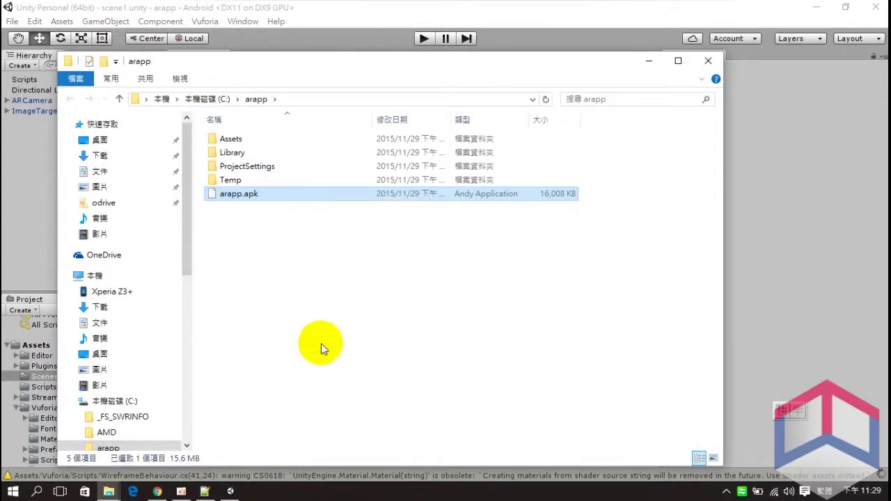
pyautogui.click(127, 293)
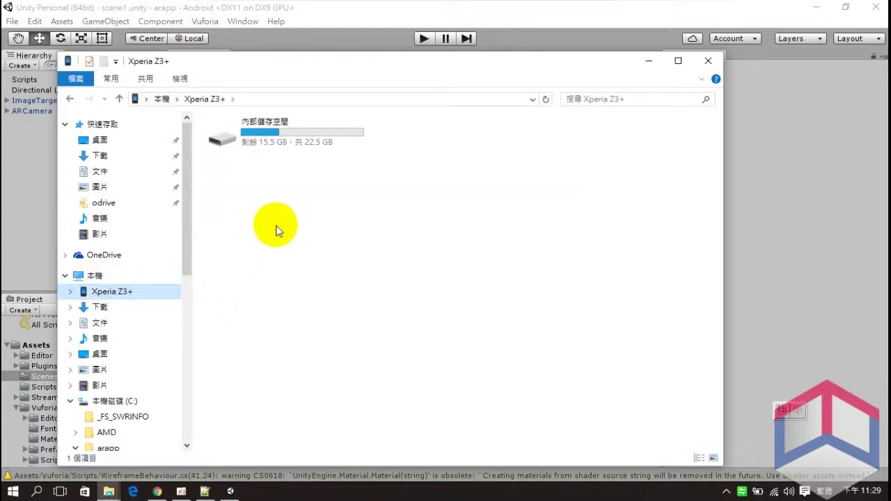
pyautogui.doubleClick(259, 135)
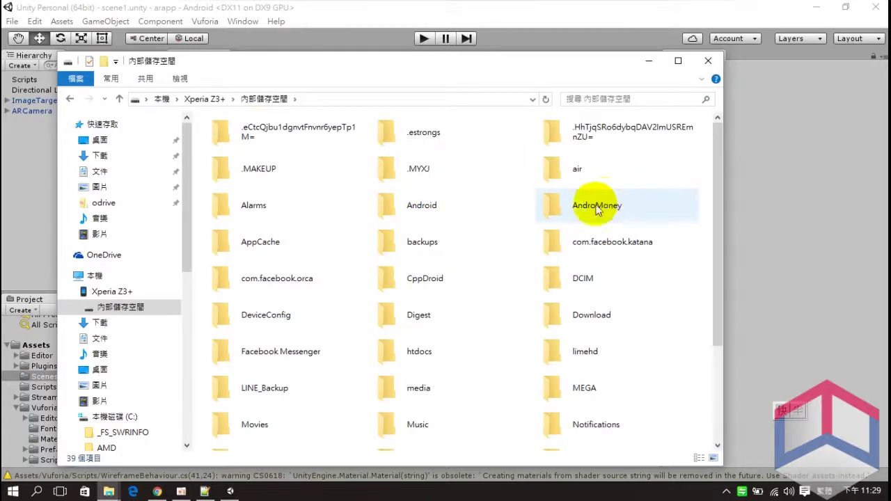
# - Paste arapp.apk into the phone's Download folder and close the Explorer window
pyautogui.click(575, 213)
pyautogui.hotkey('ctrl', 'c')
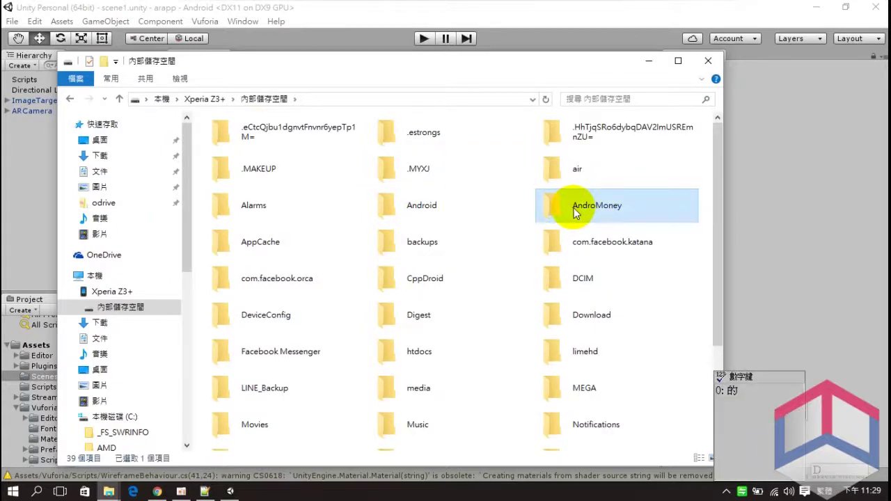
pyautogui.press('d')
pyautogui.click(588, 323)
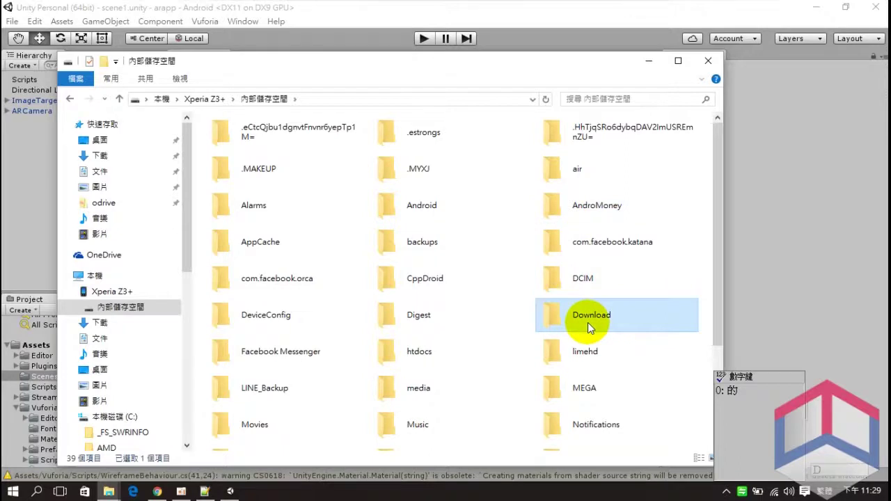
pyautogui.doubleClick(588, 323)
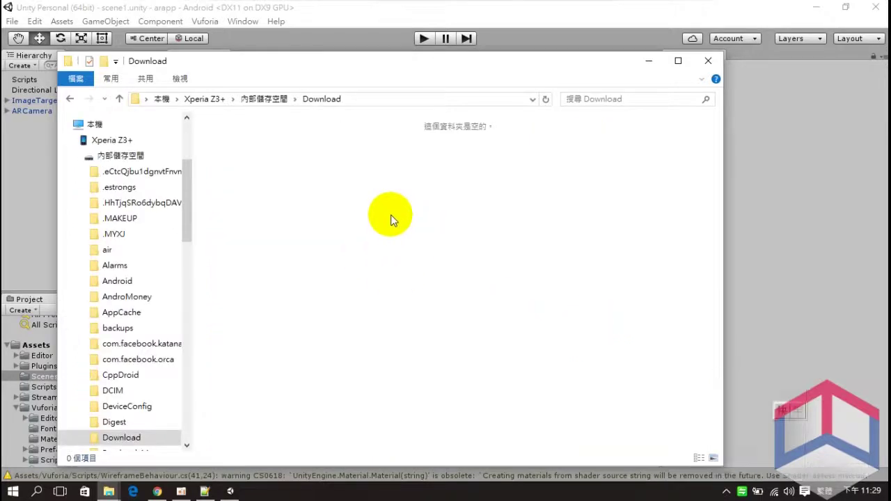
pyautogui.rightClick(313, 188)
pyautogui.click(349, 259)
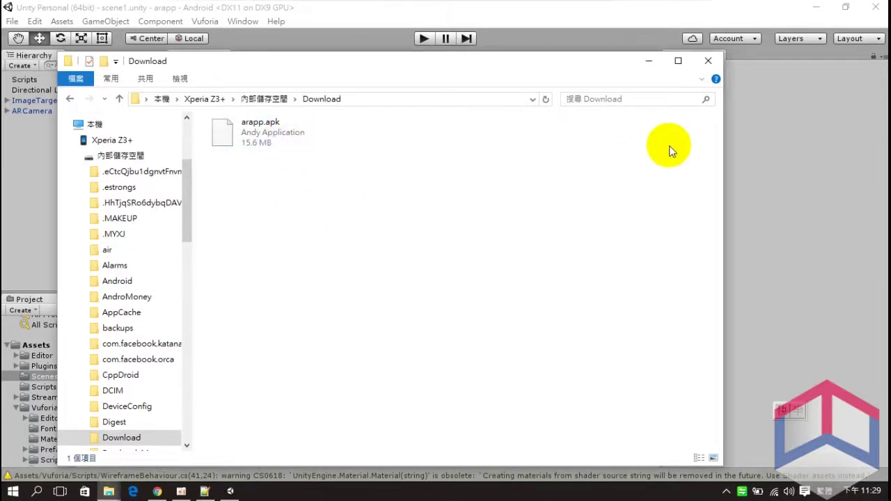
pyautogui.click(708, 61)
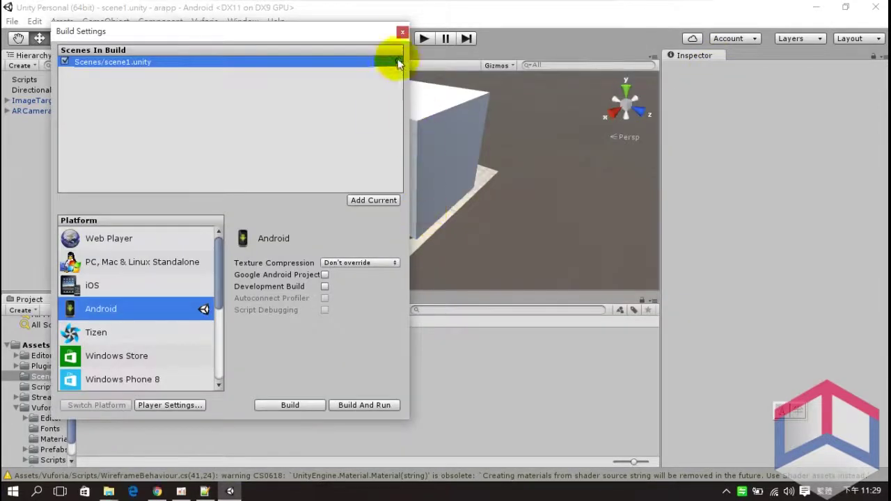
# - Close the Build Settings window to return to the cube scene
pyautogui.click(402, 32)
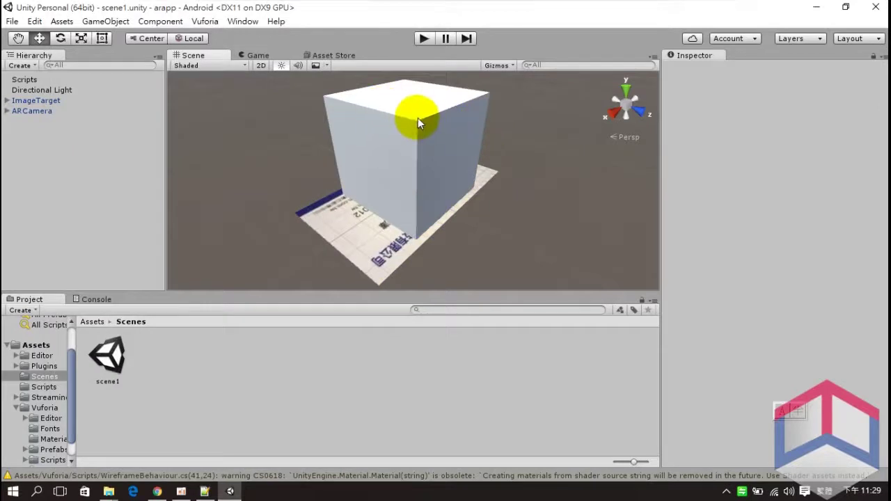